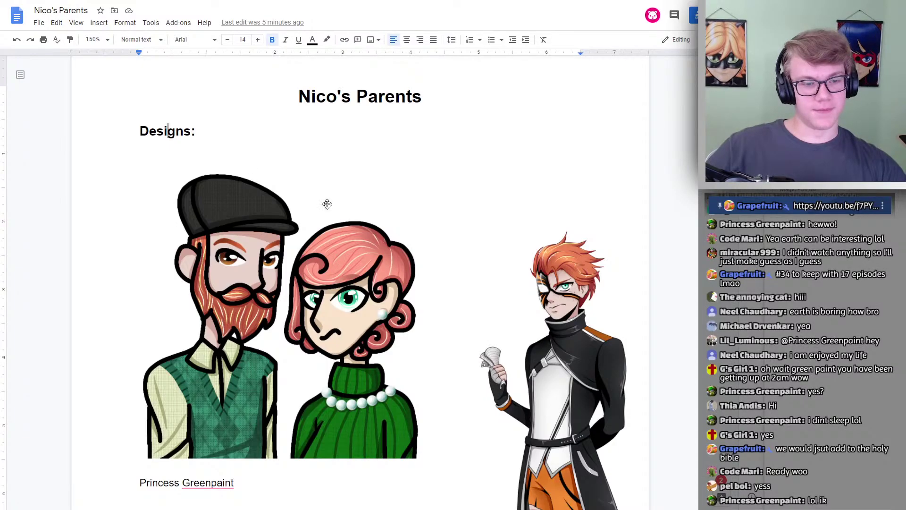
Examine the coloured drawing of Nico's parents beside the full-body character artwork, and look over the pencil sketches on the following page
{"action": "scroll", "coordinate": [352, 194], "scroll_direction": "down", "scroll_amount": 4}
{"action": "scroll", "coordinate": [353, 193], "scroll_direction": "down", "scroll_amount": 10}
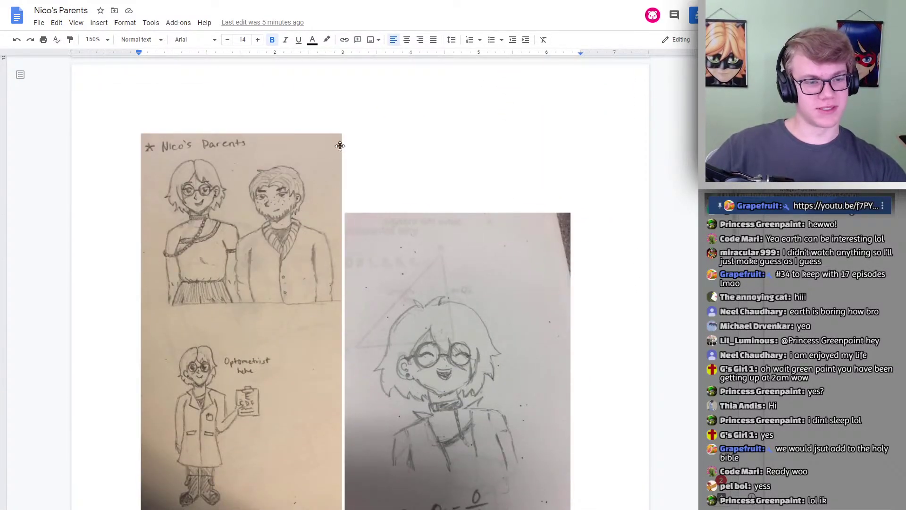
{"action": "scroll", "coordinate": [468, 263], "scroll_direction": "down", "scroll_amount": 3}
{"action": "scroll", "coordinate": [468, 267], "scroll_direction": "up", "scroll_amount": 12}
{"action": "scroll", "coordinate": [467, 271], "scroll_direction": "up", "scroll_amount": 5}
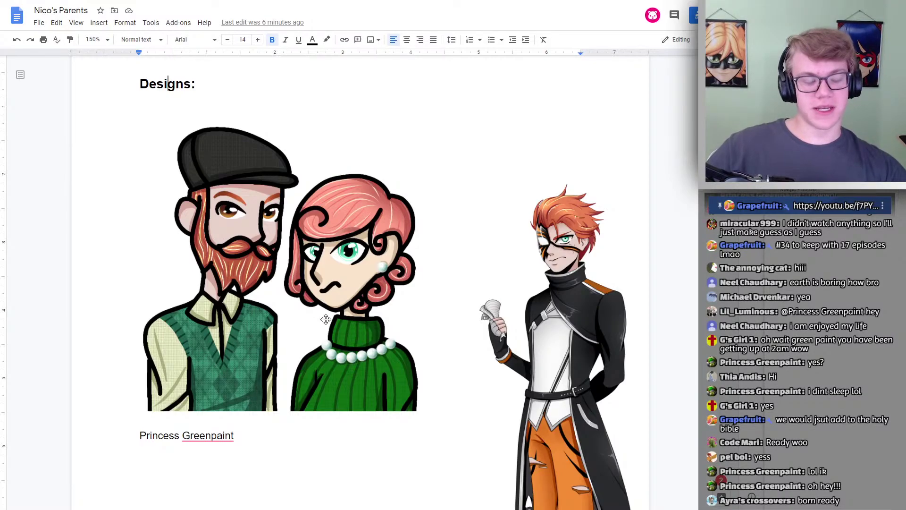
{"action": "scroll", "coordinate": [546, 249], "scroll_direction": "down", "scroll_amount": 7}
{"action": "scroll", "coordinate": [410, 261], "scroll_direction": "down", "scroll_amount": 15}
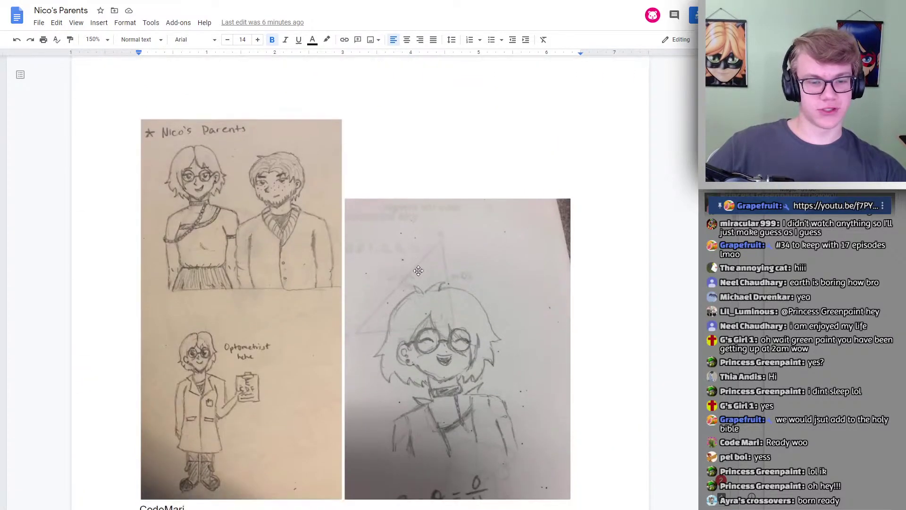
{"action": "scroll", "coordinate": [406, 239], "scroll_direction": "up", "scroll_amount": 20}
{"action": "scroll", "coordinate": [406, 189], "scroll_direction": "down", "scroll_amount": 2}
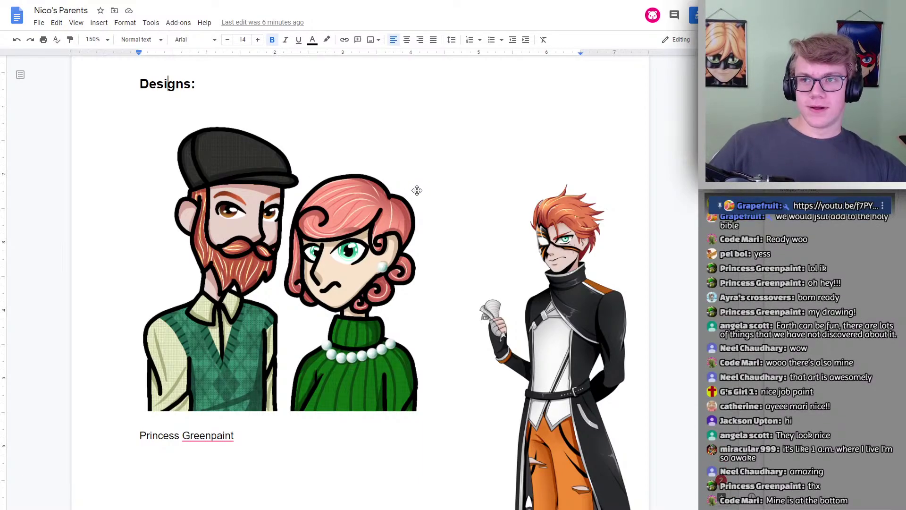
{"action": "scroll", "coordinate": [491, 194], "scroll_direction": "down", "scroll_amount": 3}
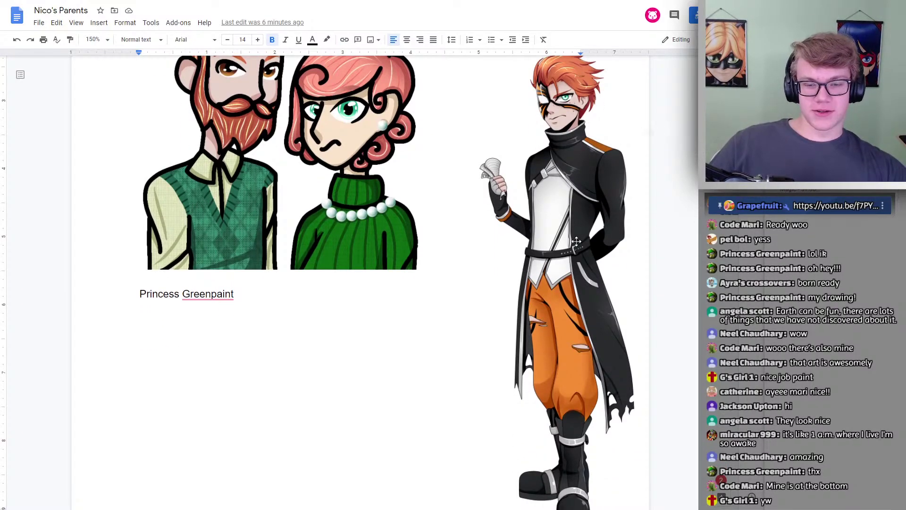
{"action": "scroll", "coordinate": [576, 246], "scroll_direction": "up", "scroll_amount": 1}
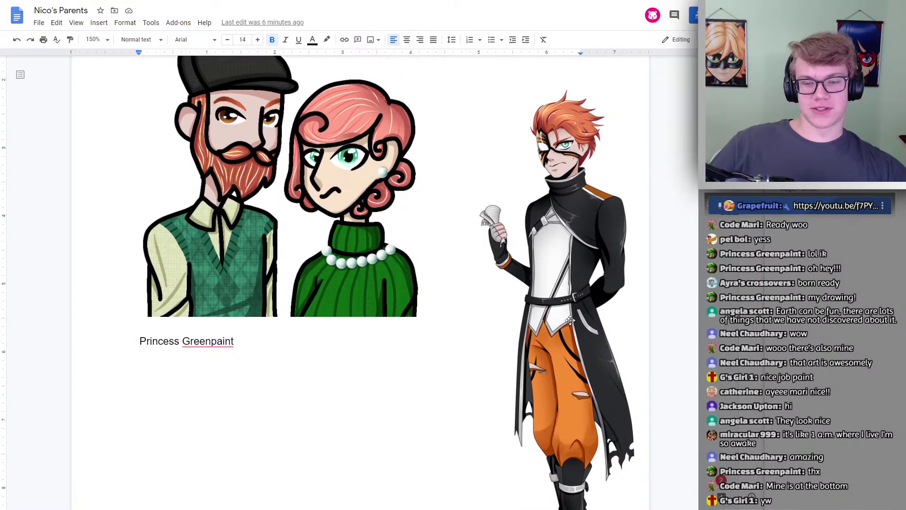
{"action": "scroll", "coordinate": [568, 318], "scroll_direction": "up", "scroll_amount": 1}
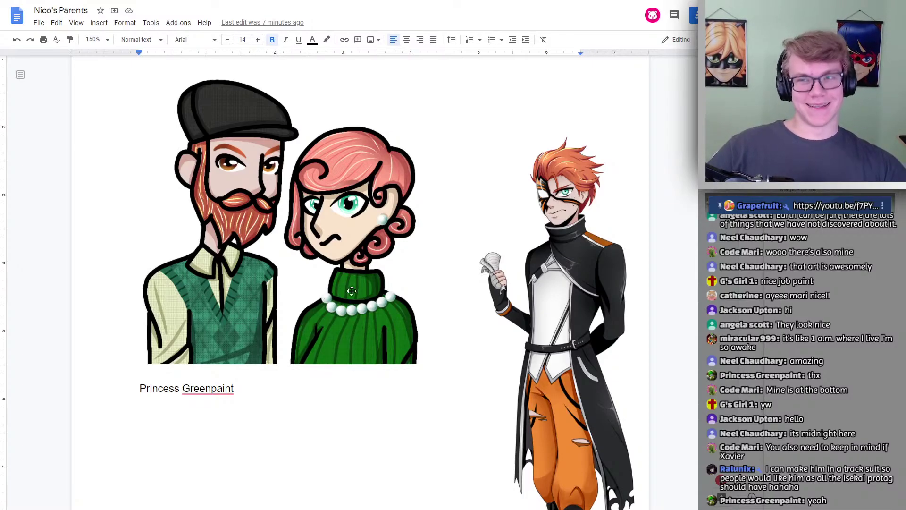
{"action": "scroll", "coordinate": [353, 280], "scroll_direction": "down", "scroll_amount": 5}
{"action": "scroll", "coordinate": [585, 292], "scroll_direction": "up", "scroll_amount": 3}
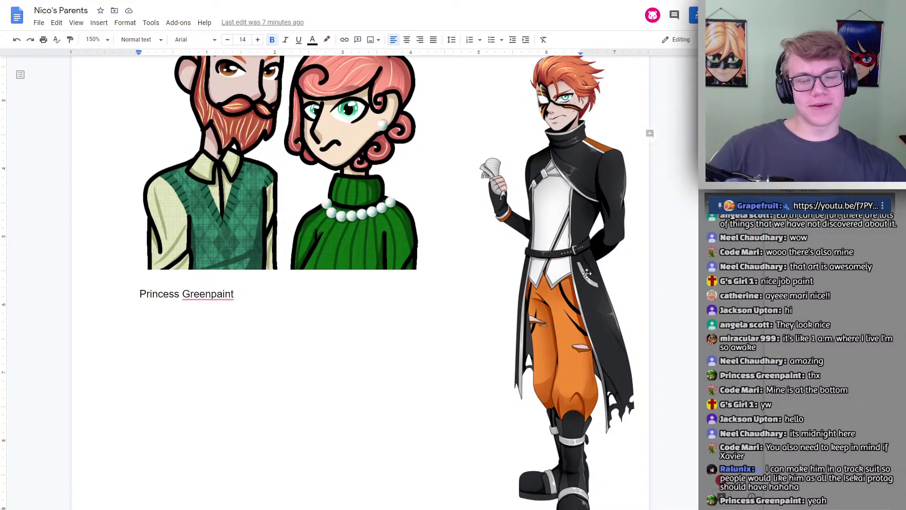
Examine the pencil sketches of Nico's parents, including the optometrist version, against the coloured couple on the first page
{"action": "scroll", "coordinate": [517, 222], "scroll_direction": "down", "scroll_amount": 12}
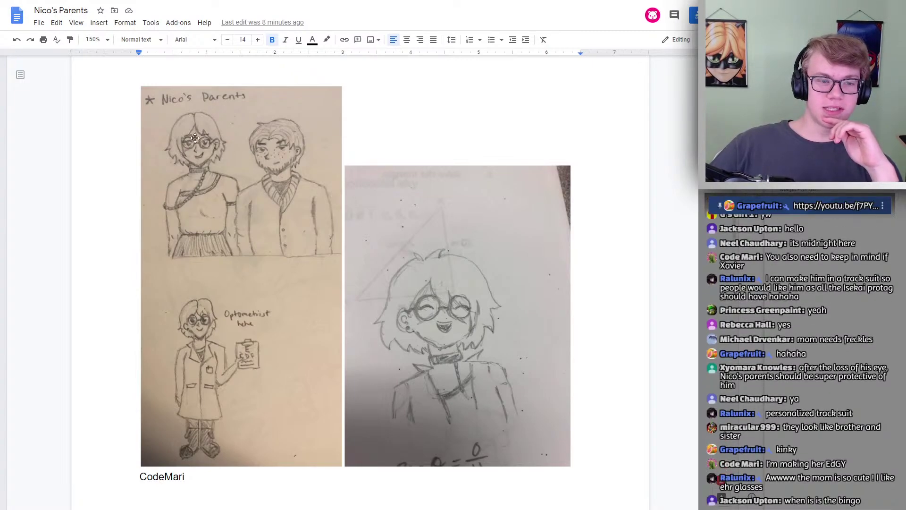
{"action": "scroll", "coordinate": [208, 203], "scroll_direction": "down", "scroll_amount": 10}
{"action": "scroll", "coordinate": [210, 206], "scroll_direction": "up", "scroll_amount": 4}
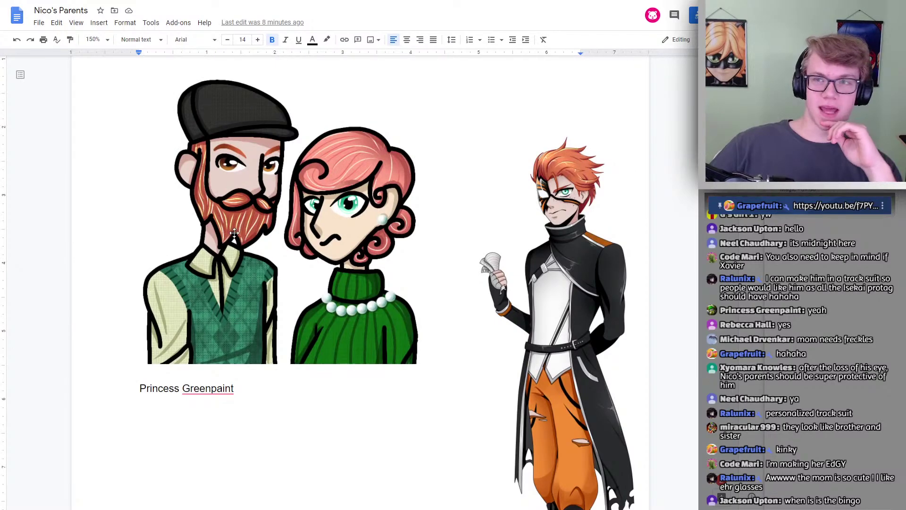
{"action": "scroll", "coordinate": [240, 198], "scroll_direction": "up", "scroll_amount": 7}
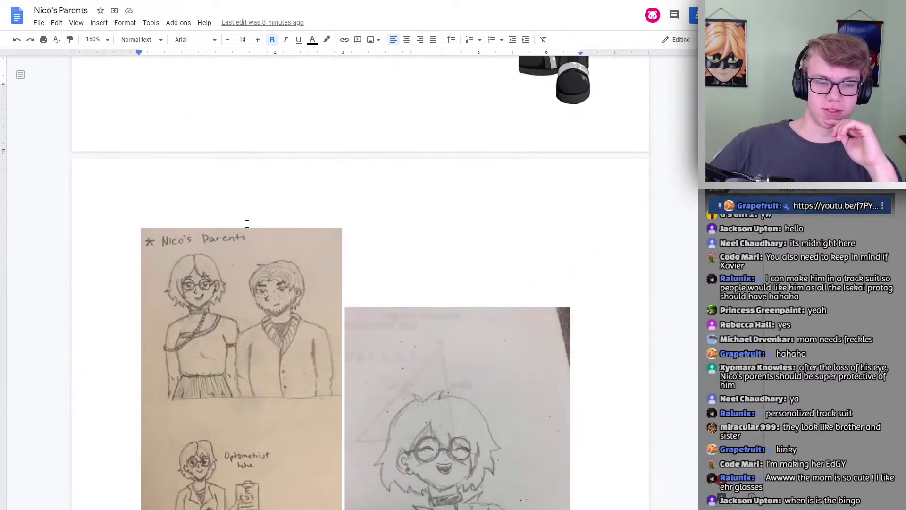
{"action": "scroll", "coordinate": [215, 108], "scroll_direction": "down", "scroll_amount": 12}
{"action": "scroll", "coordinate": [214, 143], "scroll_direction": "up", "scroll_amount": 4}
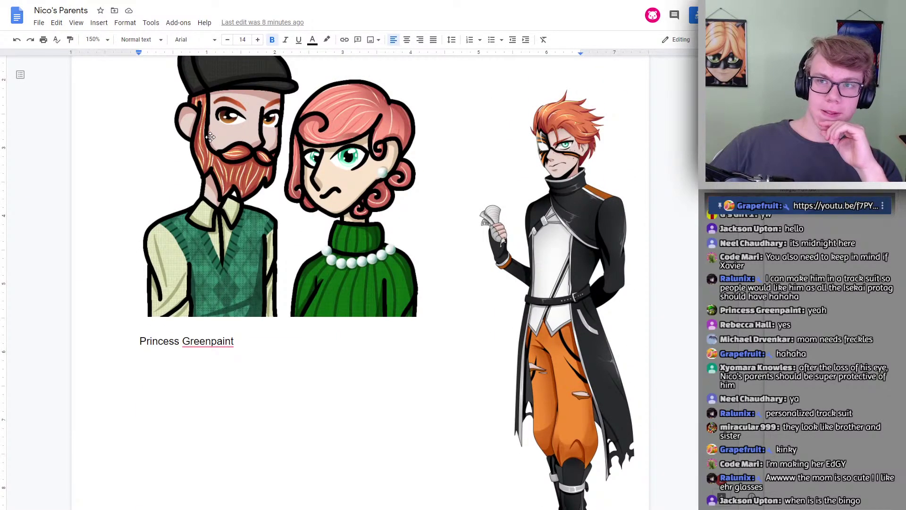
{"action": "scroll", "coordinate": [210, 137], "scroll_direction": "down", "scroll_amount": 11}
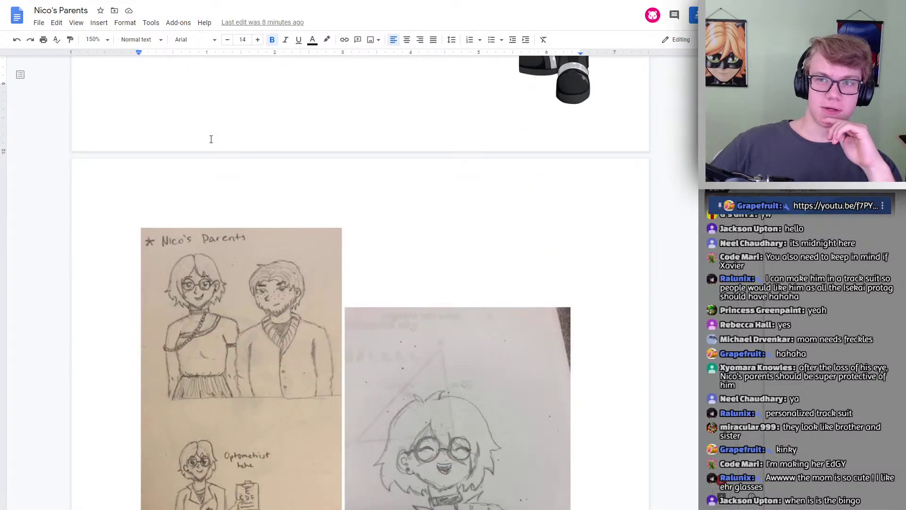
{"action": "scroll", "coordinate": [217, 144], "scroll_direction": "down", "scroll_amount": 3}
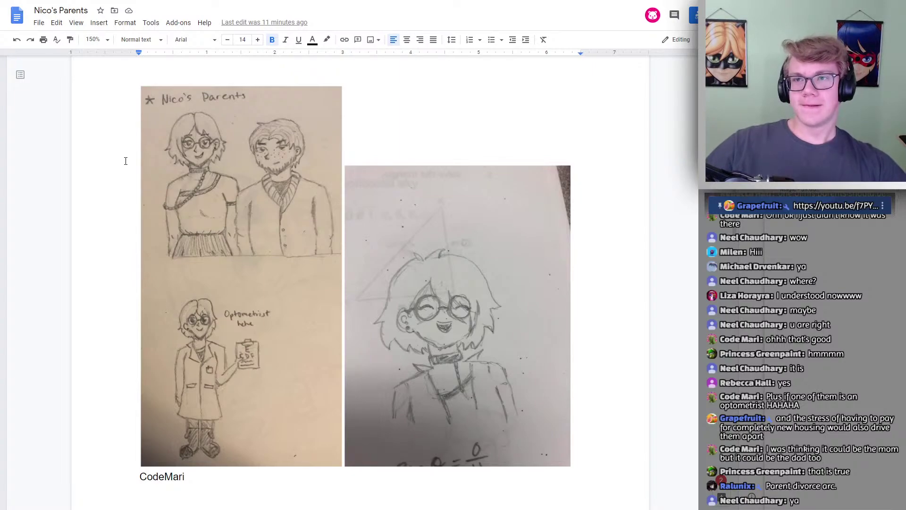
{"action": "mouse_move", "coordinate": [453, 2]}
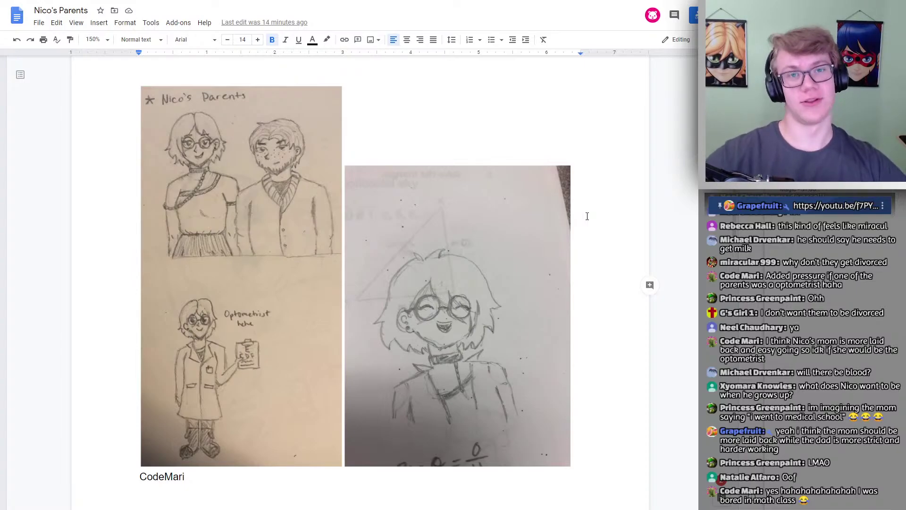
Compare the coloured mother and father with the smiling pencil portrait on the second page
{"action": "scroll", "coordinate": [586, 212], "scroll_direction": "up", "scroll_amount": 15}
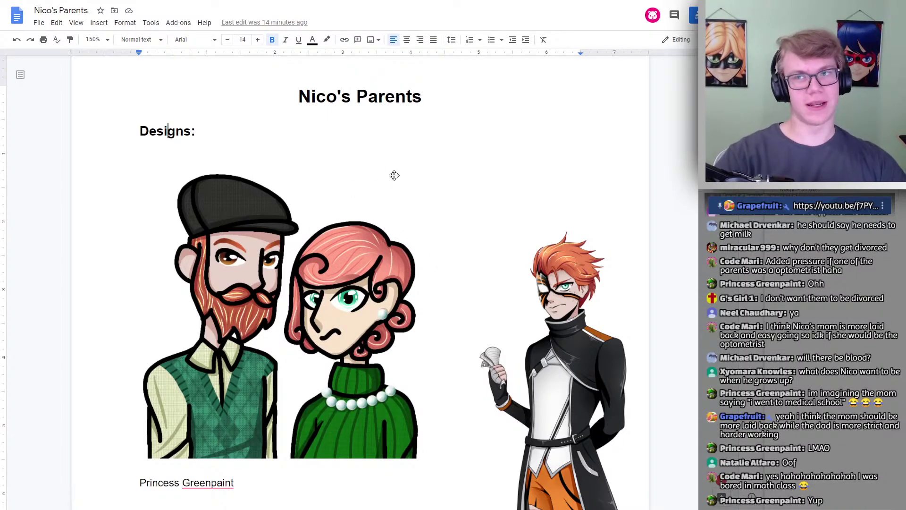
{"action": "scroll", "coordinate": [391, 188], "scroll_direction": "down", "scroll_amount": 10}
{"action": "scroll", "coordinate": [508, 209], "scroll_direction": "up", "scroll_amount": 2}
{"action": "scroll", "coordinate": [508, 210], "scroll_direction": "down", "scroll_amount": 1}
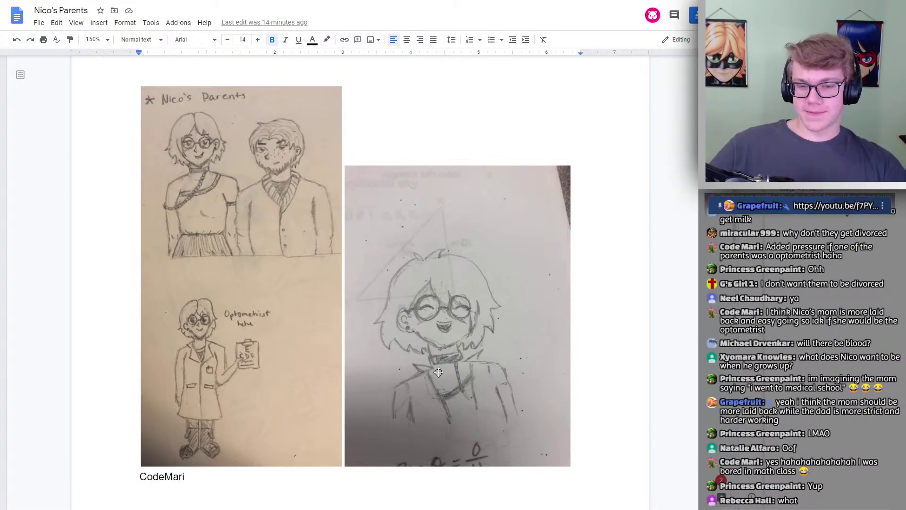
{"action": "scroll", "coordinate": [556, 352], "scroll_direction": "up", "scroll_amount": 10}
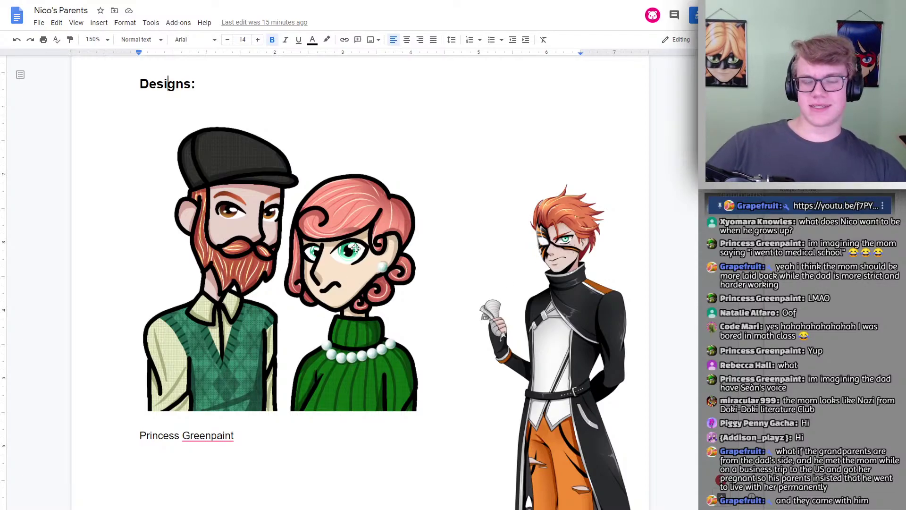
{"action": "scroll", "coordinate": [415, 283], "scroll_direction": "down", "scroll_amount": 8}
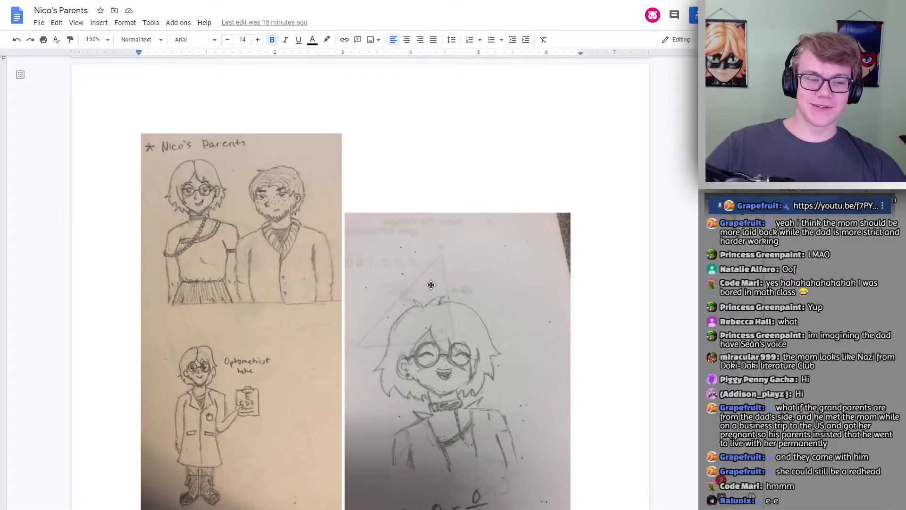
{"action": "scroll", "coordinate": [427, 288], "scroll_direction": "down", "scroll_amount": 3}
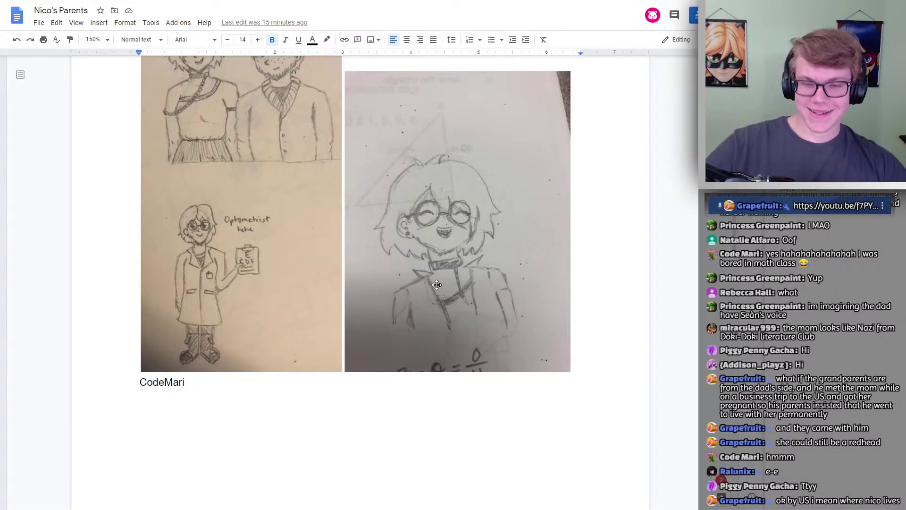
{"action": "scroll", "coordinate": [433, 297], "scroll_direction": "up", "scroll_amount": 9}
{"action": "scroll", "coordinate": [433, 299], "scroll_direction": "up", "scroll_amount": 10}
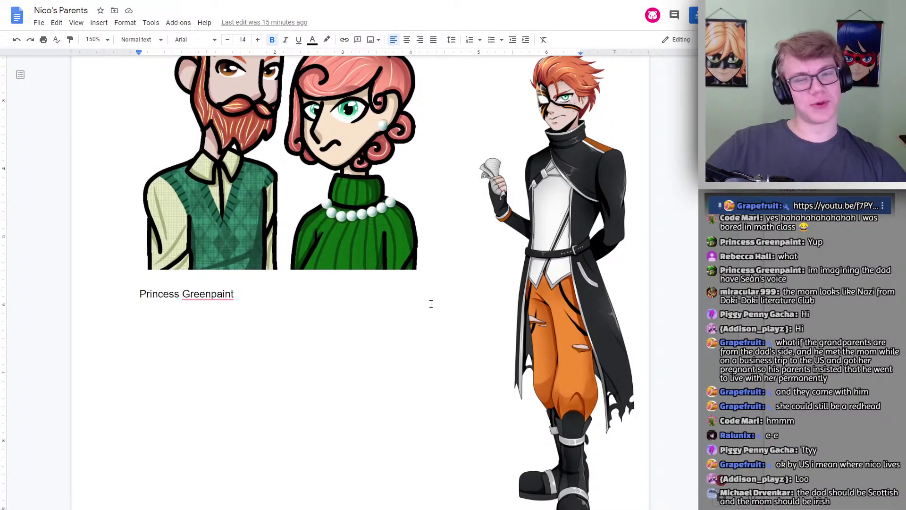
Review the coloured and pencil designs once more, from the couple under the Designs heading to the end of the sketch page
{"action": "scroll", "coordinate": [430, 310], "scroll_direction": "down", "scroll_amount": 2}
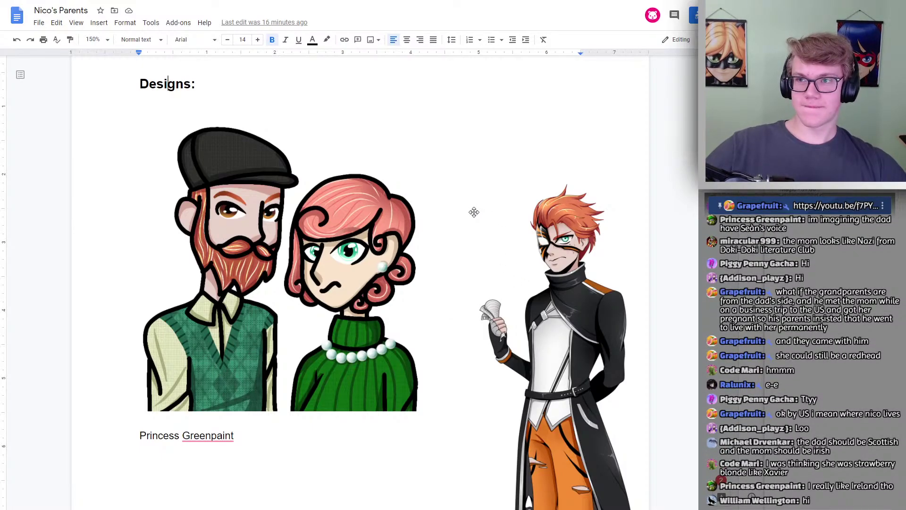
{"action": "scroll", "coordinate": [472, 213], "scroll_direction": "down", "scroll_amount": 14}
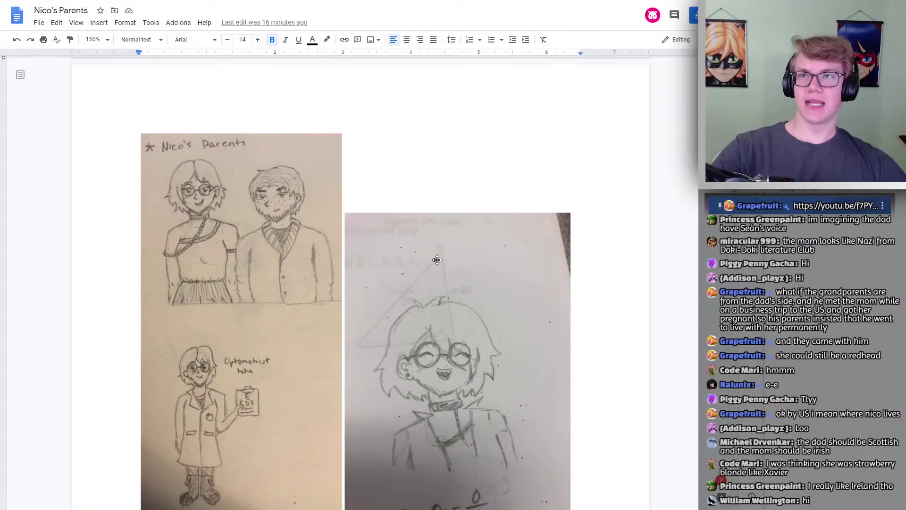
{"action": "scroll", "coordinate": [241, 262], "scroll_direction": "up", "scroll_amount": 14}
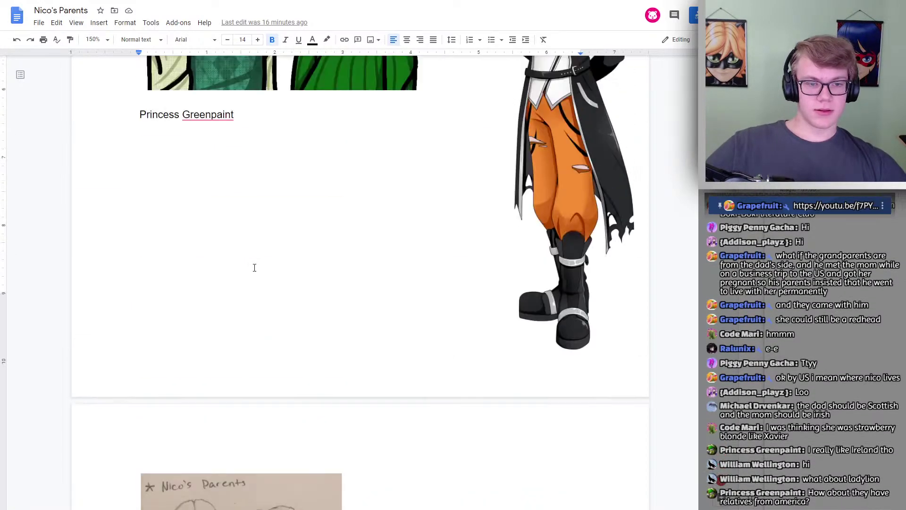
{"action": "scroll", "coordinate": [249, 194], "scroll_direction": "up", "scroll_amount": 1}
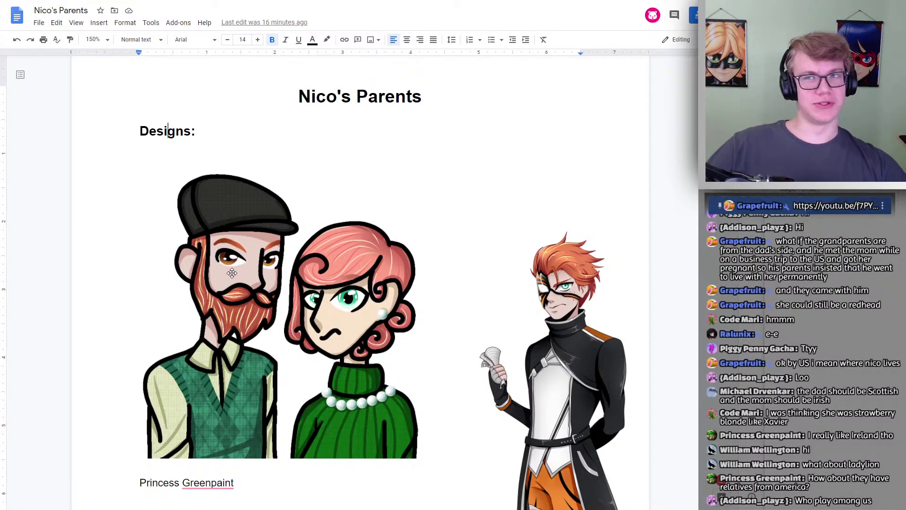
{"action": "scroll", "coordinate": [232, 273], "scroll_direction": "down", "scroll_amount": 10}
{"action": "scroll", "coordinate": [274, 241], "scroll_direction": "up", "scroll_amount": 3}
{"action": "scroll", "coordinate": [289, 262], "scroll_direction": "down", "scroll_amount": 7}
{"action": "scroll", "coordinate": [290, 265], "scroll_direction": "up", "scroll_amount": 5}
{"action": "scroll", "coordinate": [479, 276], "scroll_direction": "down", "scroll_amount": 4}
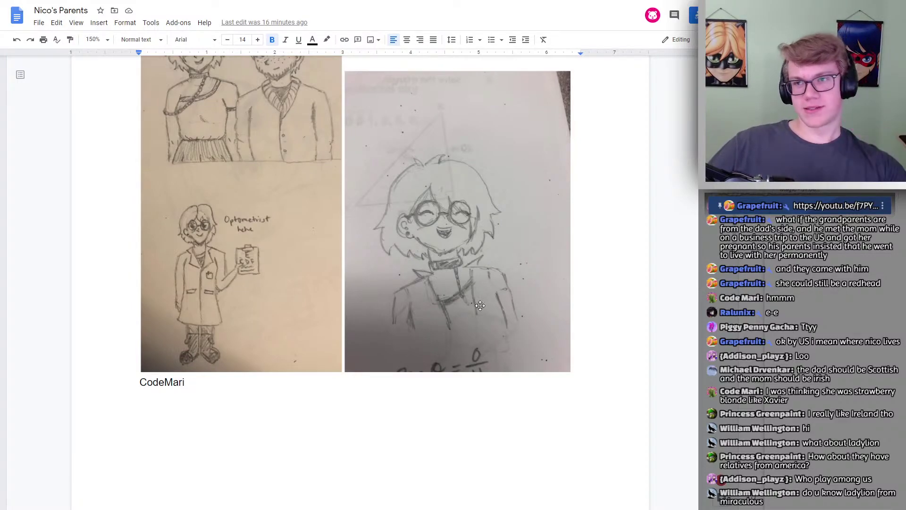
{"action": "scroll", "coordinate": [478, 306], "scroll_direction": "up", "scroll_amount": 2}
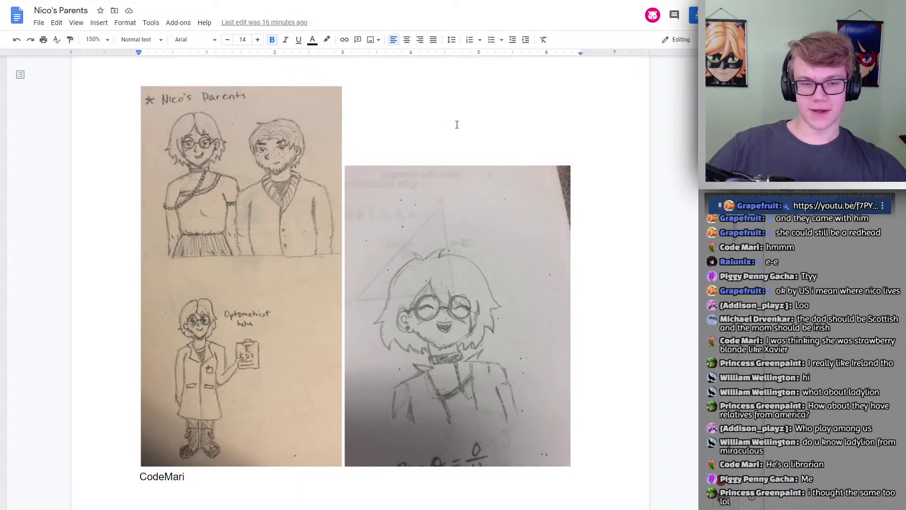
Try to edit the artist's name in the caption under the grandmother sketch, and undo the edit
{"action": "scroll", "coordinate": [448, 156], "scroll_direction": "down", "scroll_amount": 10}
{"action": "scroll", "coordinate": [445, 167], "scroll_direction": "down", "scroll_amount": 1}
{"action": "double_click", "coordinate": [172, 425]}
{"action": "left_click_drag", "start_coordinate": [194, 431], "coordinate": [180, 430]}
{"action": "scroll", "coordinate": [206, 427], "scroll_direction": "up", "scroll_amount": 5}
{"action": "scroll", "coordinate": [208, 377], "scroll_direction": "down", "scroll_amount": 5}
{"action": "scroll", "coordinate": [207, 377], "scroll_direction": "down", "scroll_amount": 4}
{"action": "key", "text": "ctrl+z"}
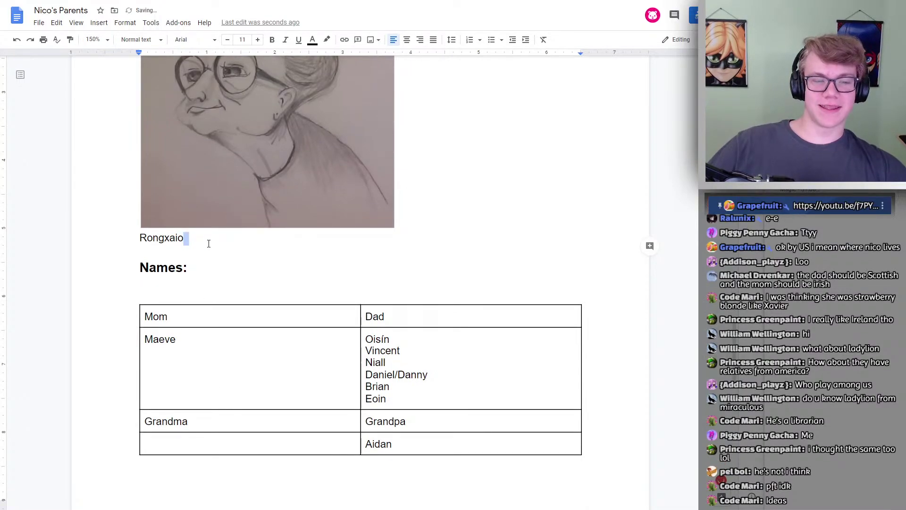
Recheck the pencil sketches of the parents and correct the spelling of the artist's name captioned under the grandmother sketch
{"action": "scroll", "coordinate": [208, 242], "scroll_direction": "up", "scroll_amount": 3}
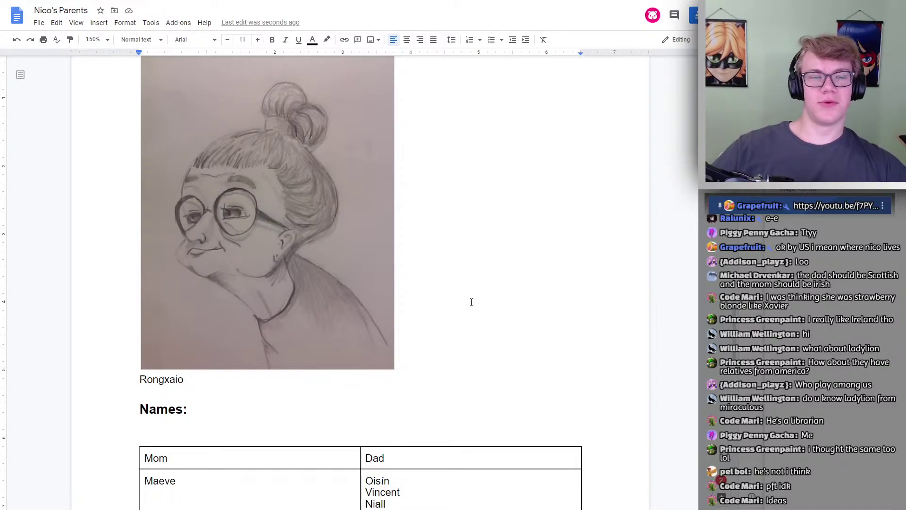
{"action": "scroll", "coordinate": [253, 249], "scroll_direction": "up", "scroll_amount": 12}
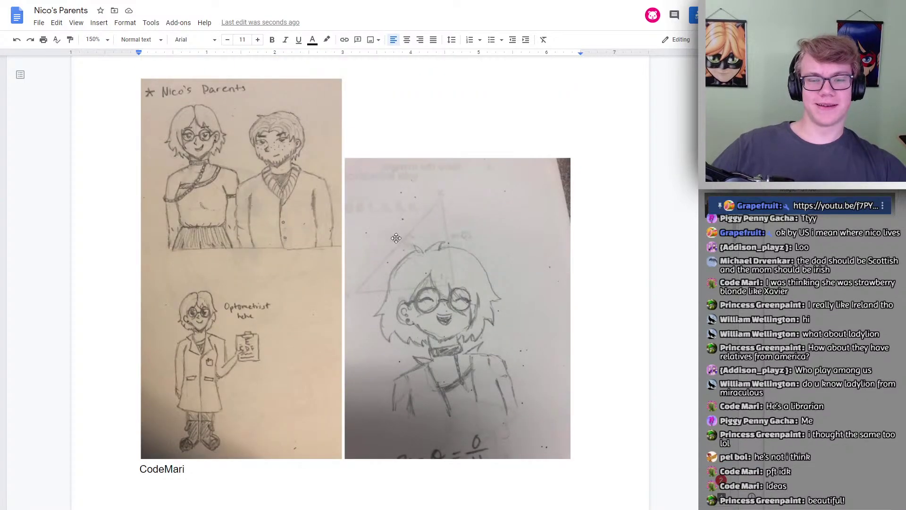
{"action": "scroll", "coordinate": [396, 236], "scroll_direction": "up", "scroll_amount": 2}
{"action": "scroll", "coordinate": [418, 250], "scroll_direction": "down", "scroll_amount": 10}
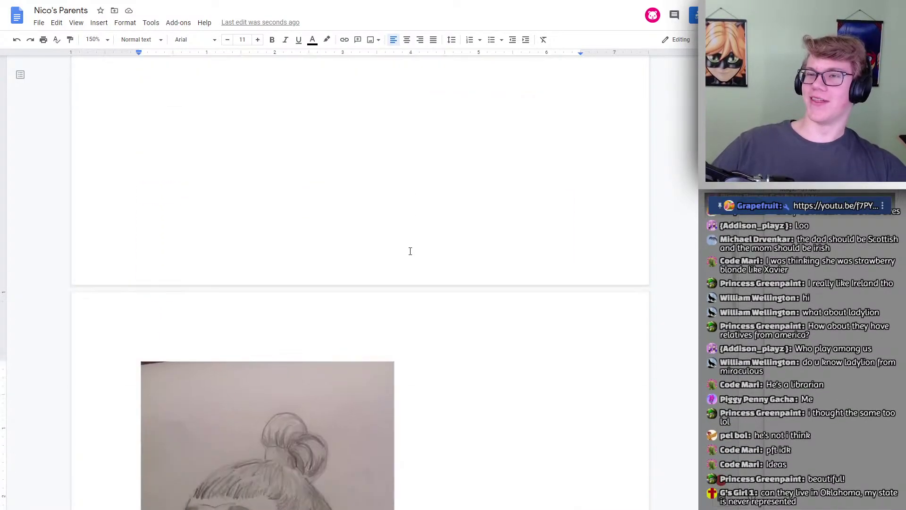
{"action": "scroll", "coordinate": [410, 250], "scroll_direction": "down", "scroll_amount": 6}
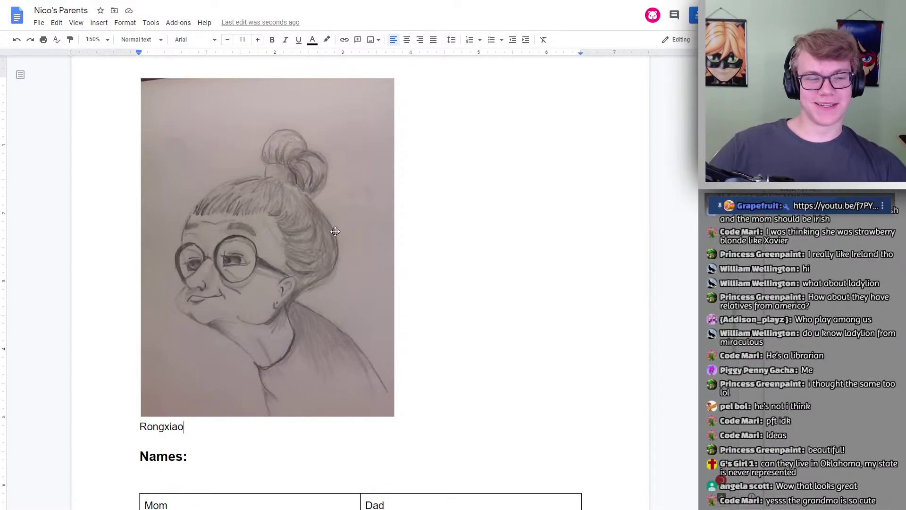
Examine the Names table below the grandmother sketch, focusing on the Mom suggestion Maeve
{"action": "scroll", "coordinate": [451, 244], "scroll_direction": "down", "scroll_amount": 5}
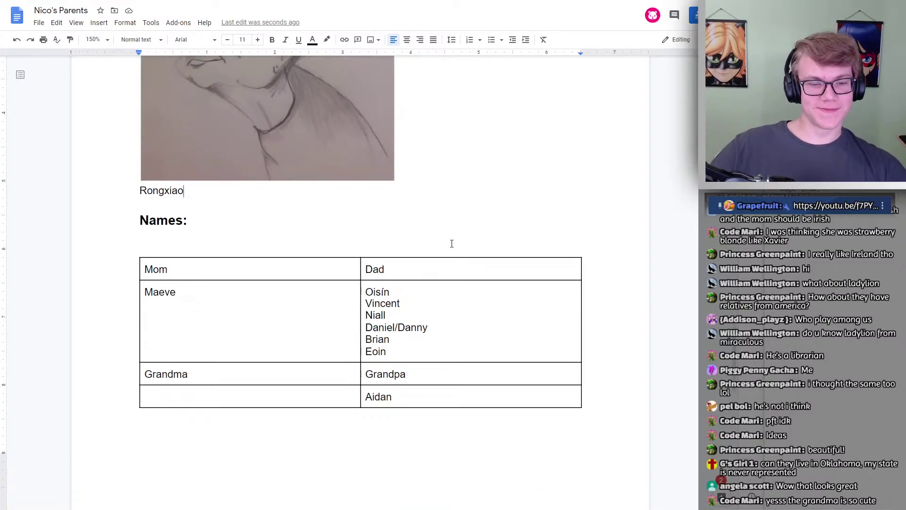
{"action": "scroll", "coordinate": [501, 236], "scroll_direction": "down", "scroll_amount": 1}
{"action": "scroll", "coordinate": [488, 238], "scroll_direction": "up", "scroll_amount": 1}
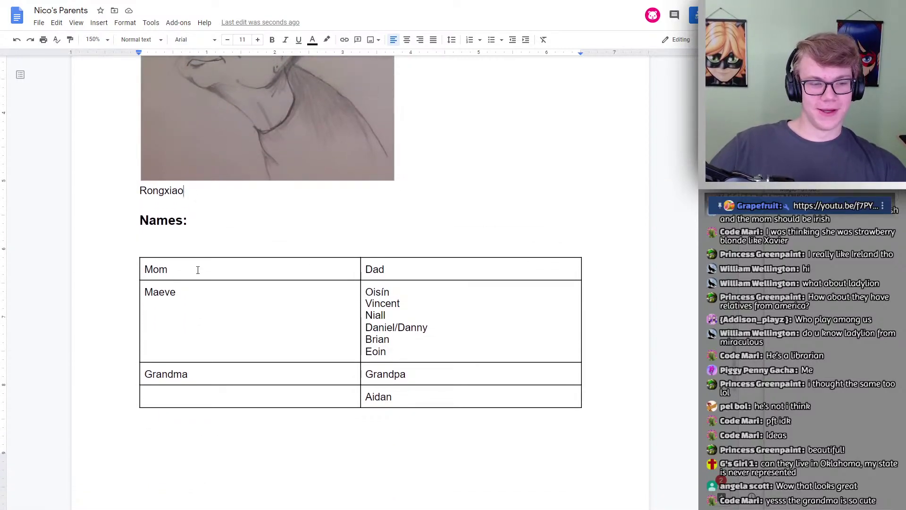
{"action": "left_click", "coordinate": [219, 272]}
{"action": "left_click", "coordinate": [185, 292]}
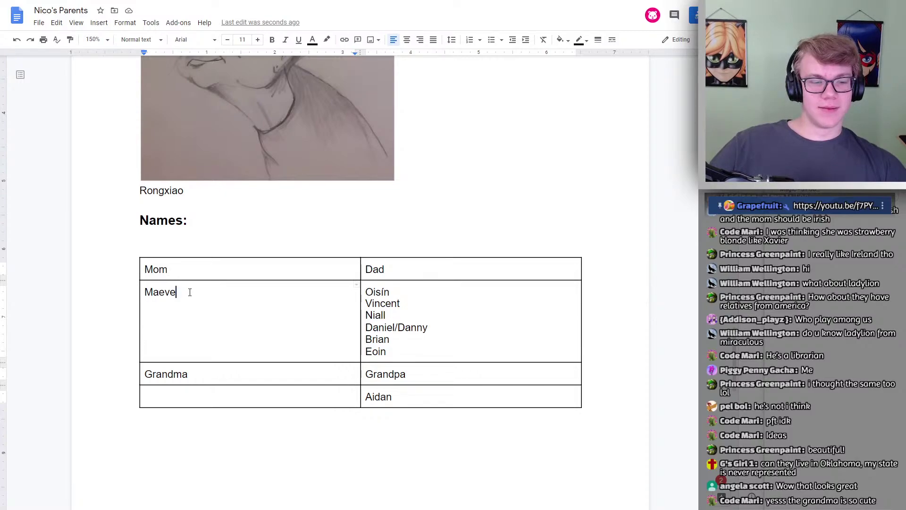
{"action": "mouse_move", "coordinate": [187, 292]}
{"action": "left_mouse_down"}
{"action": "mouse_move", "coordinate": [145, 291]}
{"action": "mouse_move", "coordinate": [194, 291]}
{"action": "left_mouse_up"}
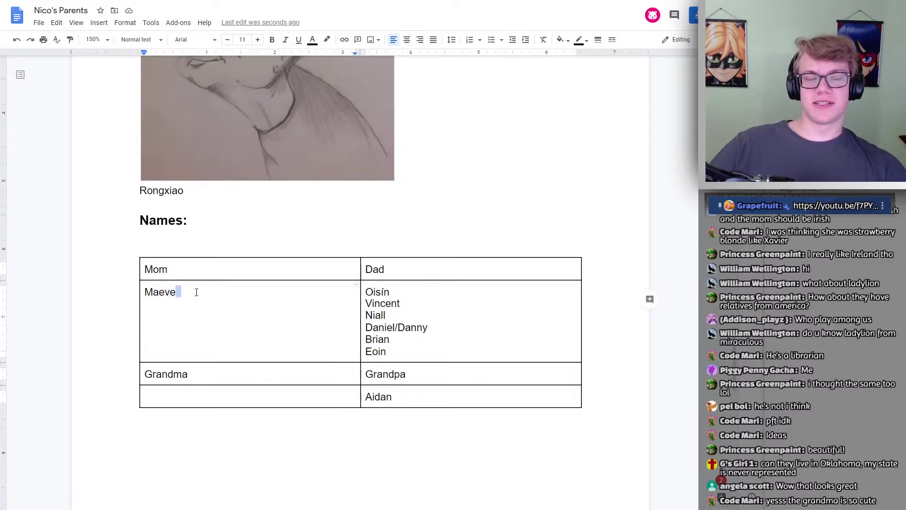
{"action": "left_click", "coordinate": [187, 292]}
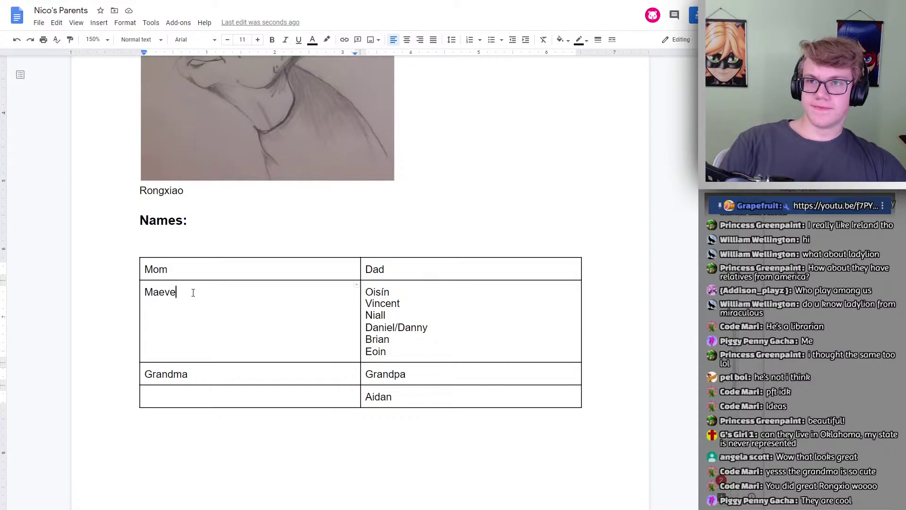
{"action": "double_click", "coordinate": [171, 289]}
{"action": "left_click", "coordinate": [177, 292]}
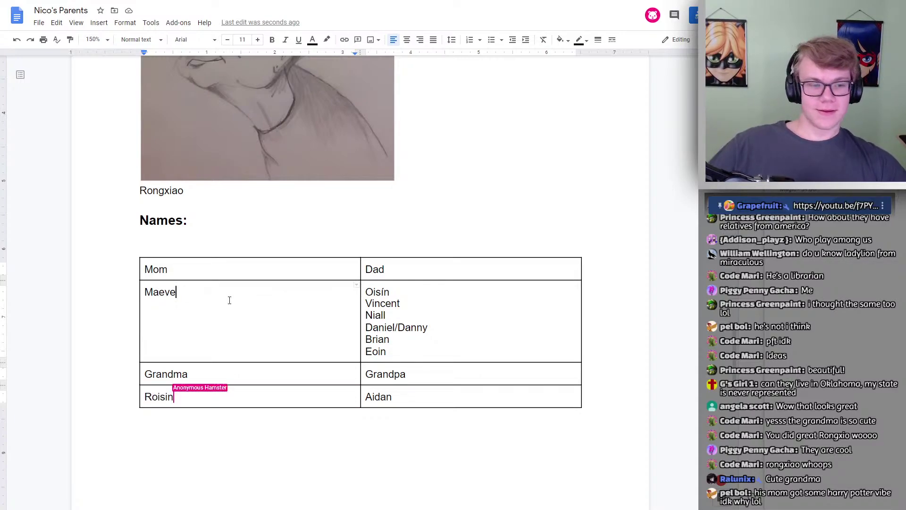
Compare the Grandma suggestion Roisin with the Mom suggestion Maeve in the Names table
{"action": "double_click", "coordinate": [165, 397]}
{"action": "left_click", "coordinate": [199, 397]}
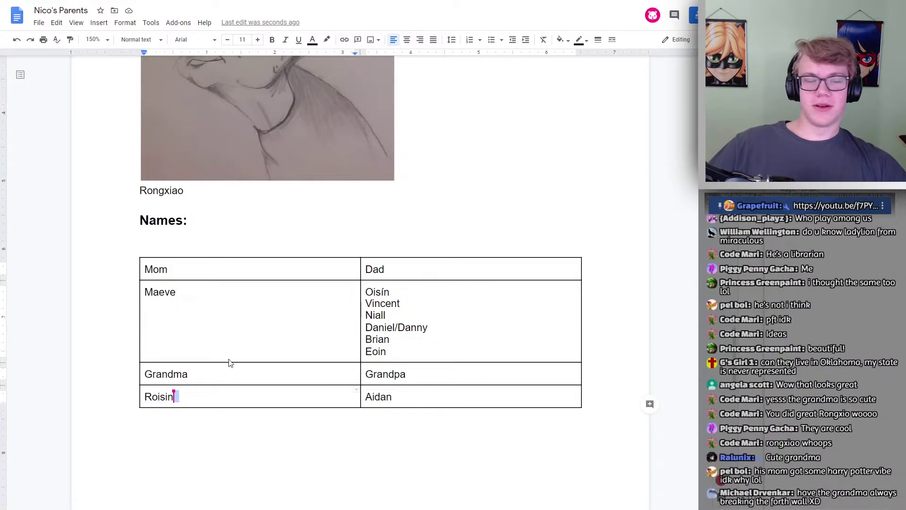
{"action": "left_click", "coordinate": [202, 293]}
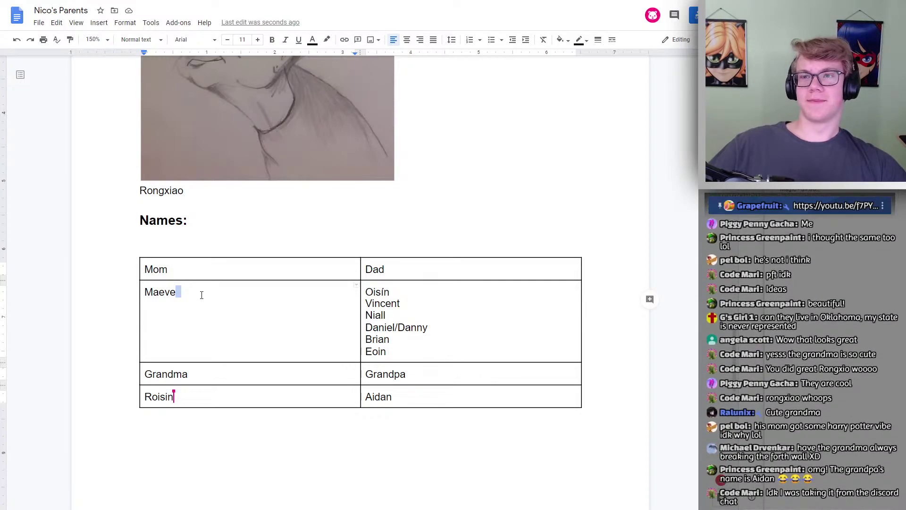
{"action": "key", "text": "shift+Left"}
{"action": "key", "text": "shift+Left"}
{"action": "key", "text": "shift+Left"}
{"action": "key", "text": "shift+Left"}
{"action": "key", "text": "shift+Left"}
{"action": "left_click", "coordinate": [205, 296]}
{"action": "left_click", "coordinate": [204, 295]}
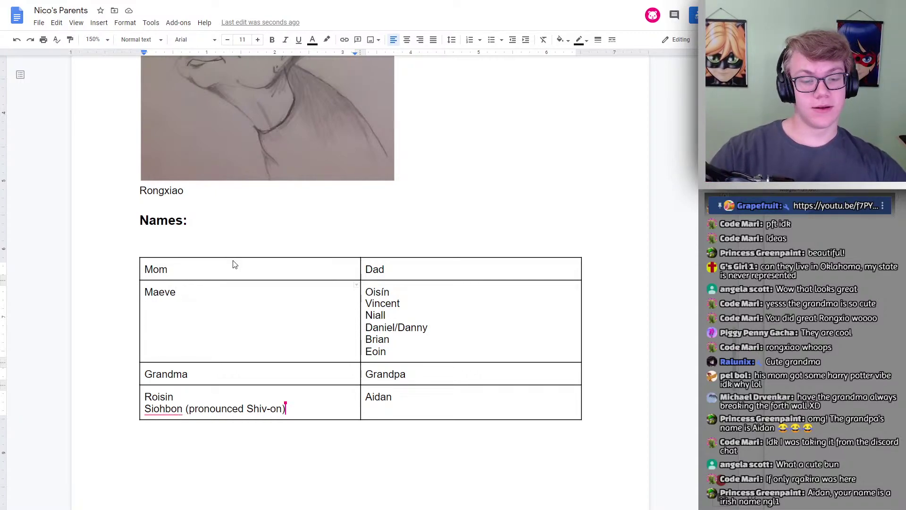
Look over the Grandpa suggestion Aidan and the Dad names from Oisín to Daniel/Danny
{"action": "left_click_drag", "start_coordinate": [398, 396], "coordinate": [365, 396]}
{"action": "left_click", "coordinate": [394, 394]}
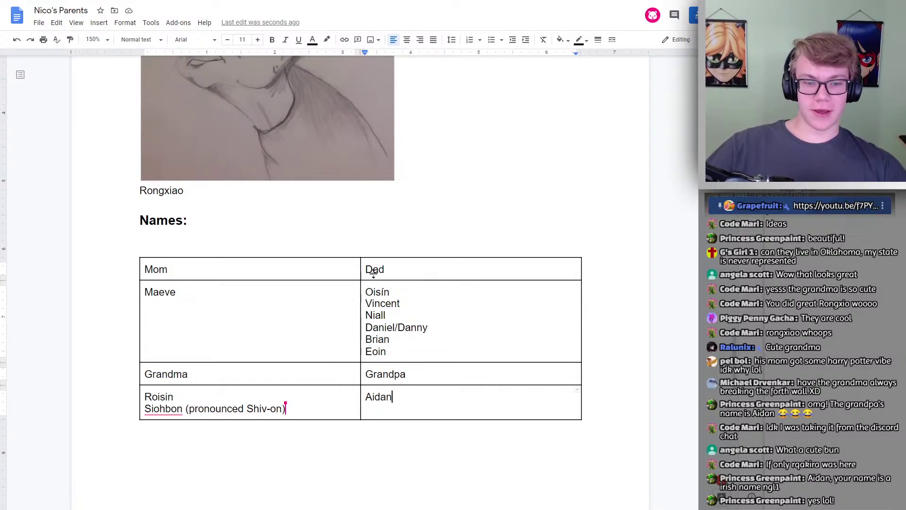
{"action": "double_click", "coordinate": [378, 292]}
{"action": "left_click", "coordinate": [402, 296]}
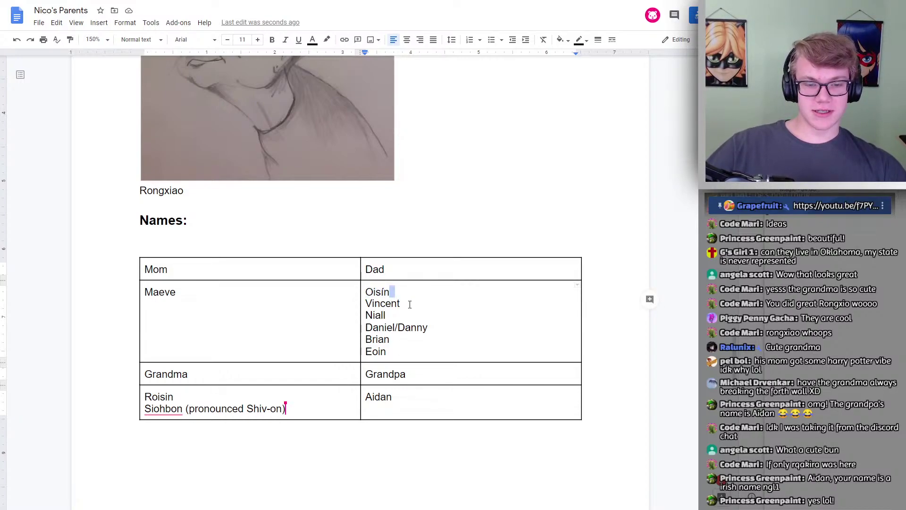
{"action": "left_click_drag", "start_coordinate": [415, 305], "coordinate": [439, 328]}
{"action": "left_click", "coordinate": [409, 313]}
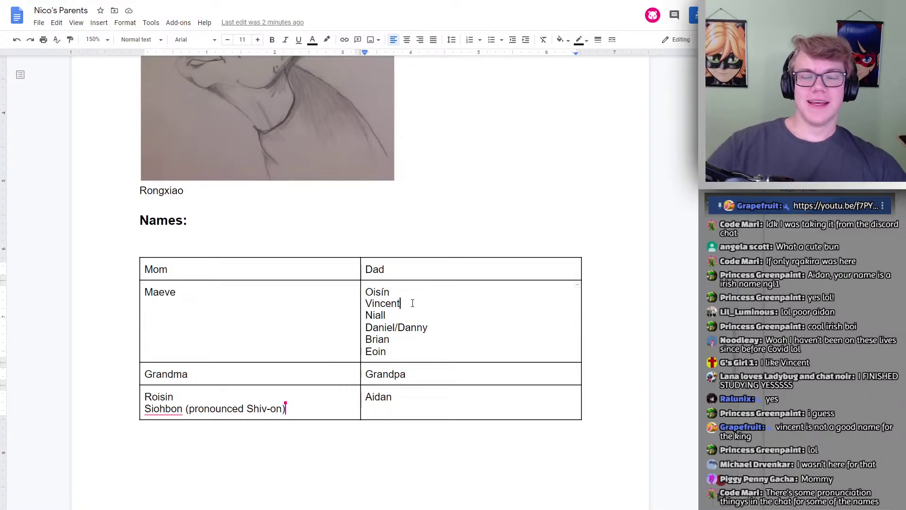
Review the coloured couple under the Designs heading again and return to the Names table
{"action": "scroll", "coordinate": [449, 381], "scroll_direction": "down", "scroll_amount": 10}
{"action": "scroll", "coordinate": [377, 345], "scroll_direction": "up", "scroll_amount": 15}
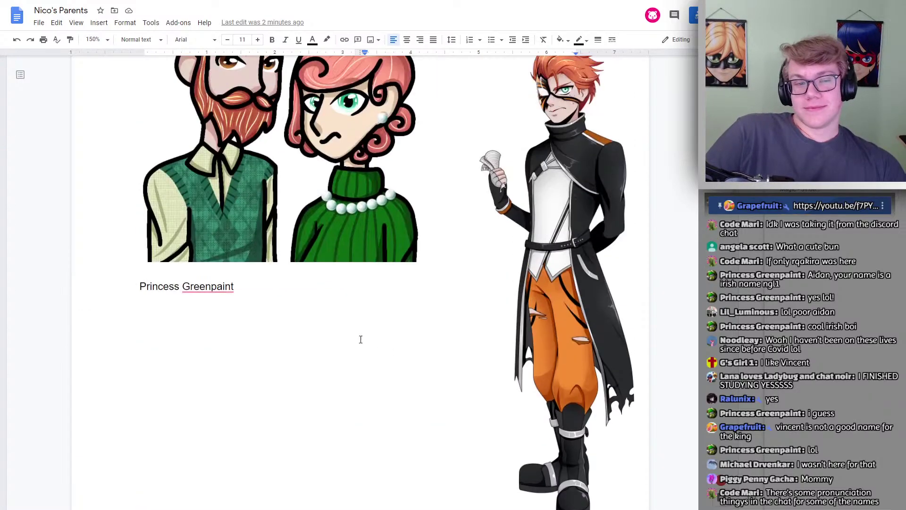
{"action": "scroll", "coordinate": [229, 269], "scroll_direction": "down", "scroll_amount": 2}
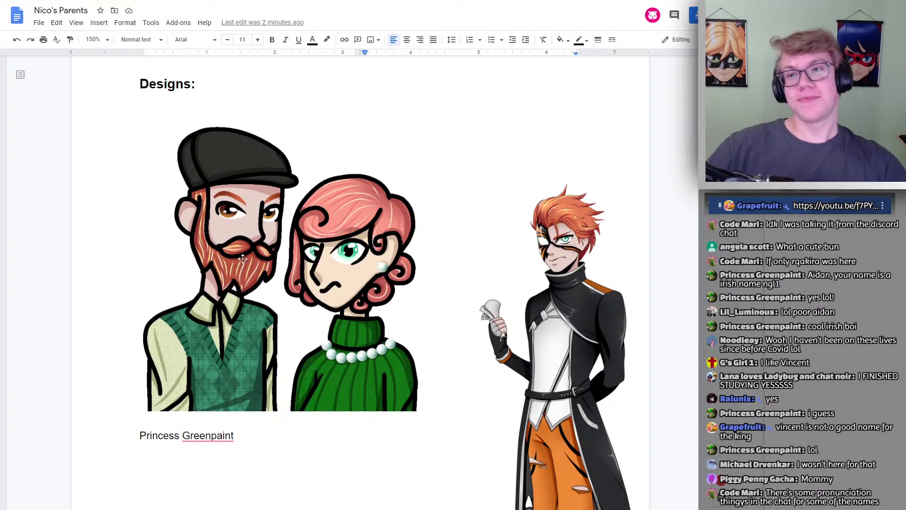
{"action": "scroll", "coordinate": [354, 286], "scroll_direction": "down", "scroll_amount": 8}
{"action": "scroll", "coordinate": [405, 286], "scroll_direction": "down", "scroll_amount": 4}
{"action": "scroll", "coordinate": [409, 285], "scroll_direction": "up", "scroll_amount": 12}
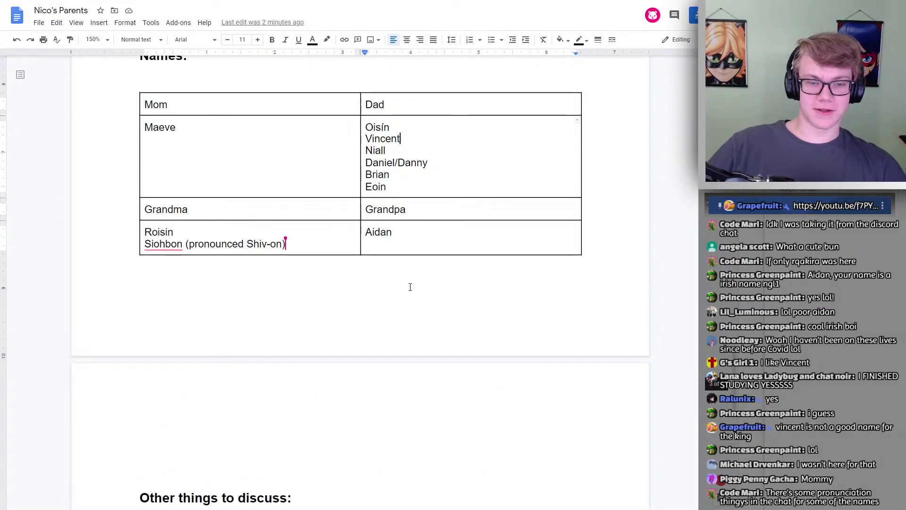
{"action": "scroll", "coordinate": [451, 199], "scroll_direction": "up", "scroll_amount": 1}
{"action": "scroll", "coordinate": [452, 199], "scroll_direction": "up", "scroll_amount": 1}
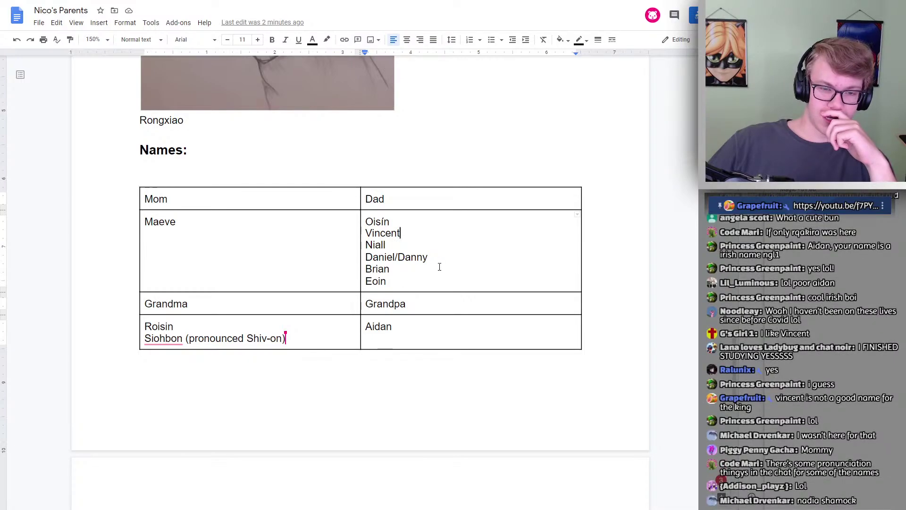
Delete Daniel/Danny, Brian and Eoin from the Dad name list, leaving no empty line
{"action": "left_click_drag", "start_coordinate": [368, 287], "coordinate": [389, 281]}
{"action": "left_click", "coordinate": [389, 279]}
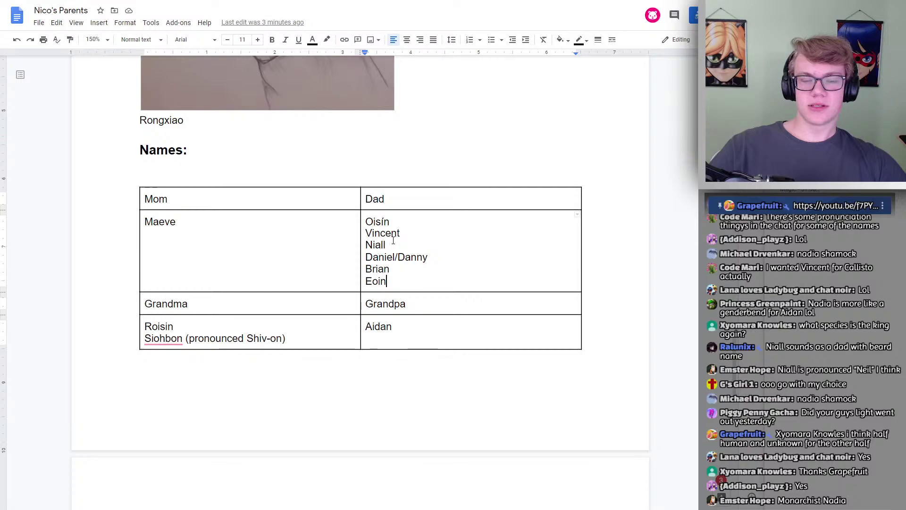
{"action": "left_click_drag", "start_coordinate": [390, 222], "coordinate": [396, 223]}
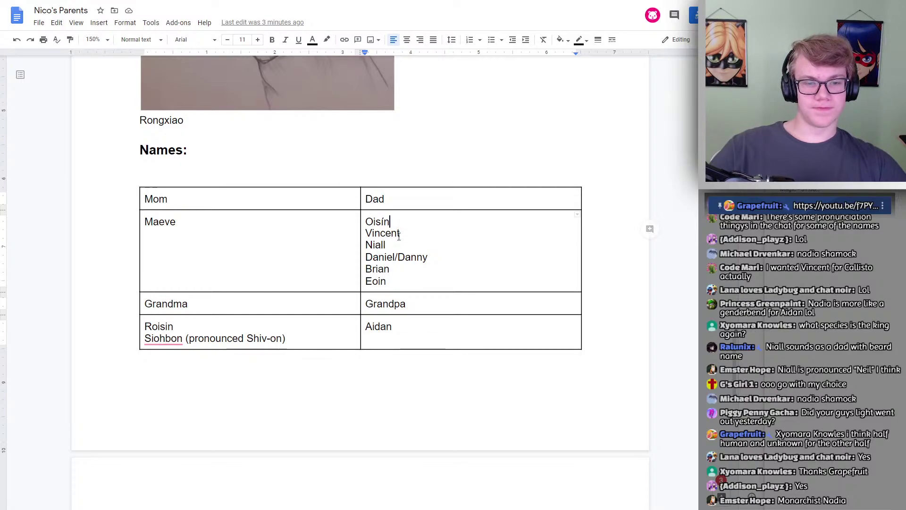
{"action": "left_click_drag", "start_coordinate": [402, 279], "coordinate": [368, 257]}
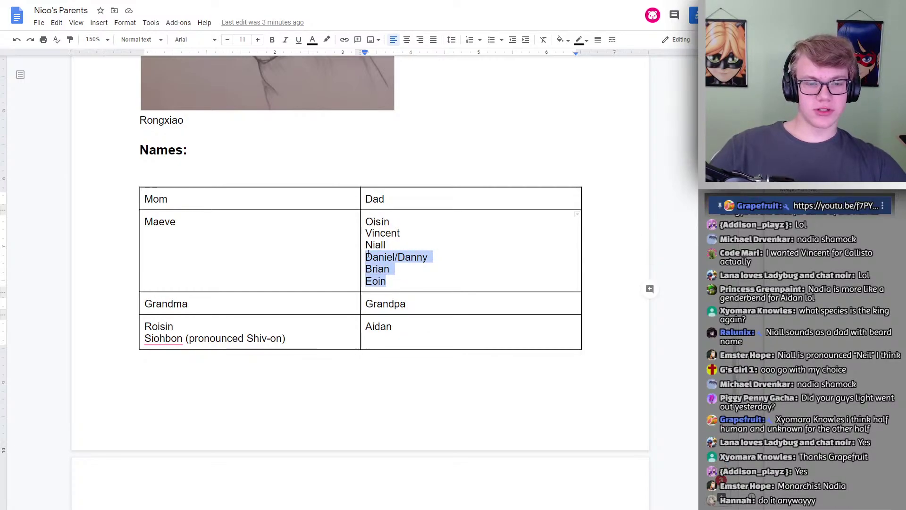
{"action": "key", "text": "BackSpace"}
{"action": "key", "text": "BackSpace"}
Compare the Dad candidates Oisín, Vincent and Niall in the Names table
{"action": "left_click_drag", "start_coordinate": [387, 245], "coordinate": [367, 221]}
{"action": "left_click", "coordinate": [413, 226]}
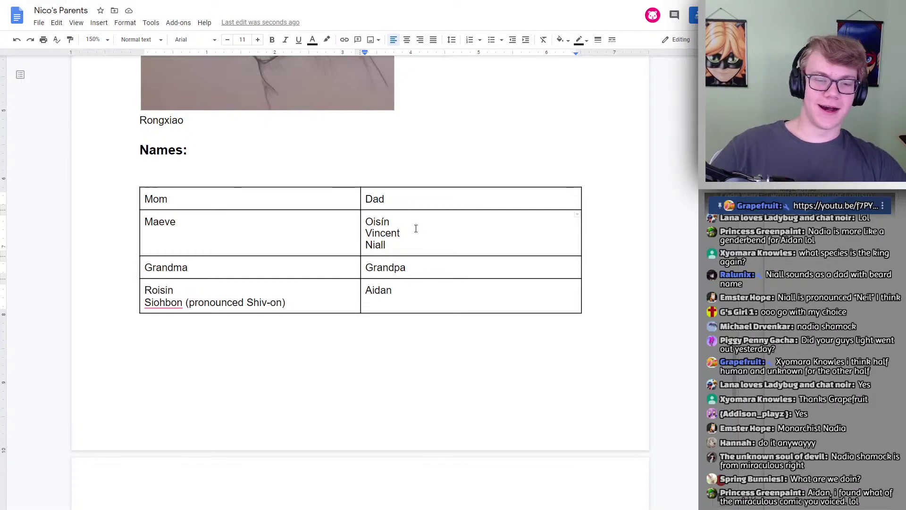
{"action": "left_click_drag", "start_coordinate": [390, 221], "coordinate": [365, 221]}
{"action": "left_click", "coordinate": [401, 232]}
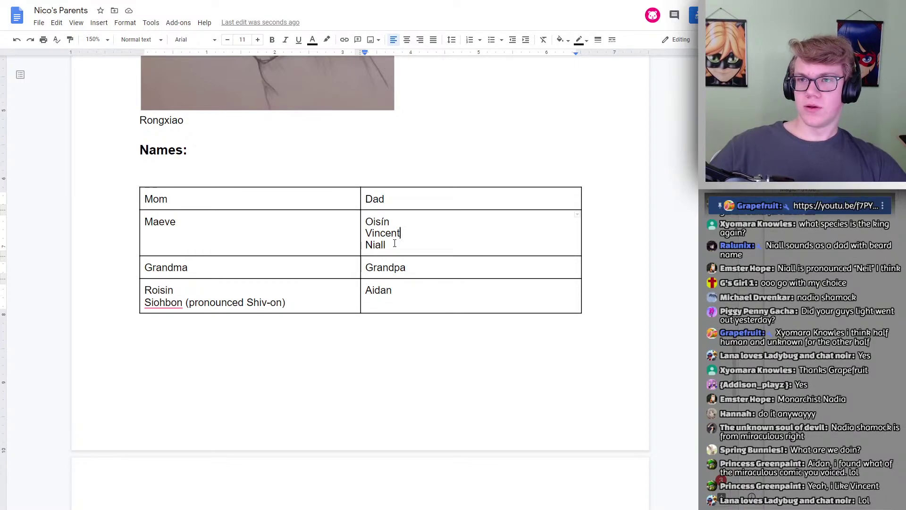
{"action": "double_click", "coordinate": [414, 217]}
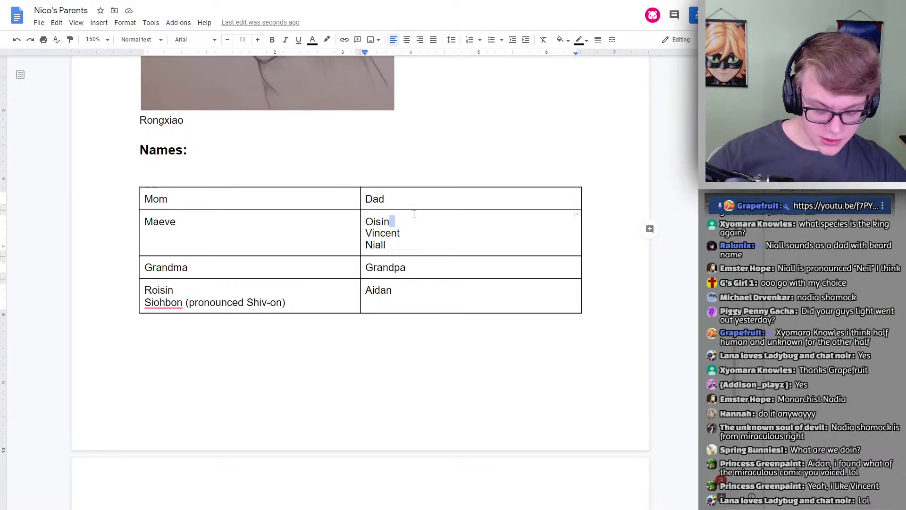
{"action": "key", "text": "BackSpace"}
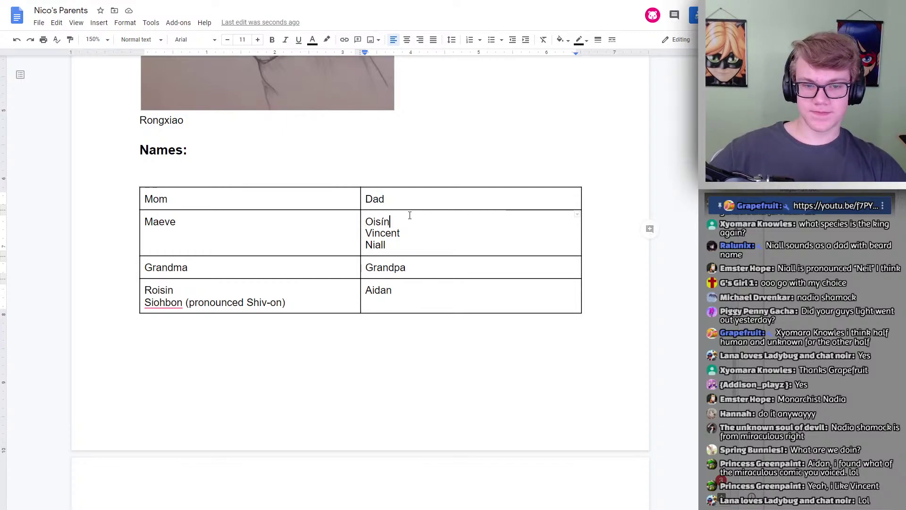
Consider the Mom suggestion Maeve against the pencil sketches of Nico's parents
{"action": "left_click_drag", "start_coordinate": [181, 221], "coordinate": [145, 221]}
{"action": "double_click", "coordinate": [199, 218]}
{"action": "scroll", "coordinate": [302, 182], "scroll_direction": "up", "scroll_amount": 6}
{"action": "scroll", "coordinate": [303, 179], "scroll_direction": "up", "scroll_amount": 10}
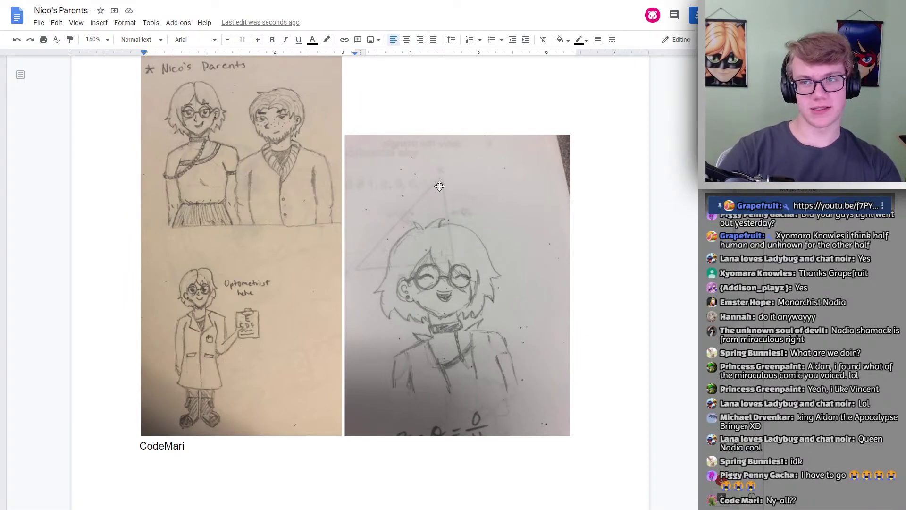
{"action": "scroll", "coordinate": [374, 235], "scroll_direction": "down", "scroll_amount": 20}
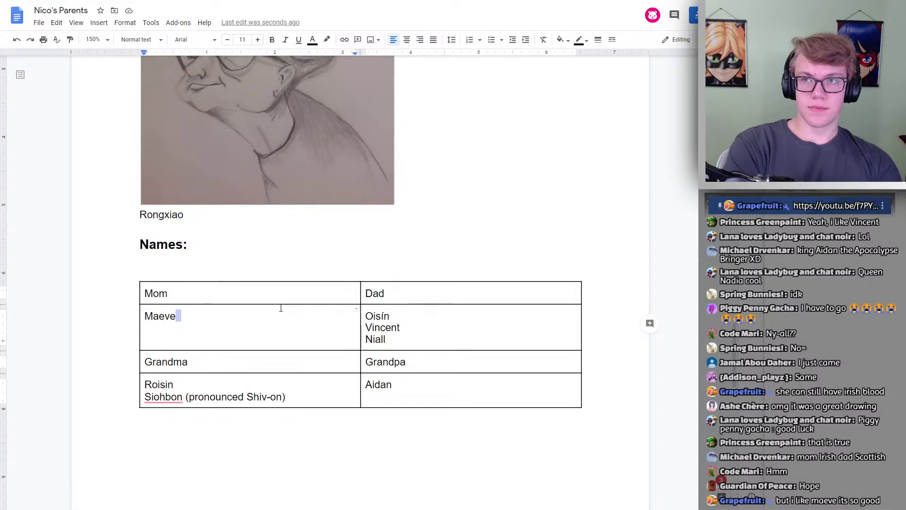
{"action": "left_click", "coordinate": [194, 315]}
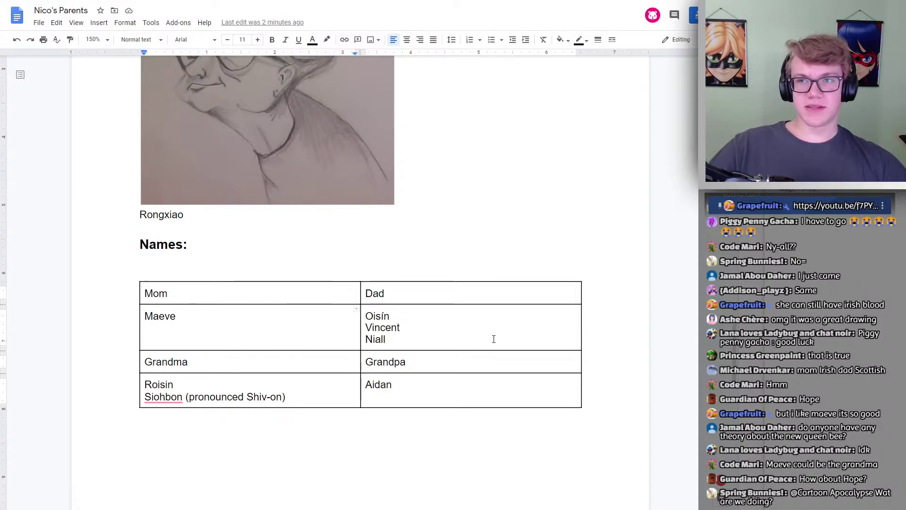
Add the meaning "(Conquering, Winning)" after Vincent in the Dad name list
{"action": "left_click", "coordinate": [415, 326]}
{"action": "type", "text": "()"}
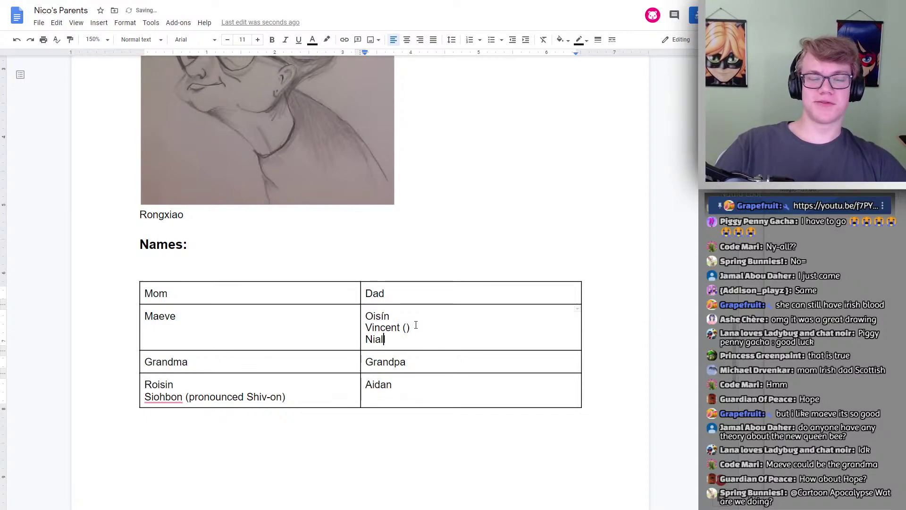
{"action": "key", "text": "Left"}
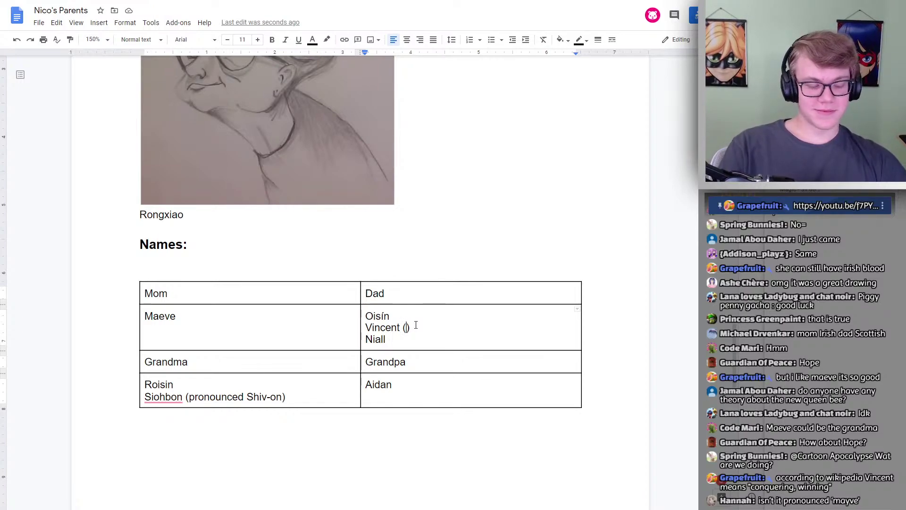
{"action": "type", "text": "Conquering"}
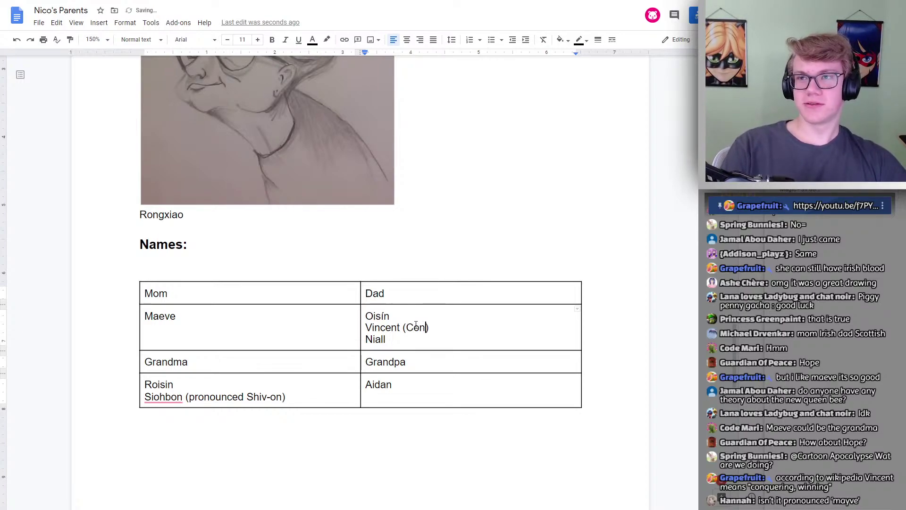
{"action": "key", "text": "BackSpace"}
{"action": "type", "text": ", Winning"}
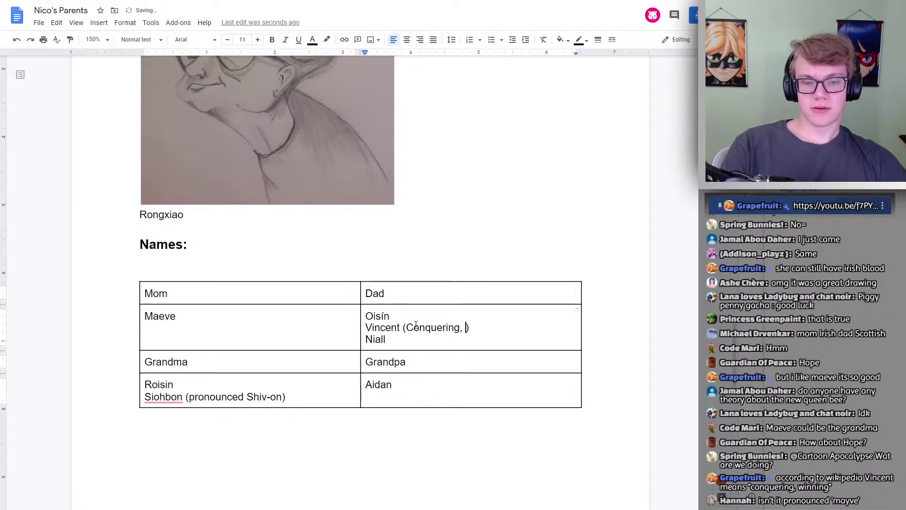
Add the meaning "(Champion)" after Niall in the Dad name list
{"action": "left_click", "coordinate": [391, 315]}
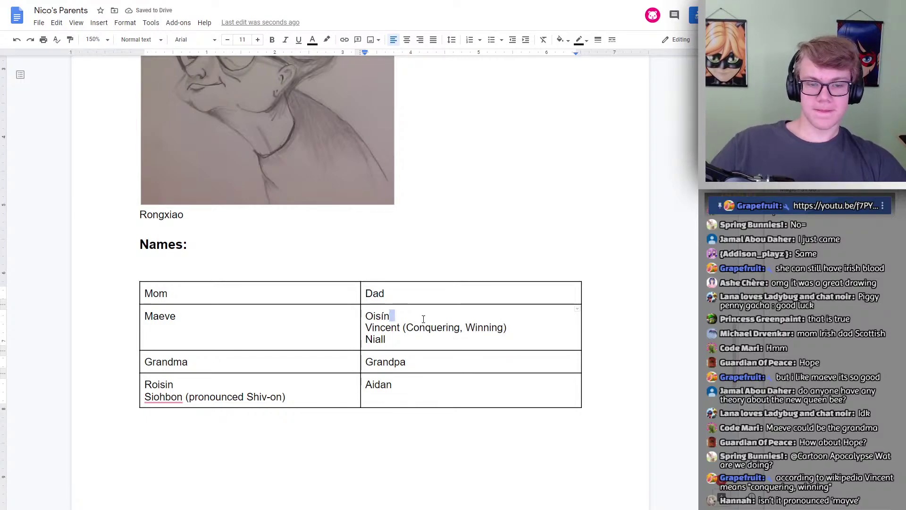
{"action": "left_click", "coordinate": [419, 339]}
{"action": "type", "text": "(Ch"}
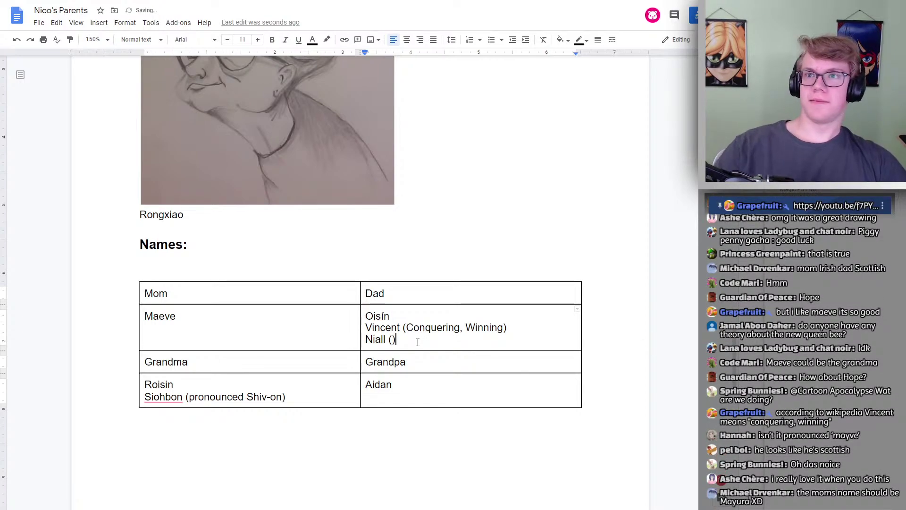
{"action": "type", "text": "amp"}
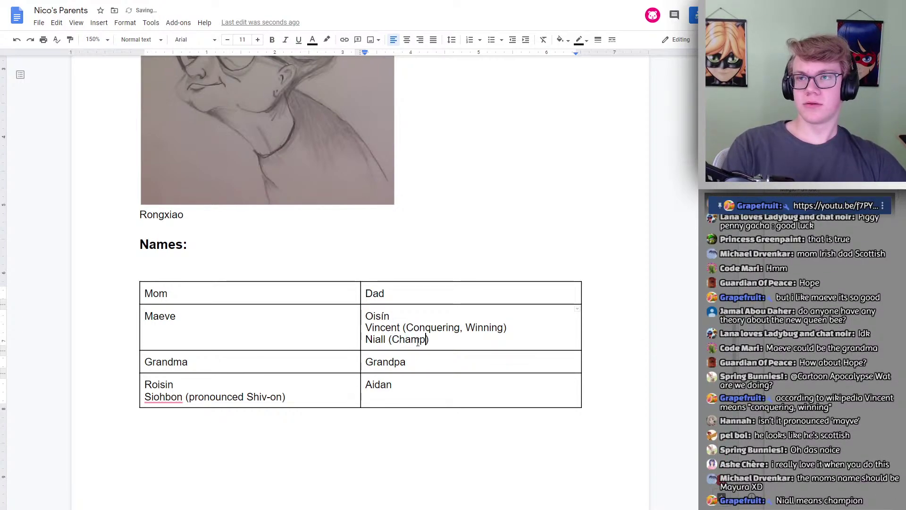
{"action": "type", "text": "ion"}
Add the meaning "(Little Dear)" after Oisín in the Dad name list
{"action": "left_click", "coordinate": [416, 315]}
{"action": "type", "text": "()"}
{"action": "key", "text": "Left"}
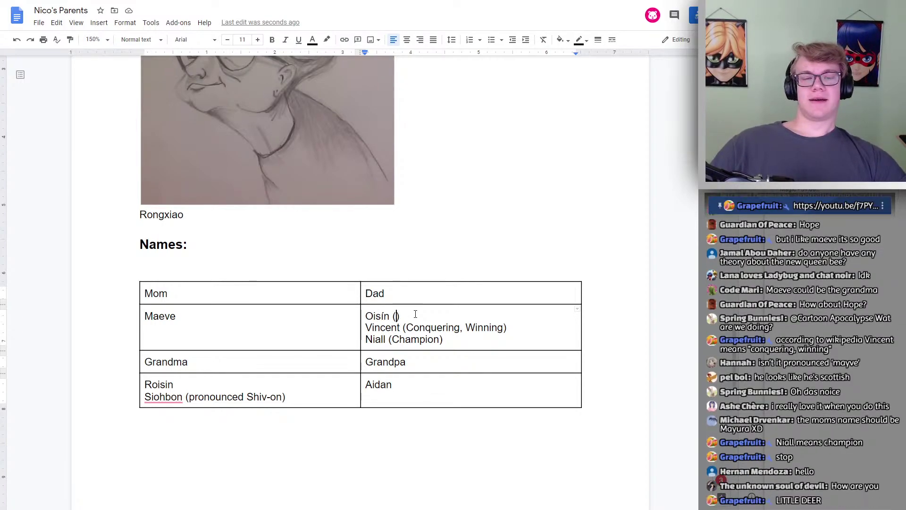
{"action": "type", "text": "Little Dear"}
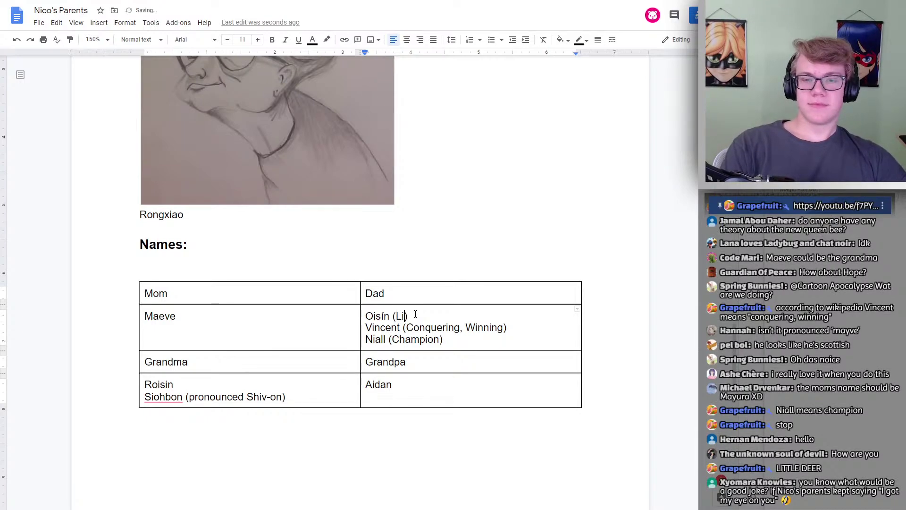
Correct the meaning after Oisín in the Dad name list to "(Little Deer)"
{"action": "key", "text": "BackSpace"}
{"action": "key", "text": "BackSpace"}
{"action": "type", "text": "er"}
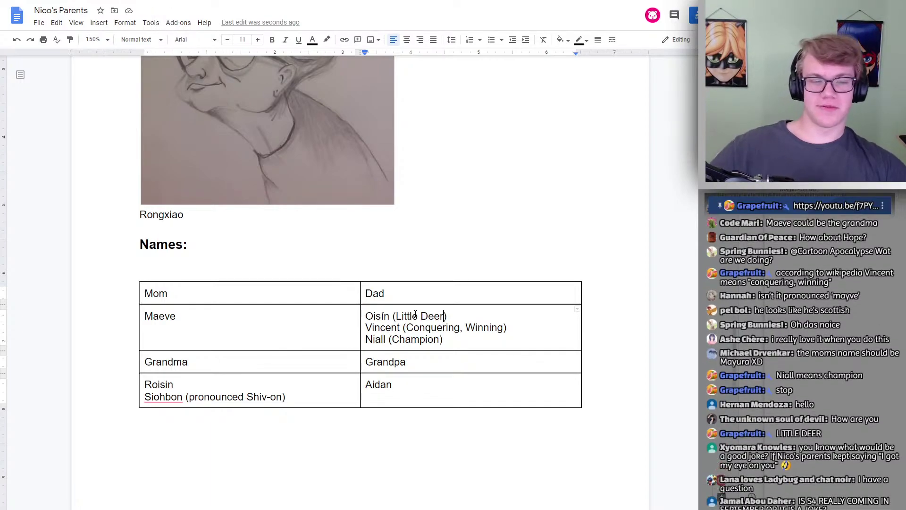
Review the submitted designs of Nico's parents against the Dad name suggestions in the Names table
{"action": "scroll", "coordinate": [378, 259], "scroll_direction": "up", "scroll_amount": 15}
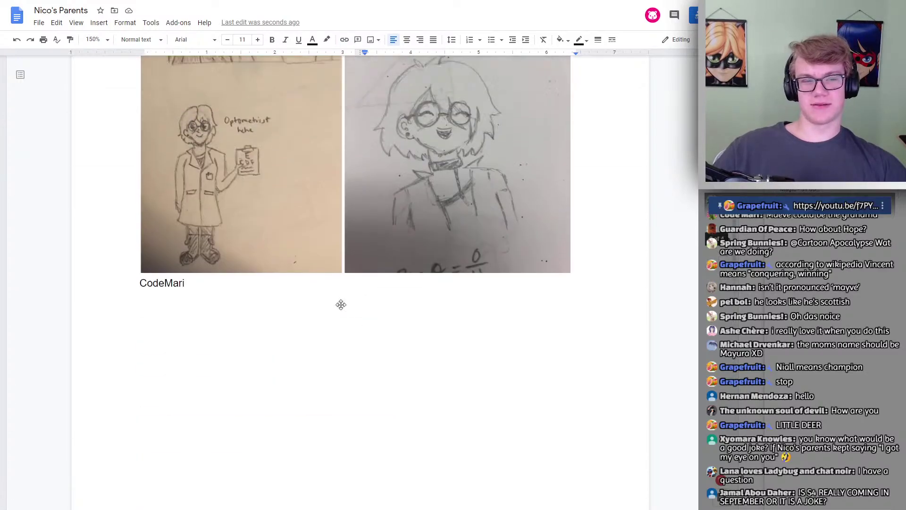
{"action": "scroll", "coordinate": [308, 270], "scroll_direction": "up", "scroll_amount": 6}
{"action": "scroll", "coordinate": [284, 264], "scroll_direction": "down", "scroll_amount": 3}
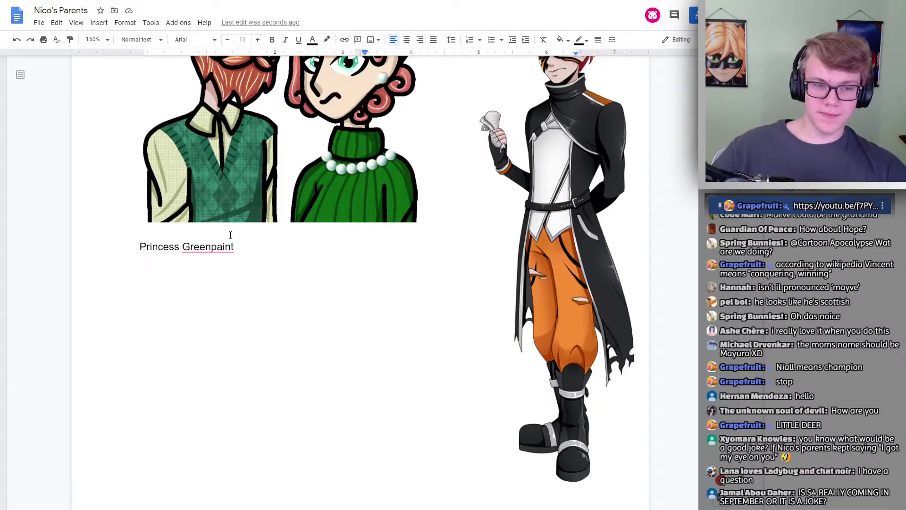
{"action": "scroll", "coordinate": [248, 279], "scroll_direction": "up", "scroll_amount": 1}
{"action": "scroll", "coordinate": [248, 279], "scroll_direction": "up", "scroll_amount": 5}
{"action": "scroll", "coordinate": [253, 307], "scroll_direction": "down", "scroll_amount": 5}
{"action": "scroll", "coordinate": [253, 307], "scroll_direction": "up", "scroll_amount": 4}
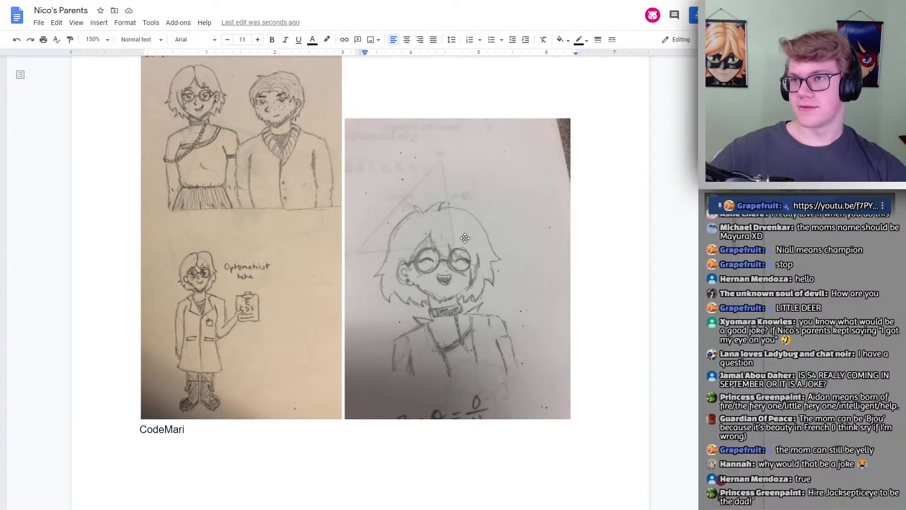
{"action": "scroll", "coordinate": [442, 264], "scroll_direction": "down", "scroll_amount": 10}
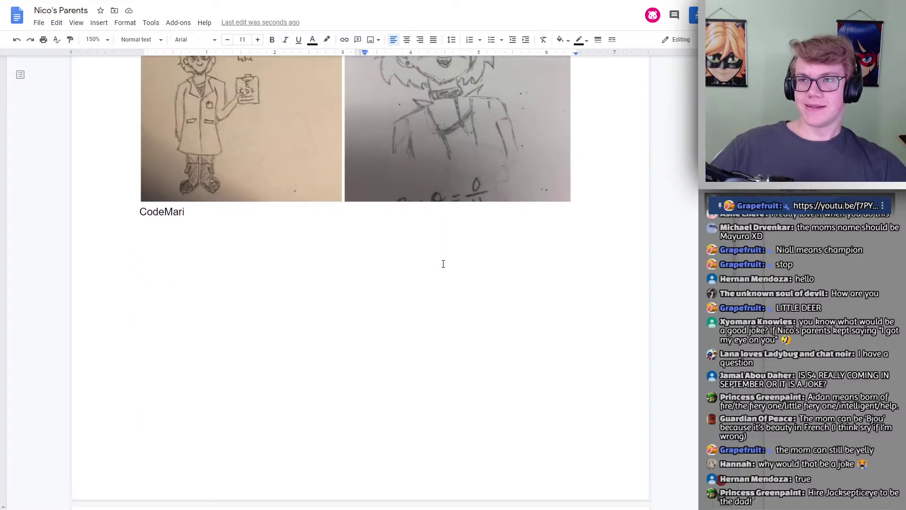
{"action": "scroll", "coordinate": [441, 270], "scroll_direction": "down", "scroll_amount": 8}
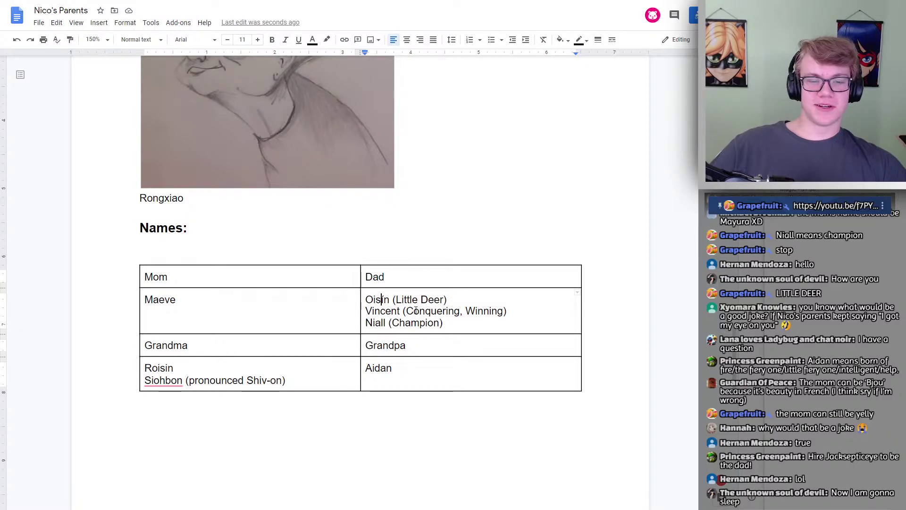
{"action": "scroll", "coordinate": [393, 312], "scroll_direction": "up", "scroll_amount": 15}
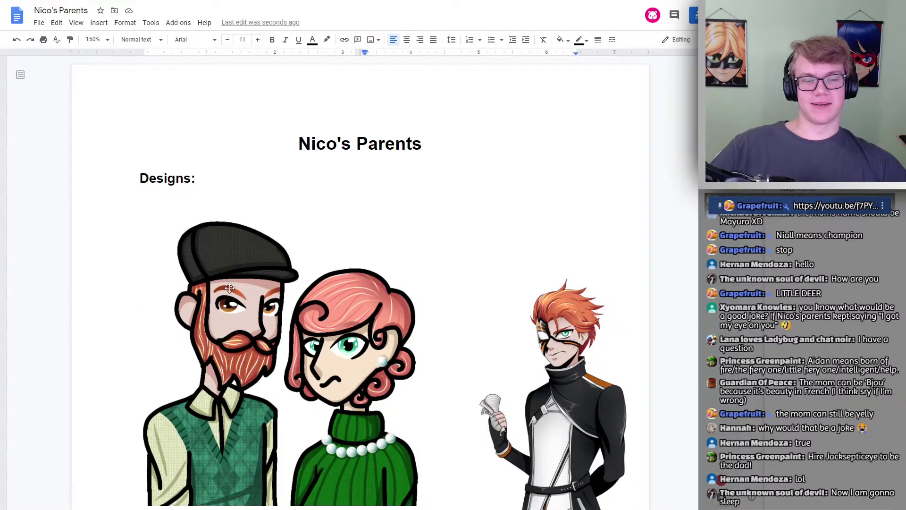
{"action": "scroll", "coordinate": [433, 272], "scroll_direction": "down", "scroll_amount": 15}
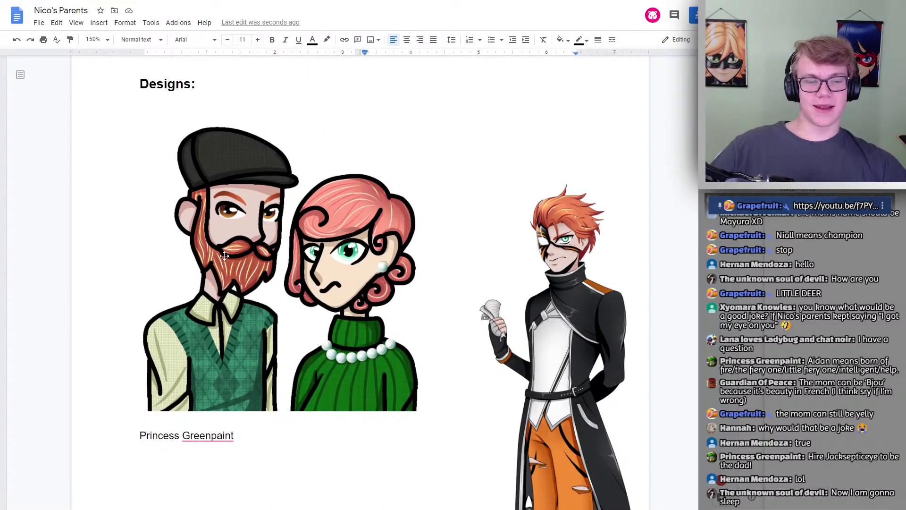
{"action": "scroll", "coordinate": [433, 271], "scroll_direction": "down", "scroll_amount": 10}
{"action": "scroll", "coordinate": [433, 271], "scroll_direction": "up", "scroll_amount": 10}
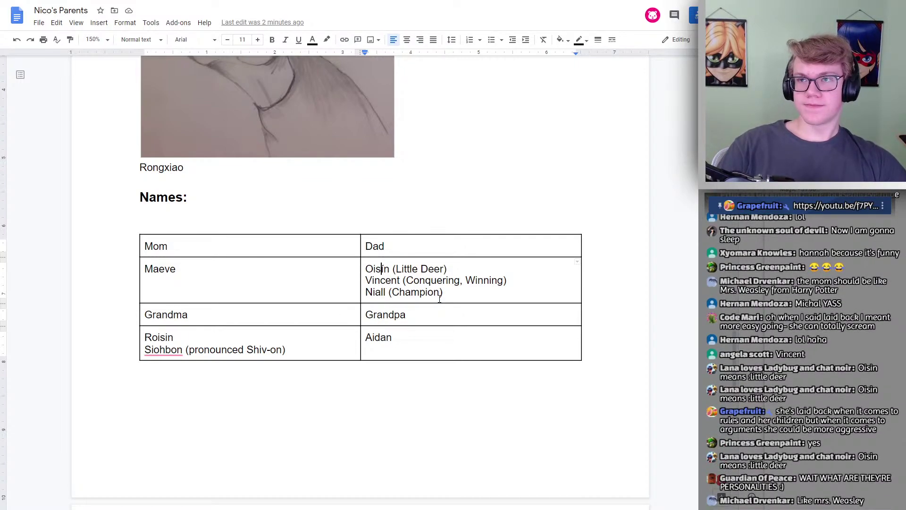
{"action": "key", "text": "BackSpace"}
{"action": "type", "text": "i"}
{"action": "key", "text": "BackSpace"}
{"action": "type", "text": "i"}
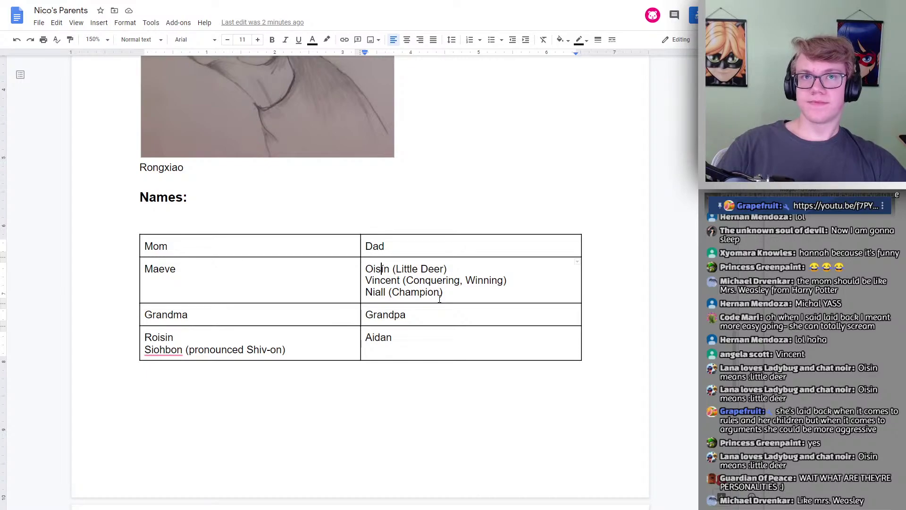
{"action": "key", "text": "BackSpace"}
{"action": "type", "text": "i"}
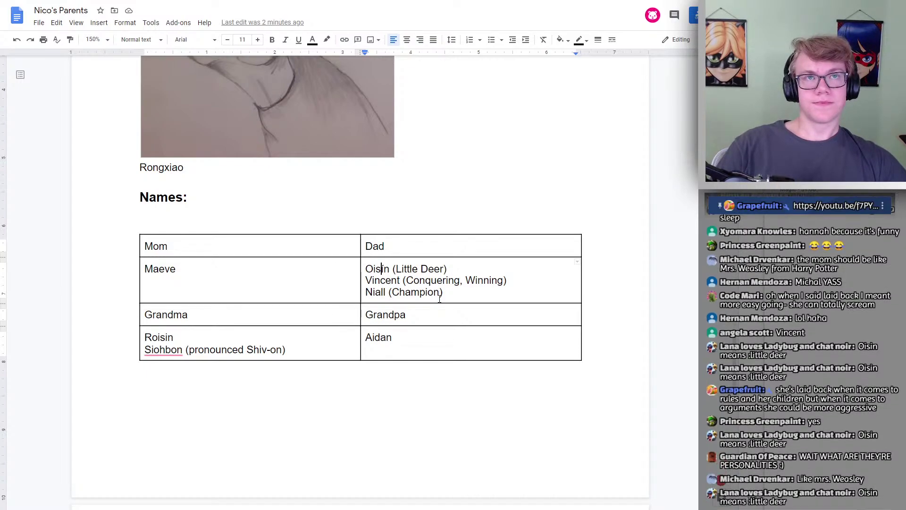
{"action": "key", "text": "BackSpace"}
{"action": "type", "text": "i"}
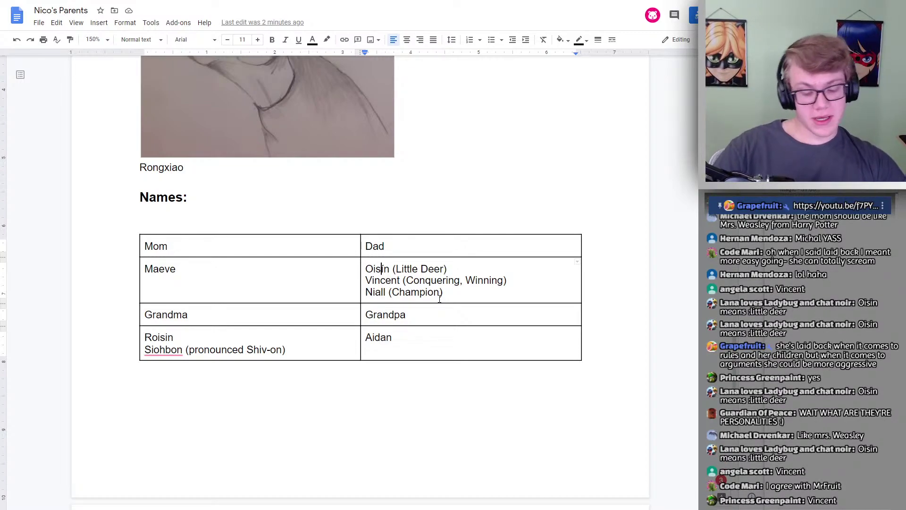
{"action": "left_click", "coordinate": [382, 268]}
{"action": "key", "text": "BackSpace"}
{"action": "type", "text": "i"}
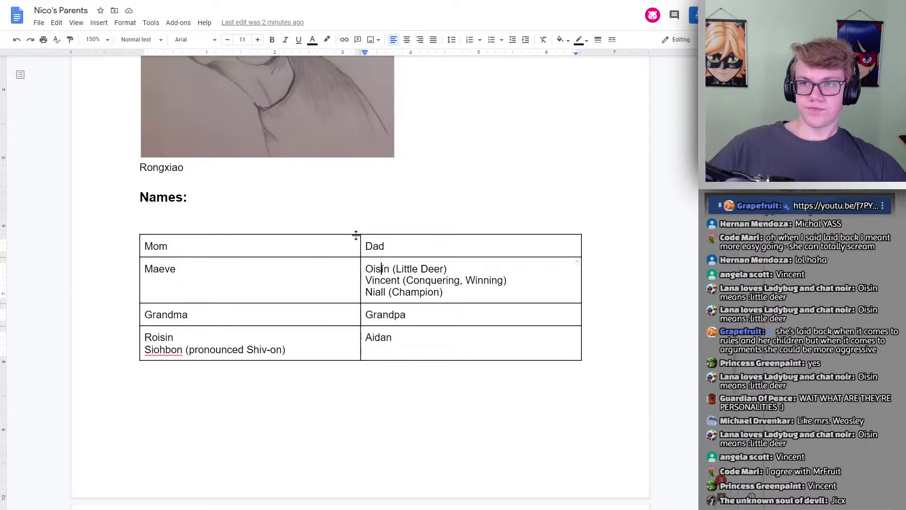
{"action": "key", "text": "ctrl+z"}
{"action": "key", "text": "ctrl+z"}
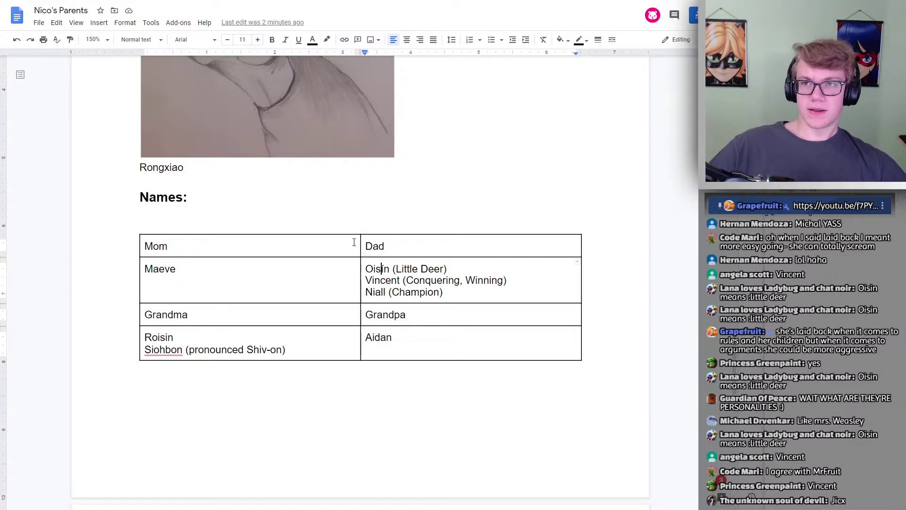
{"action": "key", "text": "ctrl+y"}
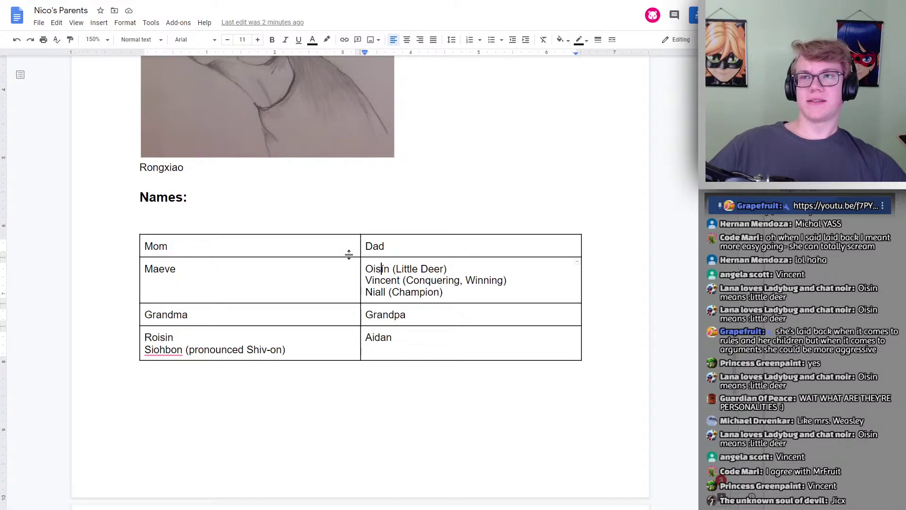
{"action": "key", "text": "ctrl+y"}
{"action": "key", "text": "ctrl+z"}
{"action": "key", "text": "ctrl+y"}
{"action": "key", "text": "ctrl+z"}
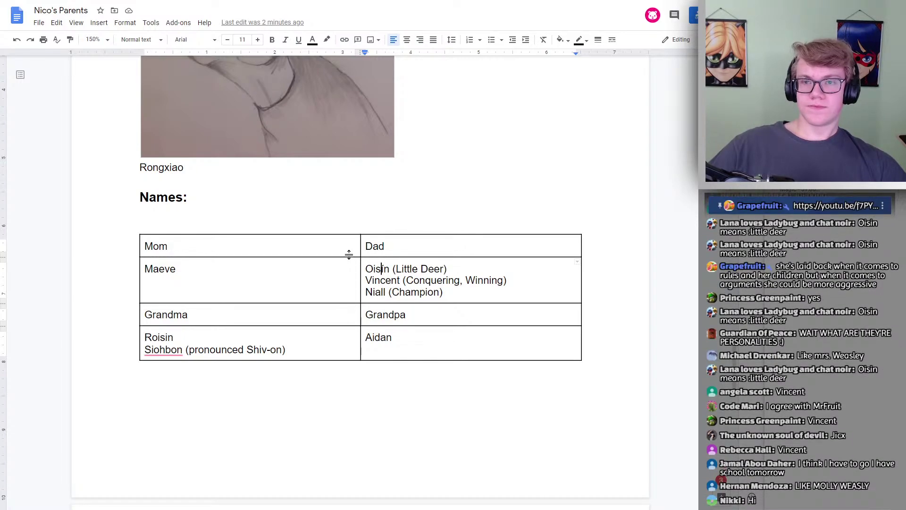
{"action": "key", "text": "ctrl+y"}
{"action": "key", "text": "ctrl+z"}
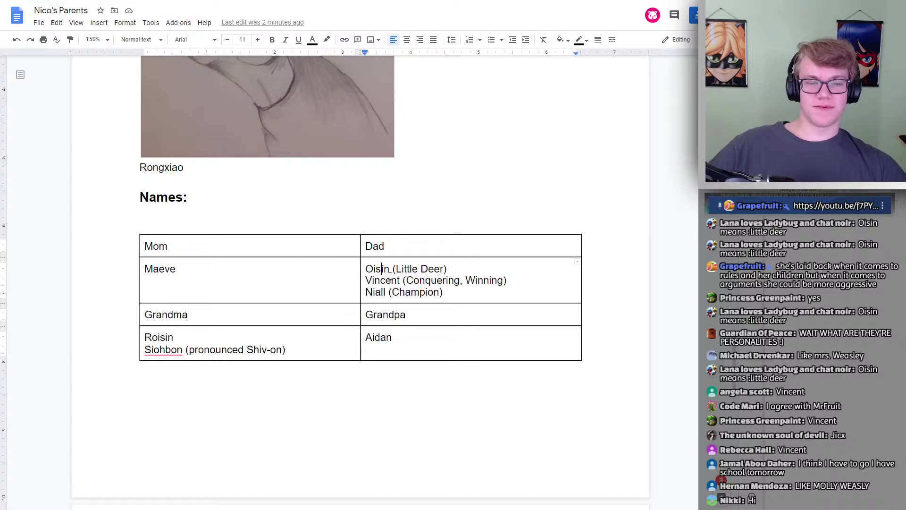
Compare Princess Greenpaint's drawing of Nico's parents with the name candidates in the Names table
{"action": "scroll", "coordinate": [459, 285], "scroll_direction": "up", "scroll_amount": 15}
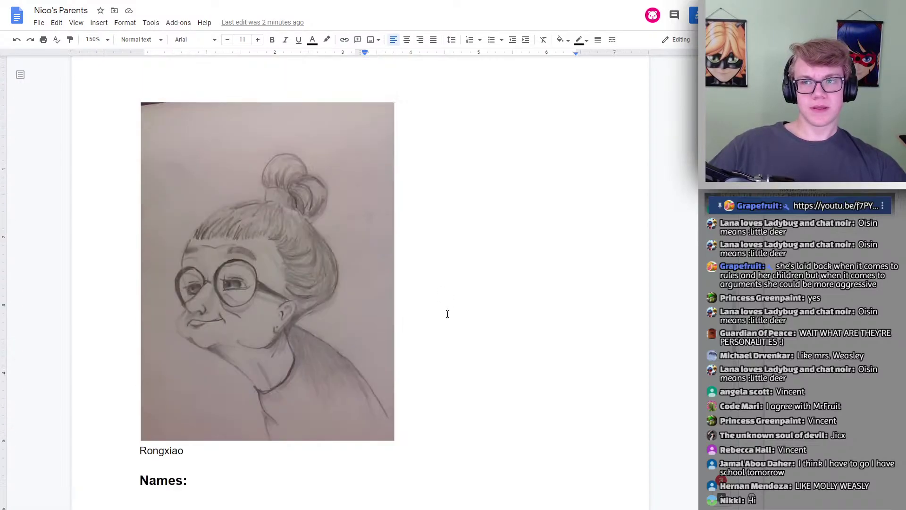
{"action": "scroll", "coordinate": [419, 315], "scroll_direction": "up", "scroll_amount": 10}
{"action": "scroll", "coordinate": [323, 364], "scroll_direction": "down", "scroll_amount": 3}
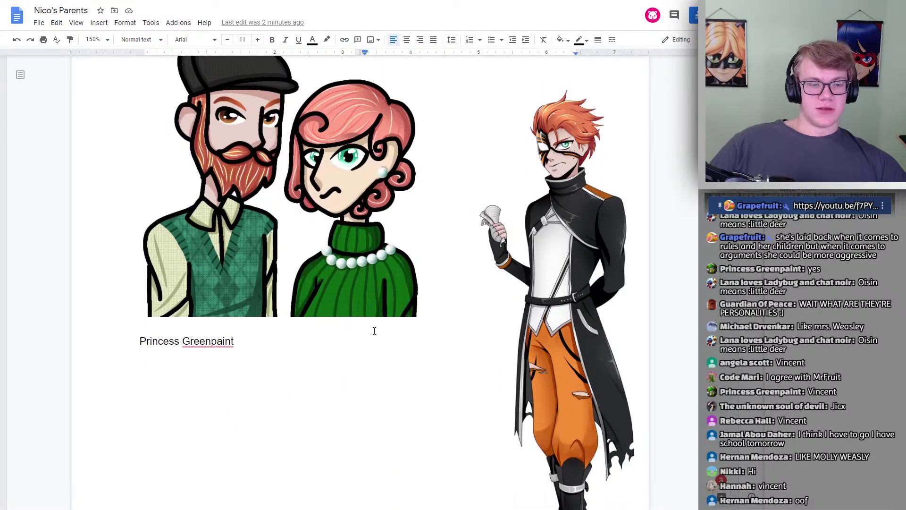
{"action": "scroll", "coordinate": [323, 364], "scroll_direction": "up", "scroll_amount": 2}
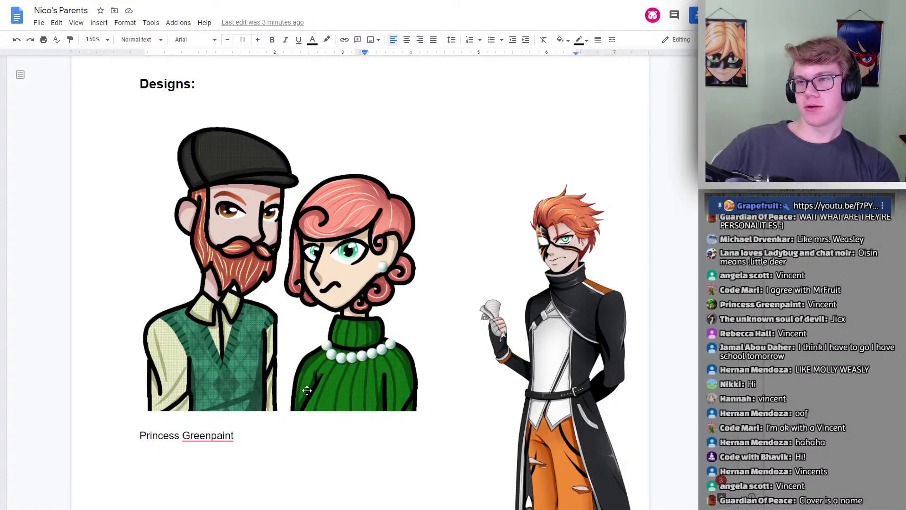
{"action": "scroll", "coordinate": [306, 391], "scroll_direction": "down", "scroll_amount": 15}
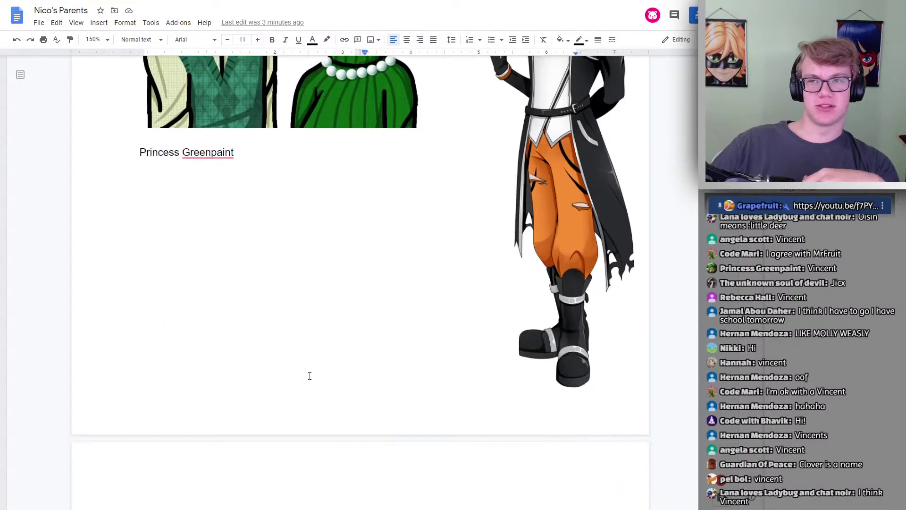
{"action": "scroll", "coordinate": [307, 381], "scroll_direction": "down", "scroll_amount": 15}
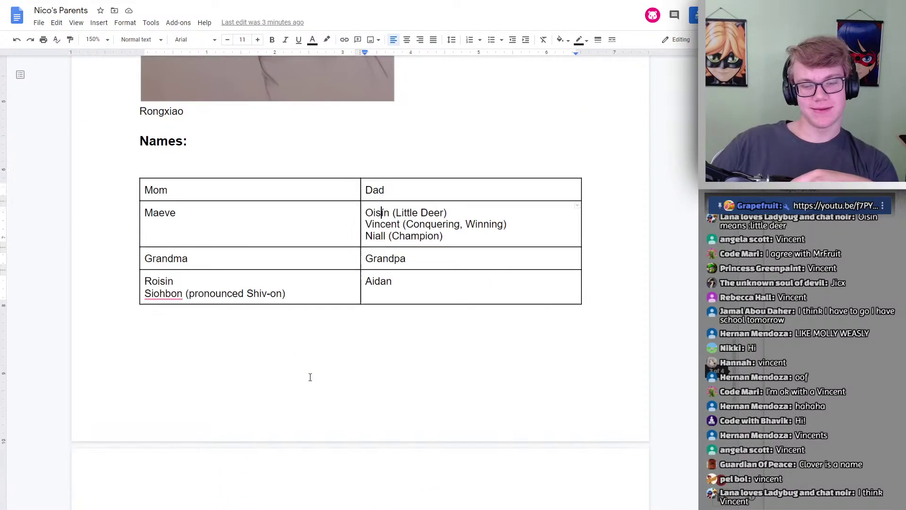
{"action": "scroll", "coordinate": [310, 376], "scroll_direction": "up", "scroll_amount": 2}
{"action": "type", "text": "í"}
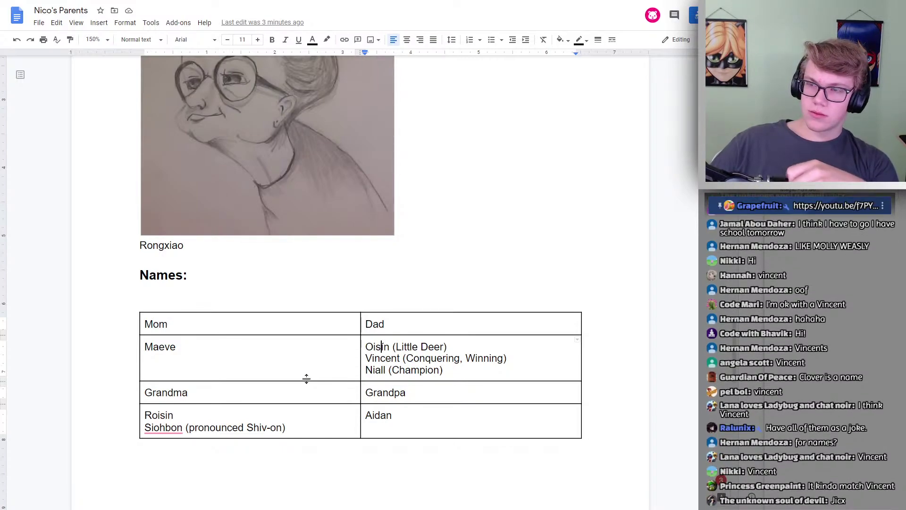
Check Nico's surname in The Holy Page Turner Bible document and return to the Nico's Parents document
{"action": "key", "text": "ctrl+Tab"}
{"action": "scroll", "coordinate": [186, 267], "scroll_direction": "down", "scroll_amount": 7}
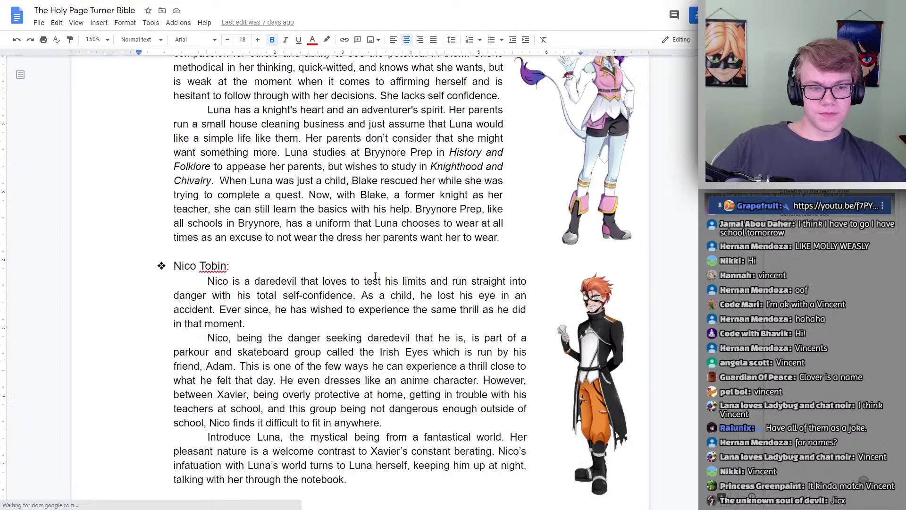
{"action": "scroll", "coordinate": [186, 267], "scroll_direction": "up", "scroll_amount": 3}
{"action": "left_click", "coordinate": [220, 286]}
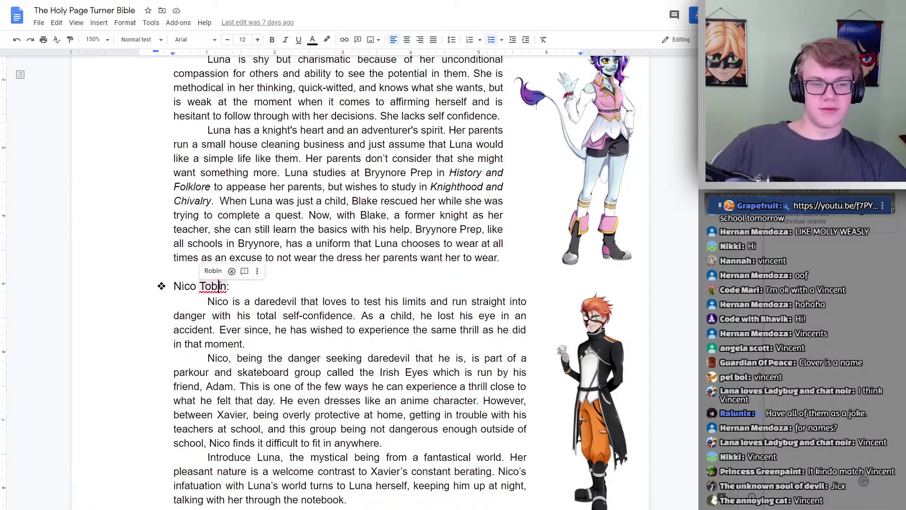
{"action": "key", "text": "ctrl+Tab"}
{"action": "key", "text": "ctrl+Tab"}
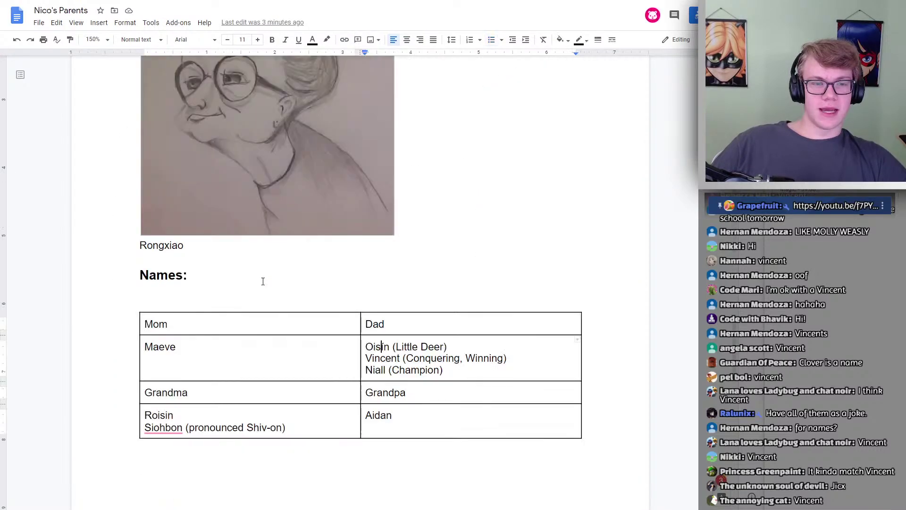
Weigh the Dad name candidates against the drawing of the bearded father at the start of the document
{"action": "scroll", "coordinate": [262, 281], "scroll_direction": "up", "scroll_amount": 15}
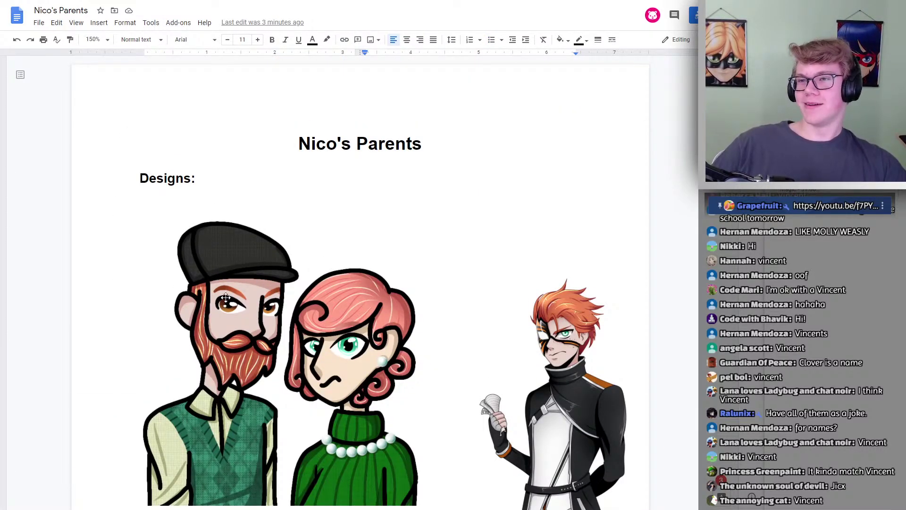
{"action": "scroll", "coordinate": [245, 295], "scroll_direction": "down", "scroll_amount": 15}
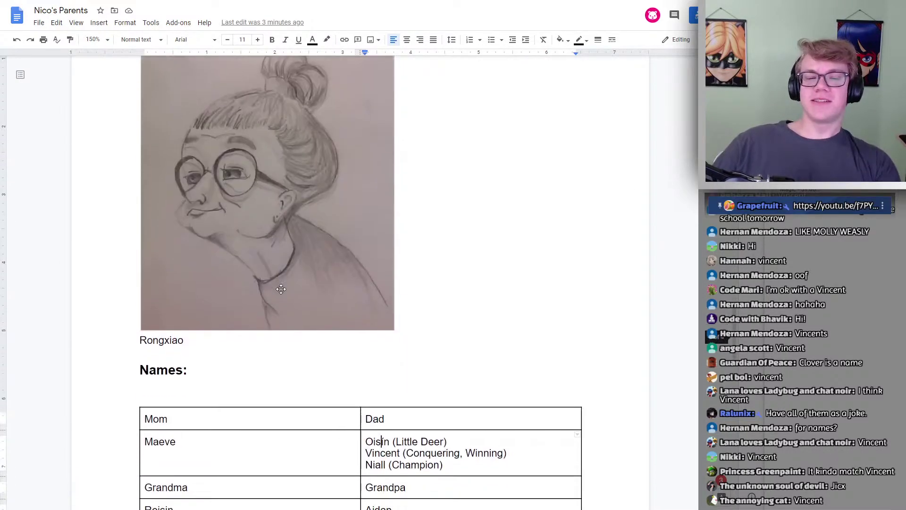
{"action": "scroll", "coordinate": [282, 291], "scroll_direction": "up", "scroll_amount": 1}
{"action": "left_click", "coordinate": [415, 137]}
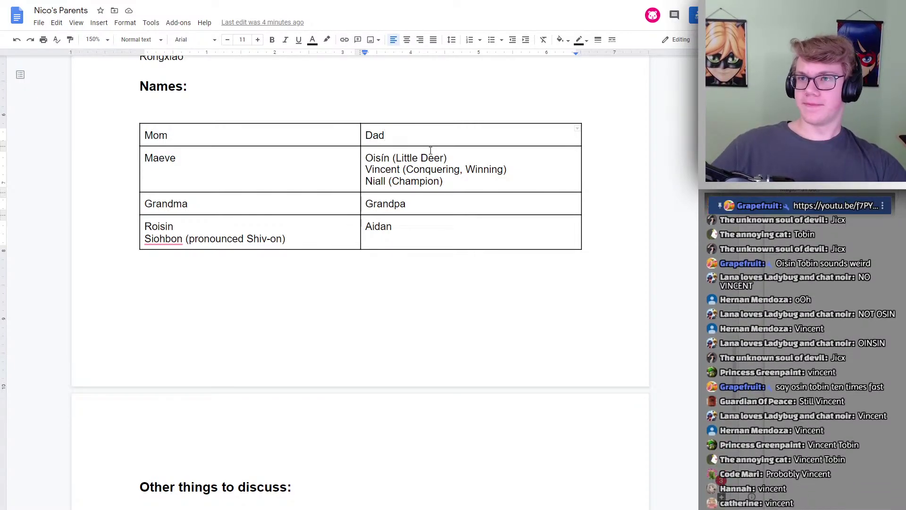
{"action": "scroll", "coordinate": [508, 148], "scroll_direction": "up", "scroll_amount": 2}
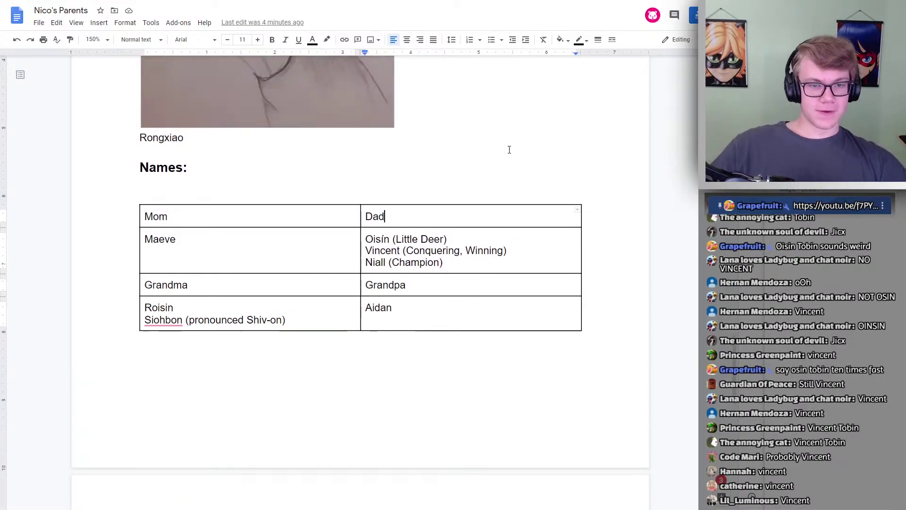
{"action": "left_click", "coordinate": [402, 264]}
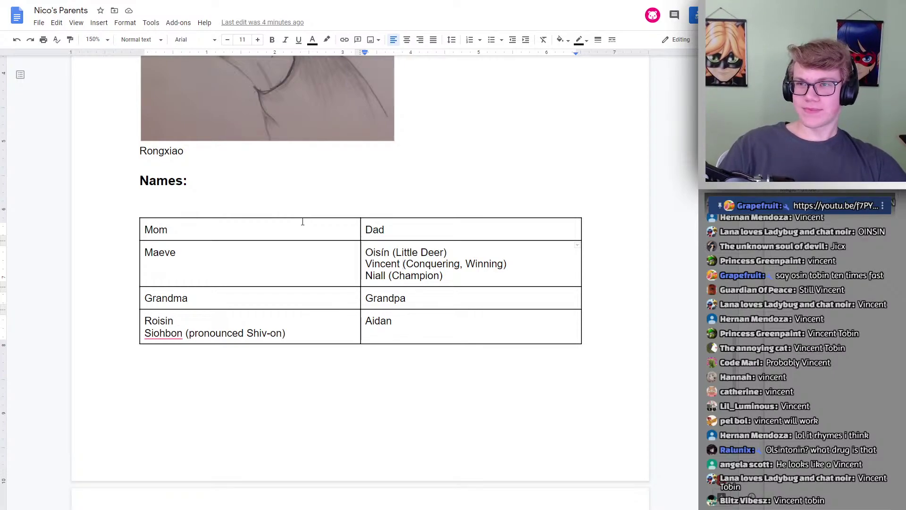
{"action": "left_click_drag", "start_coordinate": [372, 264], "coordinate": [389, 263]}
Try to remove the meanings in parentheses after Oisín, Niall and Vincent in the Dad name list
{"action": "left_click", "coordinate": [447, 252]}
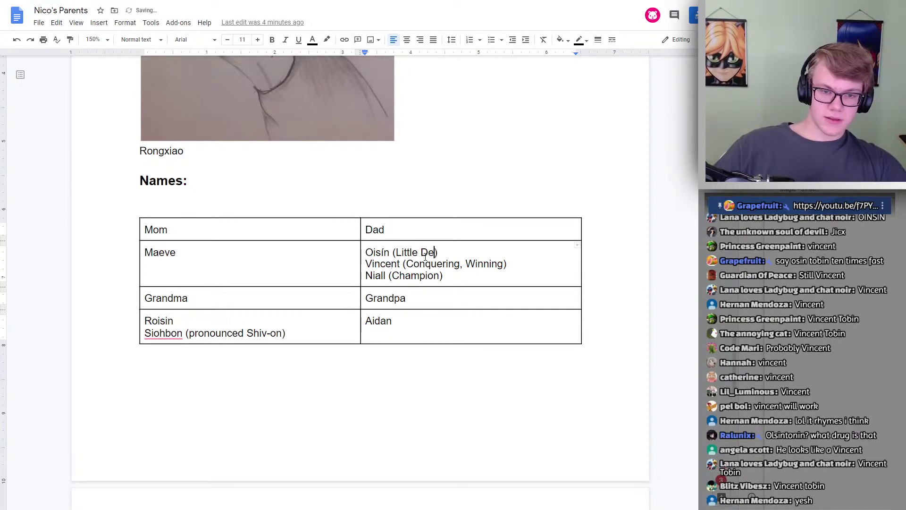
{"action": "key", "text": "BackSpace"}
{"action": "key", "text": "BackSpace"}
{"action": "key", "text": "BackSpace"}
{"action": "key", "text": "BackSpace"}
{"action": "key", "text": "BackSpace"}
{"action": "key", "text": "BackSpace"}
{"action": "key", "text": "BackSpace"}
{"action": "key", "text": "BackSpace"}
{"action": "key", "text": "BackSpace"}
{"action": "key", "text": "BackSpace"}
{"action": "key", "text": "BackSpace"}
{"action": "key", "text": "BackSpace"}
{"action": "key", "text": "BackSpace"}
{"action": "key", "text": "Down"}
{"action": "key", "text": "Down"}
{"action": "key", "text": "End"}
{"action": "key", "text": "BackSpace"}
{"action": "key", "text": "BackSpace"}
{"action": "key", "text": "BackSpace"}
{"action": "key", "text": "BackSpace"}
{"action": "key", "text": "BackSpace"}
{"action": "key", "text": "BackSpace"}
{"action": "key", "text": "BackSpace"}
{"action": "key", "text": "BackSpace"}
{"action": "key", "text": "BackSpace"}
{"action": "key", "text": "BackSpace"}
{"action": "key", "text": "BackSpace"}
{"action": "key", "text": "Up"}
{"action": "key", "text": "End"}
{"action": "key", "text": "Left"}
{"action": "key", "text": "BackSpace"}
{"action": "key", "text": "BackSpace"}
{"action": "key", "text": "BackSpace"}
{"action": "key", "text": "BackSpace"}
{"action": "key", "text": "BackSpace"}
{"action": "key", "text": "BackSpace"}
{"action": "key", "text": "BackSpace"}
{"action": "key", "text": "BackSpace"}
{"action": "key", "text": "BackSpace"}
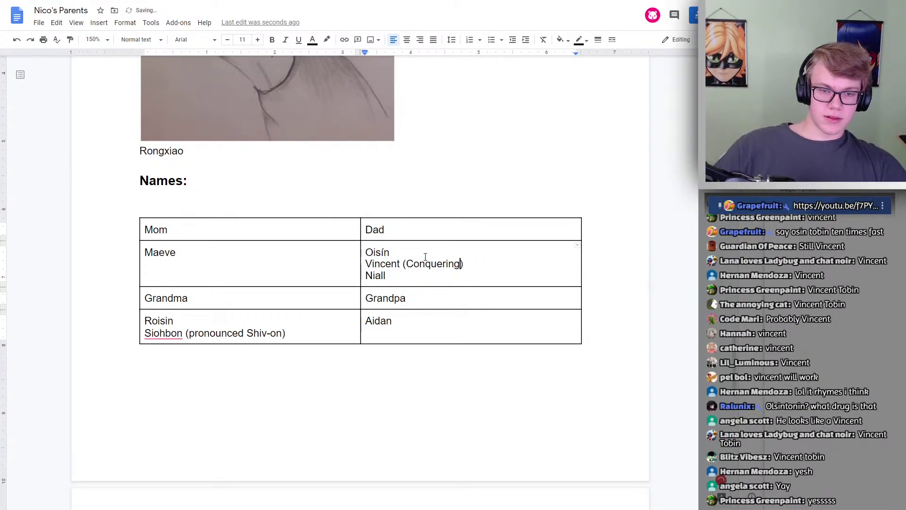
Undo the removal of the name meanings in the Dad name list
{"action": "key", "text": "ctrl+z"}
{"action": "key", "text": "ctrl+z"}
{"action": "key", "text": "ctrl+z"}
{"action": "key", "text": "ctrl+z"}
{"action": "key", "text": "ctrl+z"}
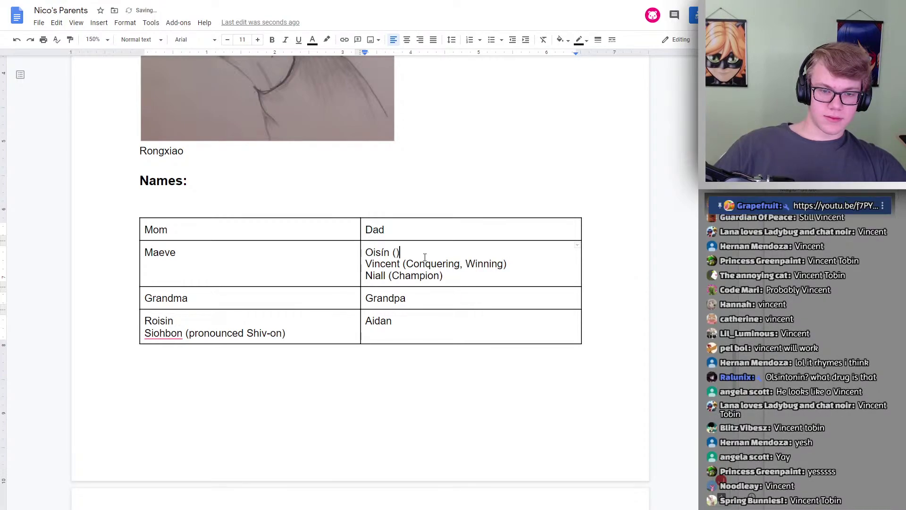
Undo the earlier edits in the Dad name list to bring back Daniel/Danny, Brian and Eoin
{"action": "left_click_drag", "start_coordinate": [443, 275], "coordinate": [366, 252]}
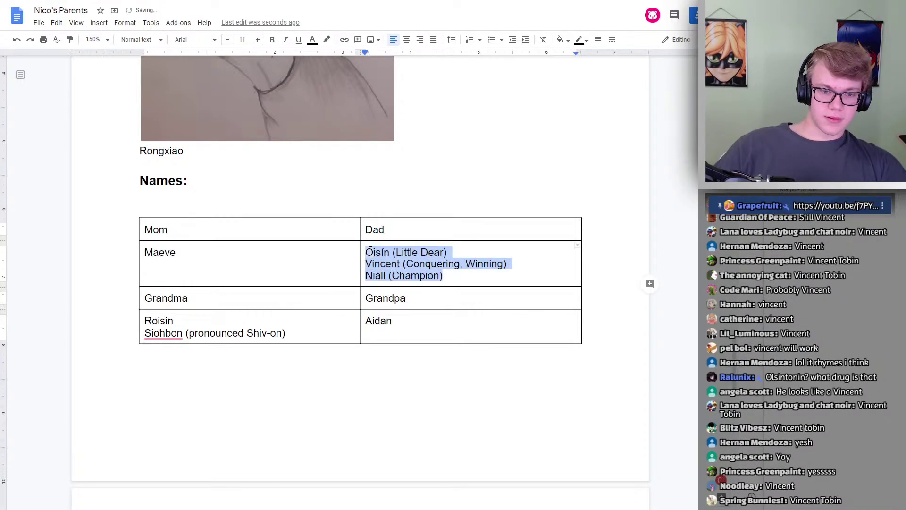
{"action": "key", "text": "ctrl+z"}
{"action": "key", "text": "ctrl+z"}
{"action": "key", "text": "ctrl+z"}
{"action": "key", "text": "ctrl+z"}
{"action": "key", "text": "ctrl+z"}
{"action": "key", "text": "ctrl+z"}
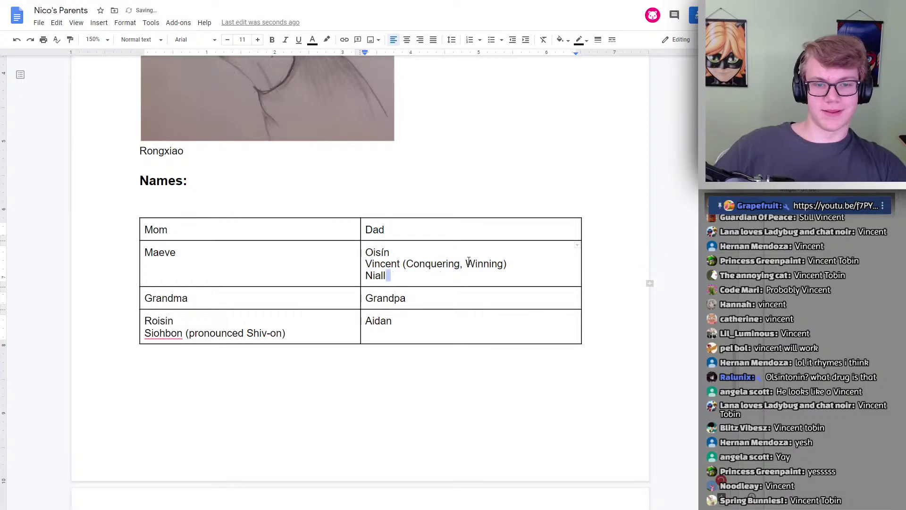
{"action": "key", "text": "ctrl+z"}
{"action": "key", "text": "ctrl+y"}
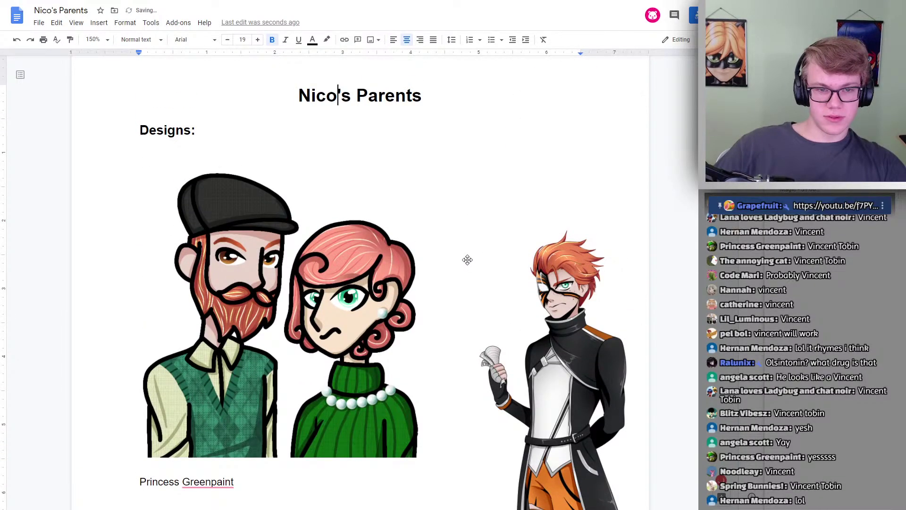
Redo the additions of the meanings in parentheses after Oisín, Vincent and Niall in the Dad name list
{"action": "scroll", "coordinate": [424, 255], "scroll_direction": "down", "scroll_amount": 20}
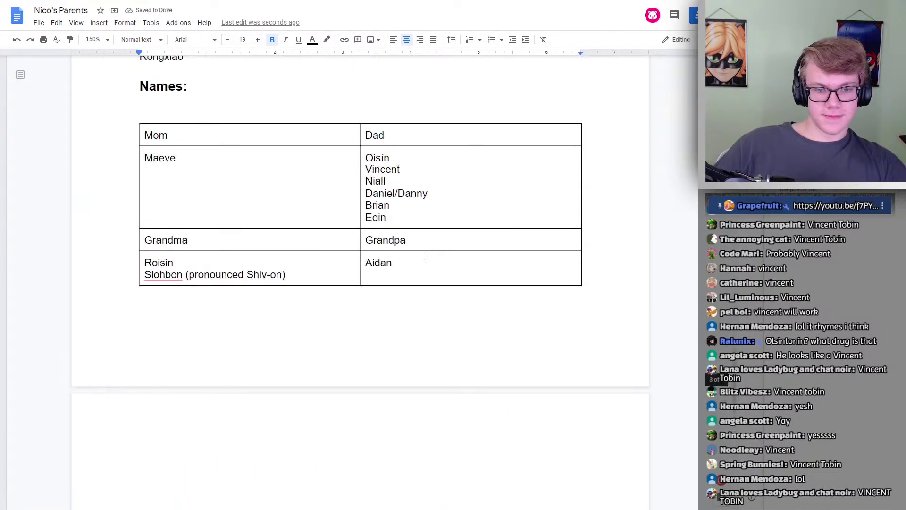
{"action": "scroll", "coordinate": [424, 255], "scroll_direction": "up", "scroll_amount": 1}
{"action": "key", "text": "ctrl+y"}
{"action": "key", "text": "ctrl+y"}
{"action": "key", "text": "ctrl+y"}
{"action": "key", "text": "ctrl+y"}
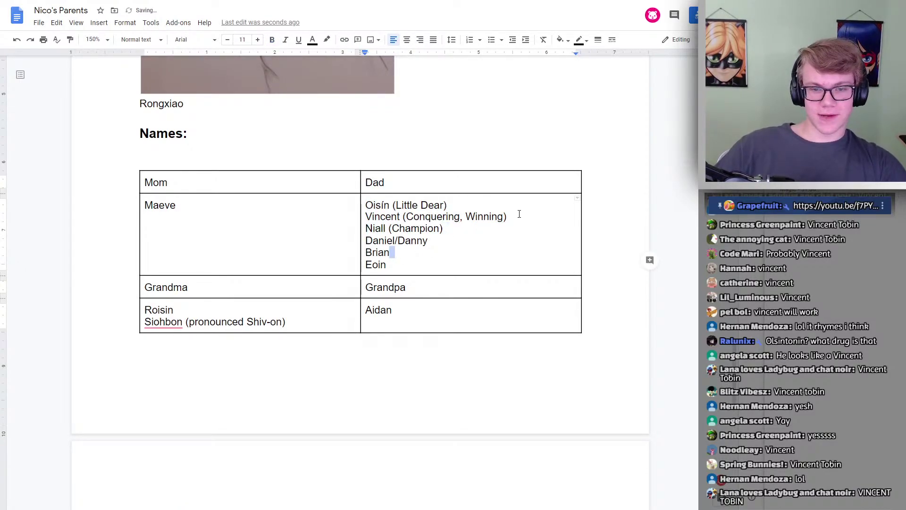
Highlight "Vincent (Conquering, Winning)" in the Dad cell and "Maeve" in the Mom cell in bright green
{"action": "left_click_drag", "start_coordinate": [514, 216], "coordinate": [365, 217]}
{"action": "left_click", "coordinate": [313, 40]}
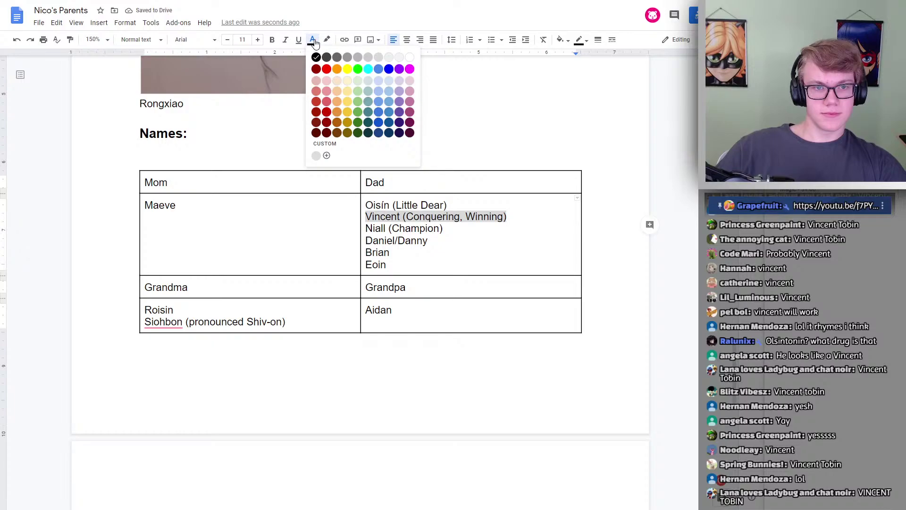
{"action": "left_click", "coordinate": [327, 40]}
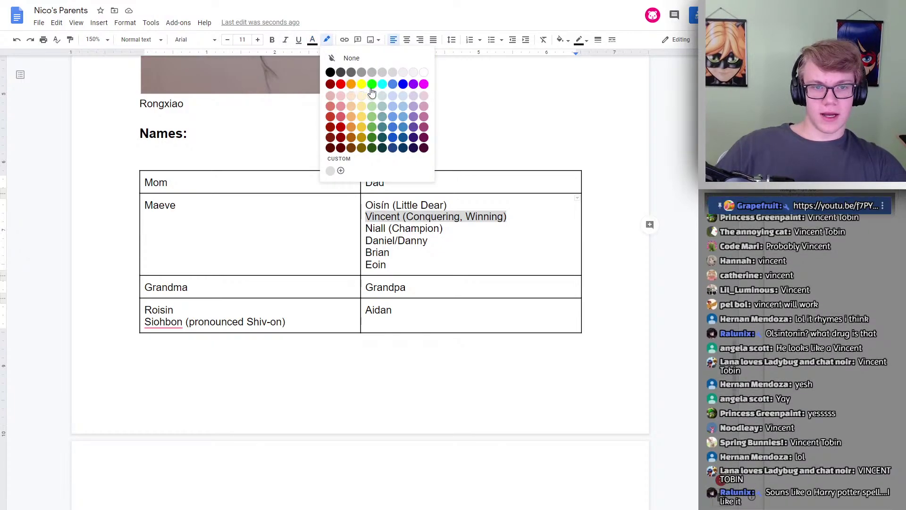
{"action": "left_click", "coordinate": [358, 81]}
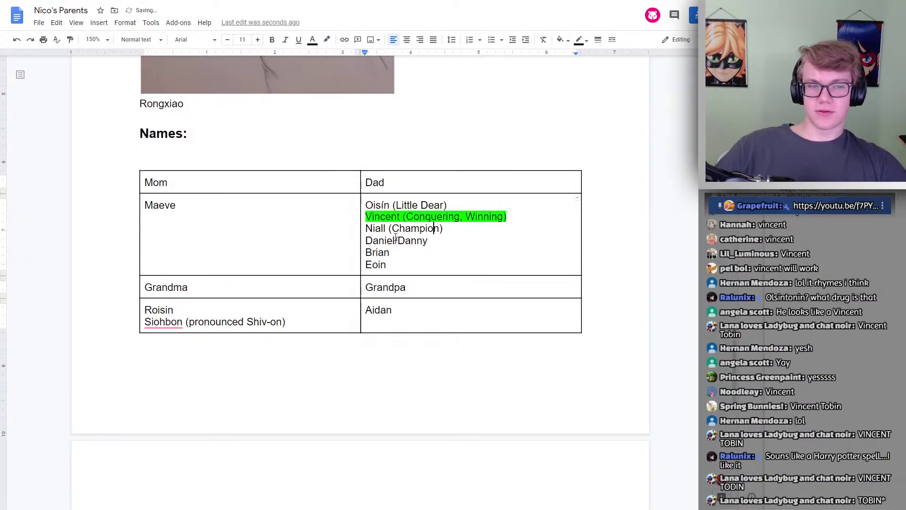
{"action": "left_click_drag", "start_coordinate": [178, 205], "coordinate": [149, 208]}
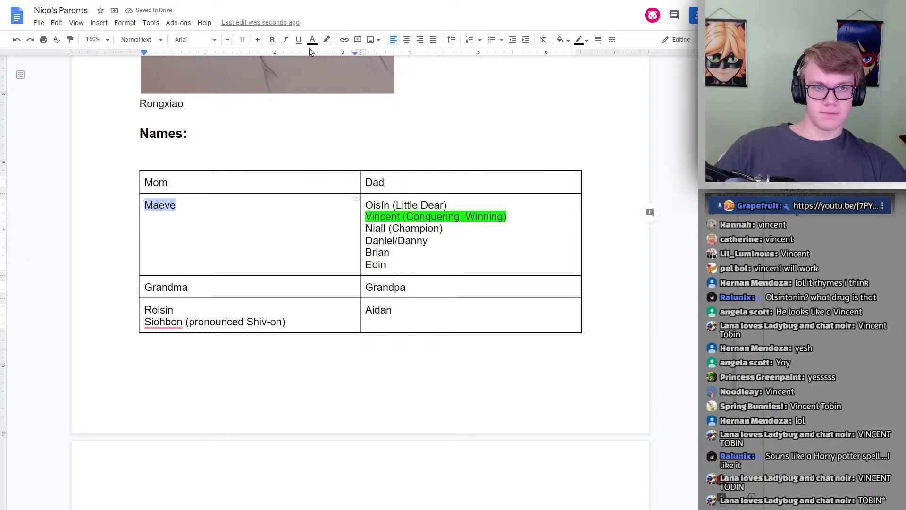
{"action": "left_click", "coordinate": [327, 39]}
{"action": "left_click", "coordinate": [372, 84]}
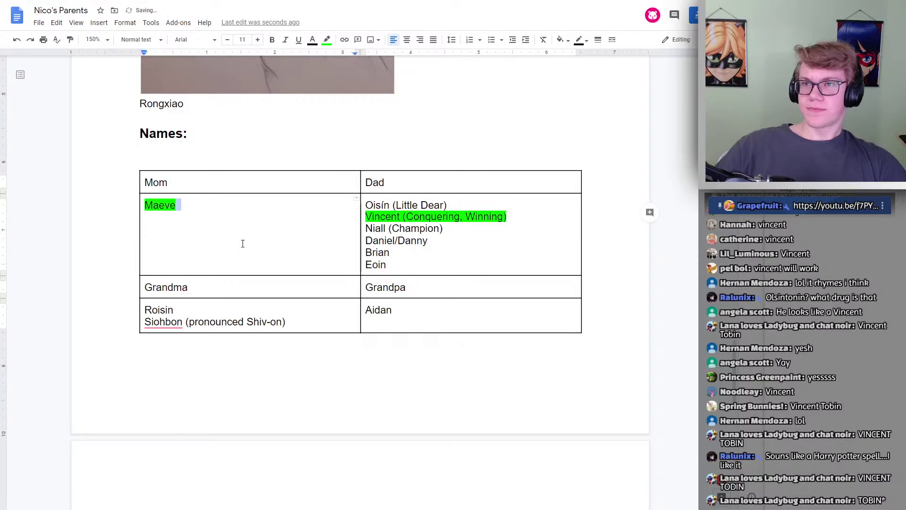
Review the Grandma and Grandpa name candidates alongside the chosen Dad name in the Names table
{"action": "left_click", "coordinate": [246, 291]}
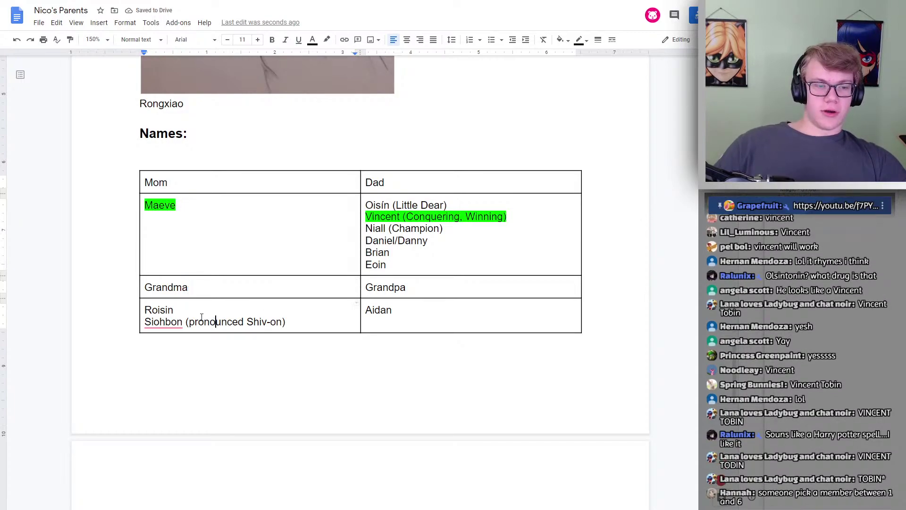
{"action": "left_click", "coordinate": [180, 311]}
{"action": "left_click_drag", "start_coordinate": [175, 310], "coordinate": [144, 309]}
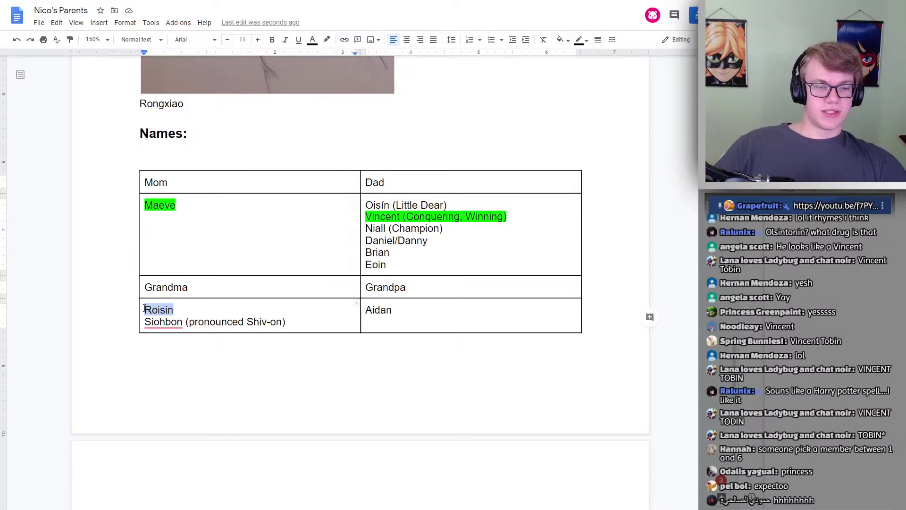
{"action": "left_click", "coordinate": [172, 308]}
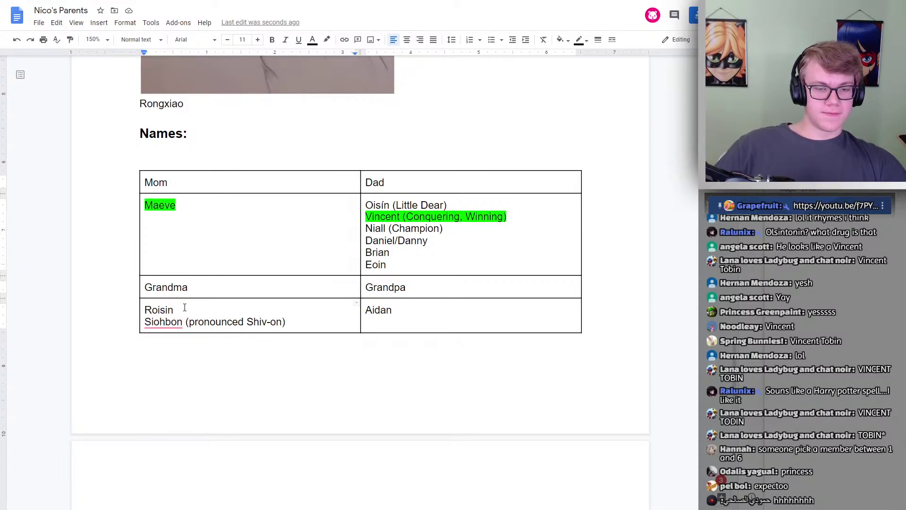
{"action": "left_click_drag", "start_coordinate": [406, 315], "coordinate": [356, 310]}
{"action": "left_click", "coordinate": [397, 310]}
{"action": "left_click", "coordinate": [397, 310]}
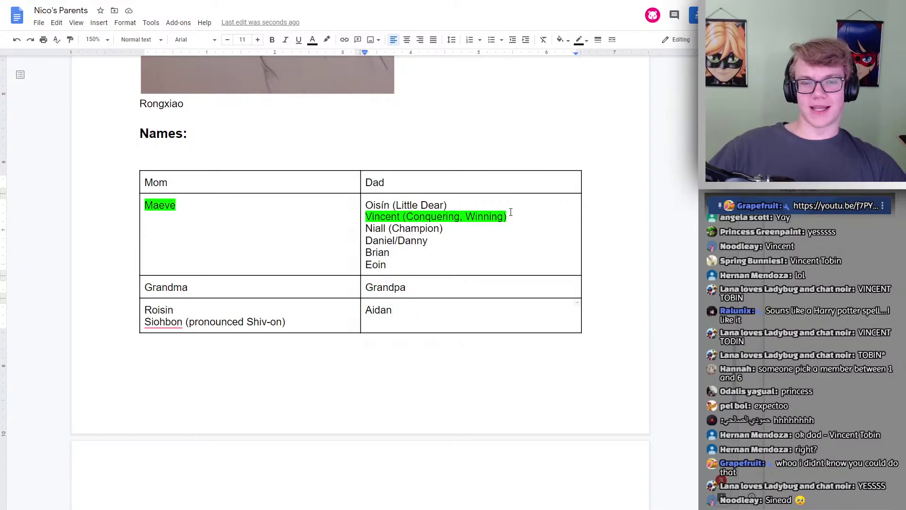
{"action": "left_click", "coordinate": [463, 216]}
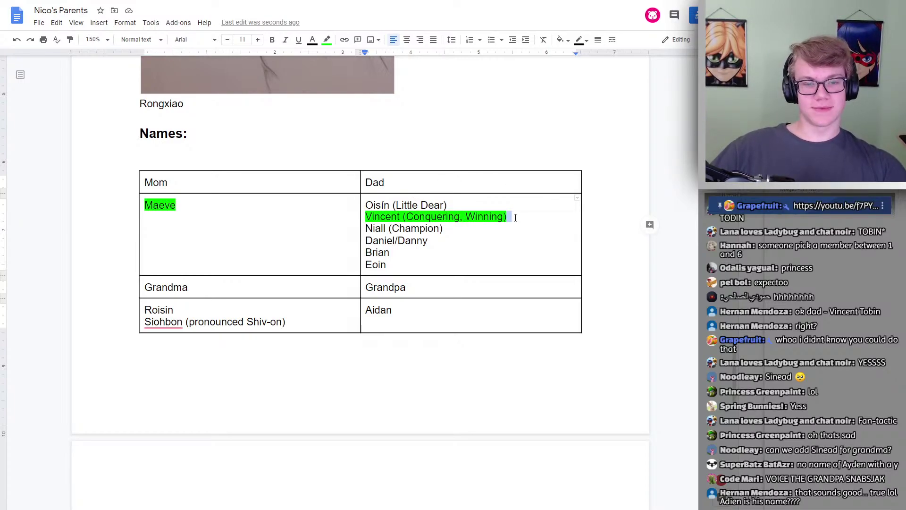
{"action": "left_click_drag", "start_coordinate": [512, 215], "coordinate": [388, 226]}
{"action": "left_click", "coordinate": [491, 230]}
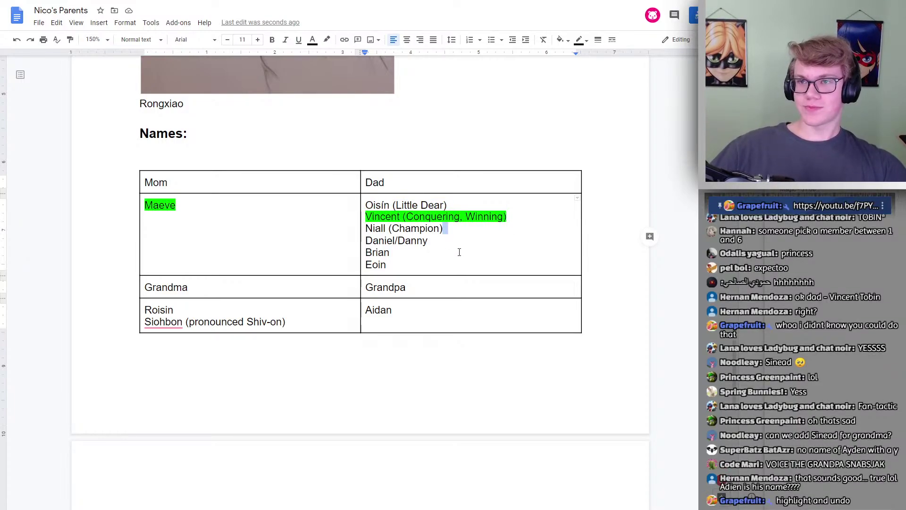
Highlight "Aidan" in the Grandpa cell in bright green
{"action": "left_click_drag", "start_coordinate": [396, 310], "coordinate": [364, 310]}
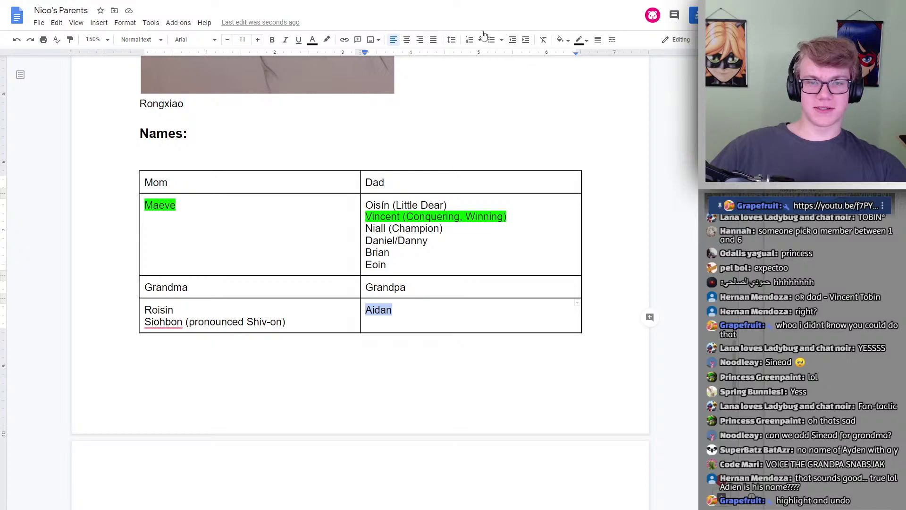
{"action": "left_click", "coordinate": [327, 40]}
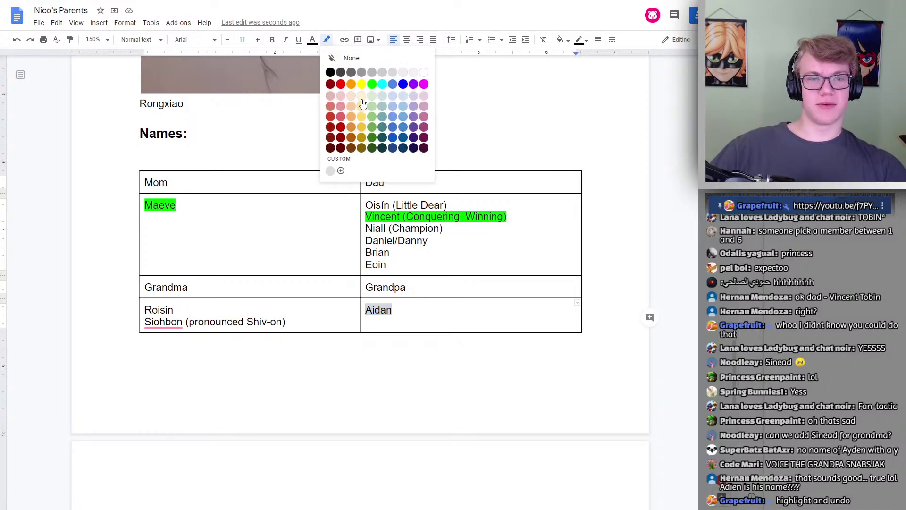
{"action": "left_click", "coordinate": [372, 84]}
{"action": "left_click", "coordinate": [301, 322]}
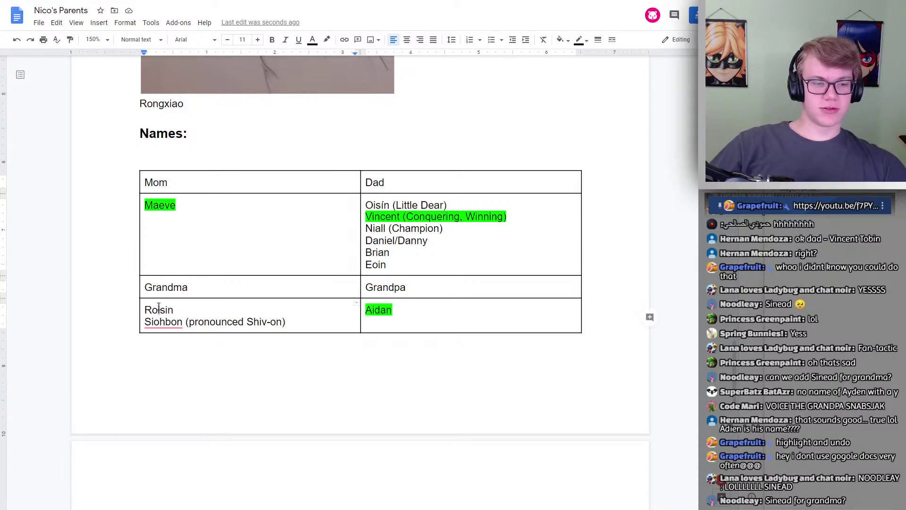
Add the pronunciation and meaning "(Ro-sheen Little Rose)" after Roisin in the Grandma cell
{"action": "left_click", "coordinate": [174, 310]}
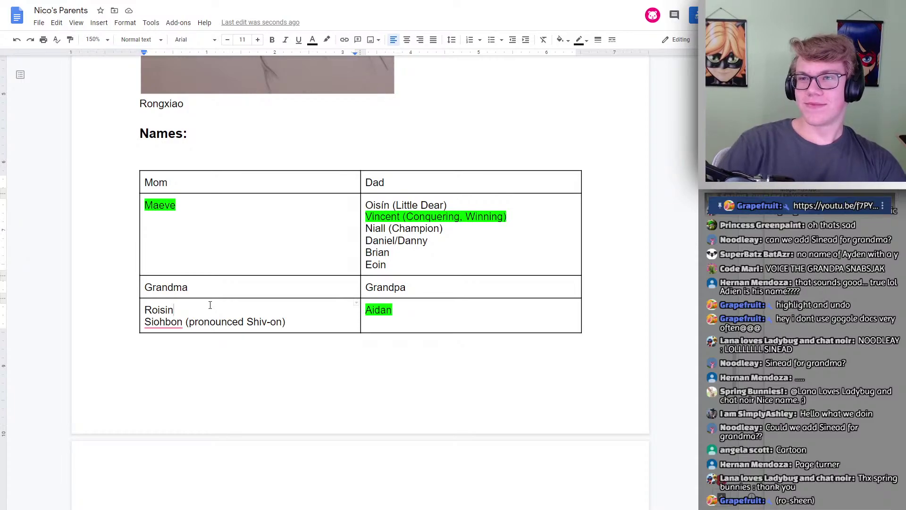
{"action": "type", "text": "()"}
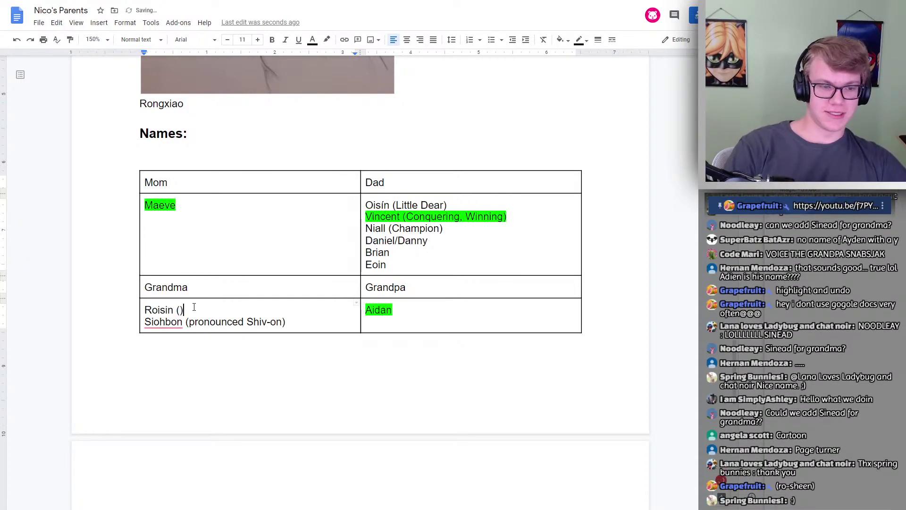
{"action": "type", "text": "Ro-sheen"}
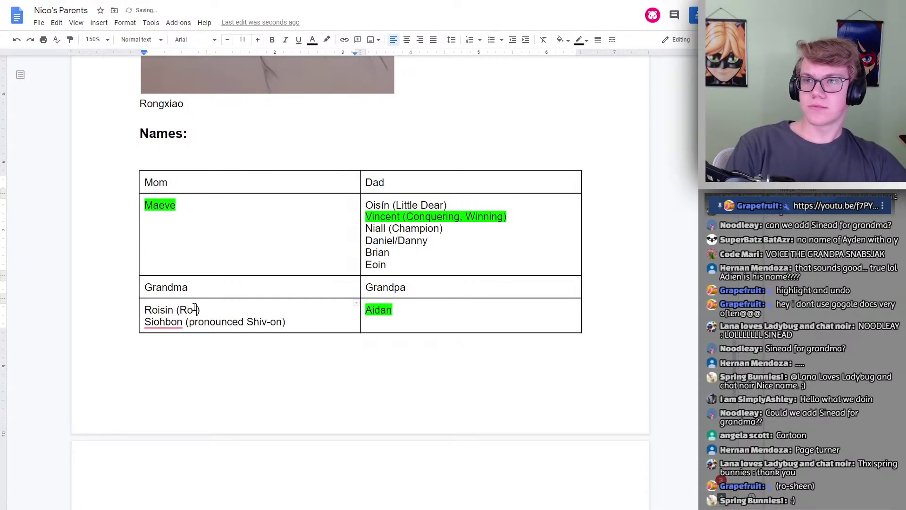
{"action": "left_click", "coordinate": [252, 305]}
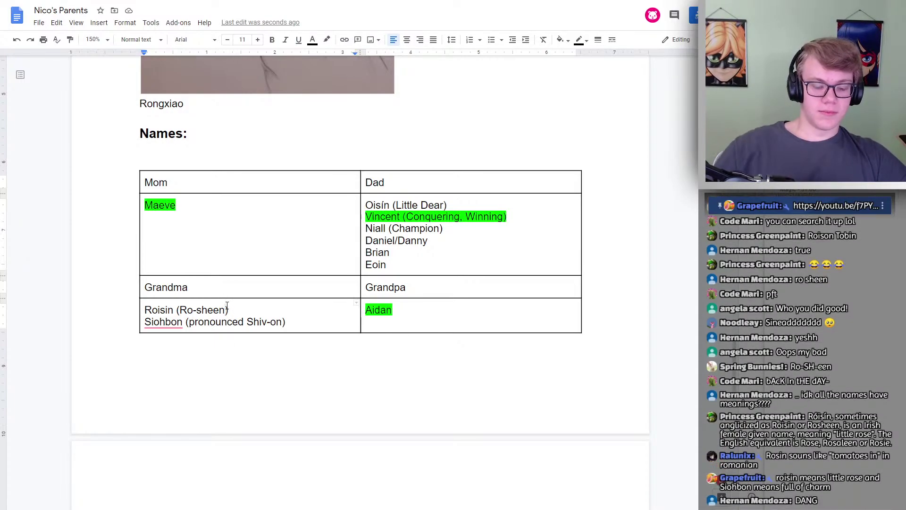
{"action": "type", "text": "Little Rose"}
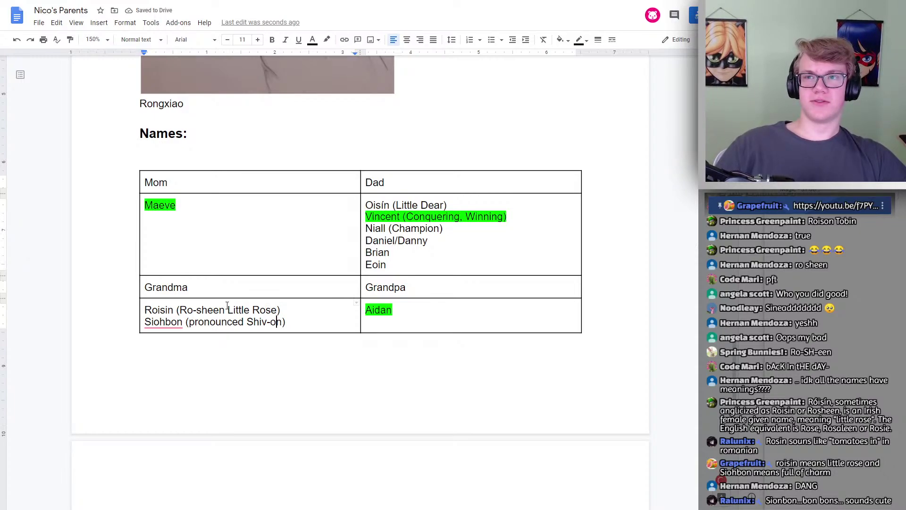
Add the meaning "Full of charm" to Siohbon's parentheses and remove the word "pronounced" from them
{"action": "type", "text": "Full "}
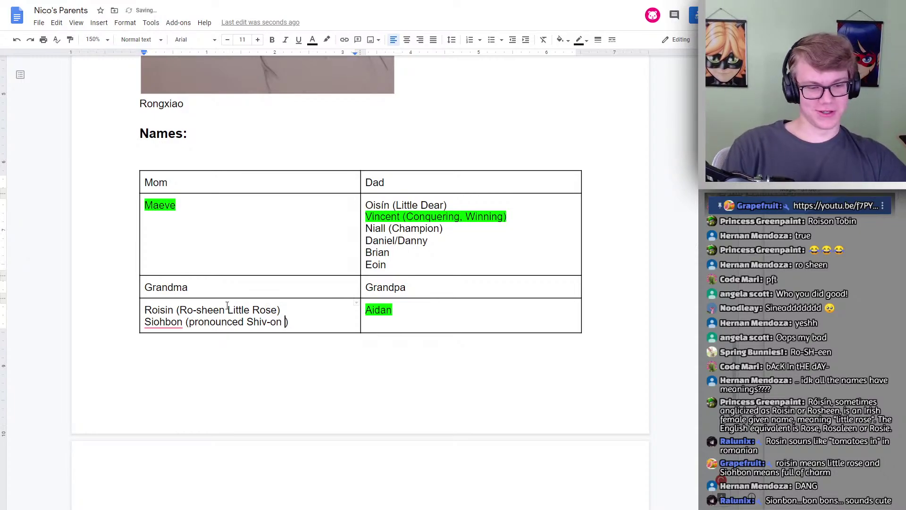
{"action": "type", "text": "of charm"}
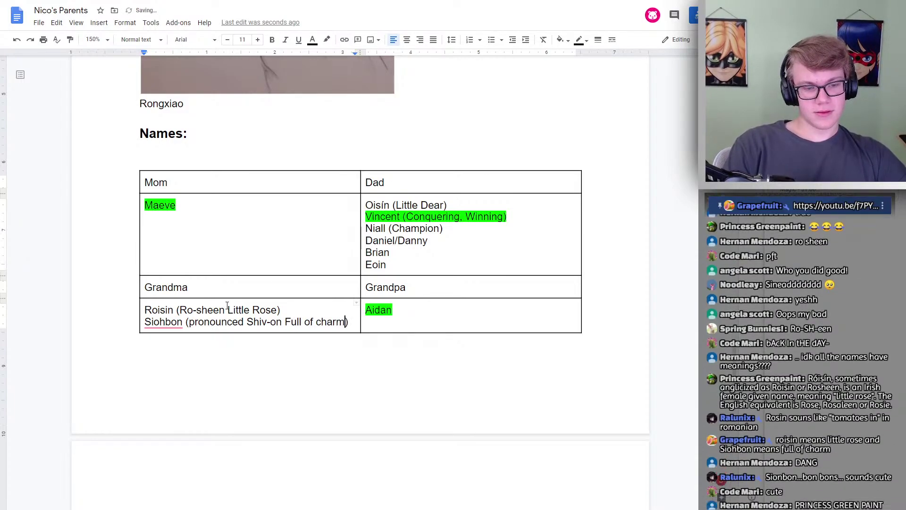
{"action": "left_click_drag", "start_coordinate": [245, 323], "coordinate": [191, 323]}
{"action": "left_click", "coordinate": [188, 323]}
{"action": "left_click_drag", "start_coordinate": [246, 323], "coordinate": [189, 323]}
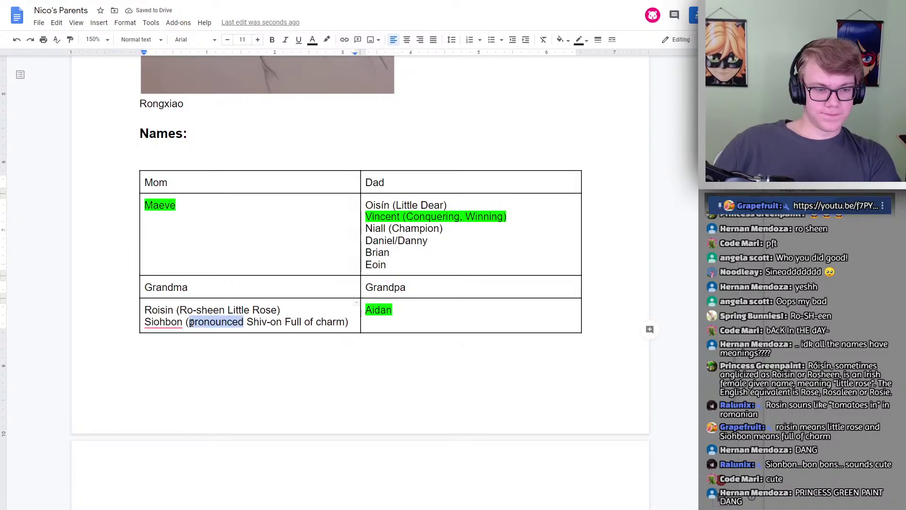
{"action": "key", "text": "BackSpace"}
{"action": "key", "text": "Delete"}
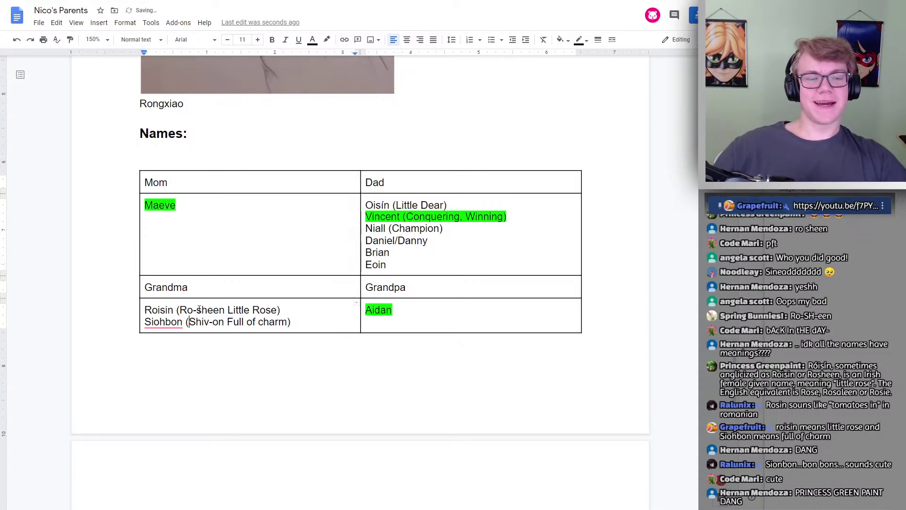
Weigh the Grandma names Roisin and Siohbon against the pencil drawing of the elderly woman above the Names table
{"action": "scroll", "coordinate": [199, 310], "scroll_direction": "up", "scroll_amount": 8}
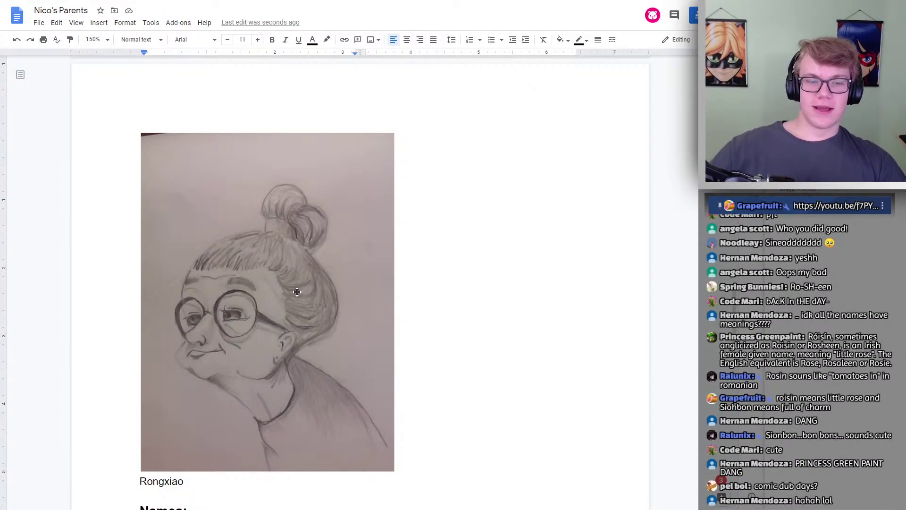
{"action": "scroll", "coordinate": [302, 283], "scroll_direction": "down", "scroll_amount": 9}
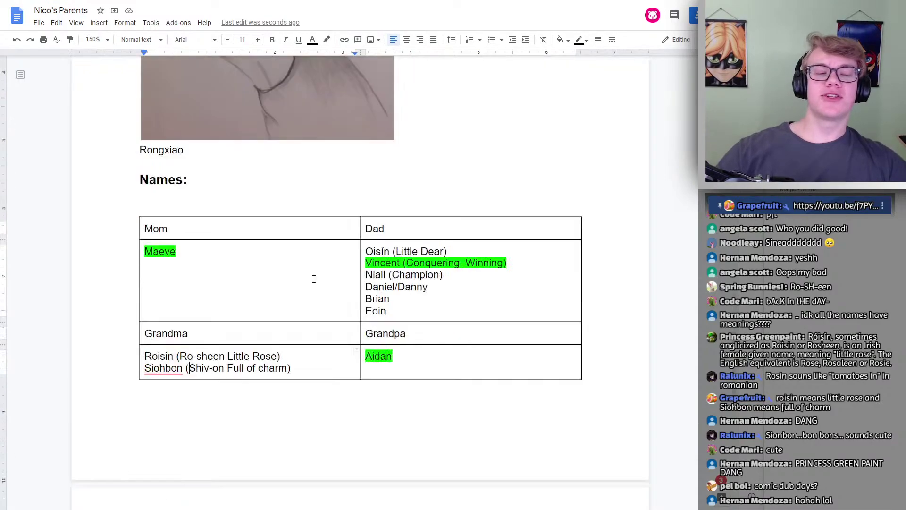
{"action": "scroll", "coordinate": [327, 271], "scroll_direction": "up", "scroll_amount": 5}
{"action": "scroll", "coordinate": [327, 271], "scroll_direction": "up", "scroll_amount": 4}
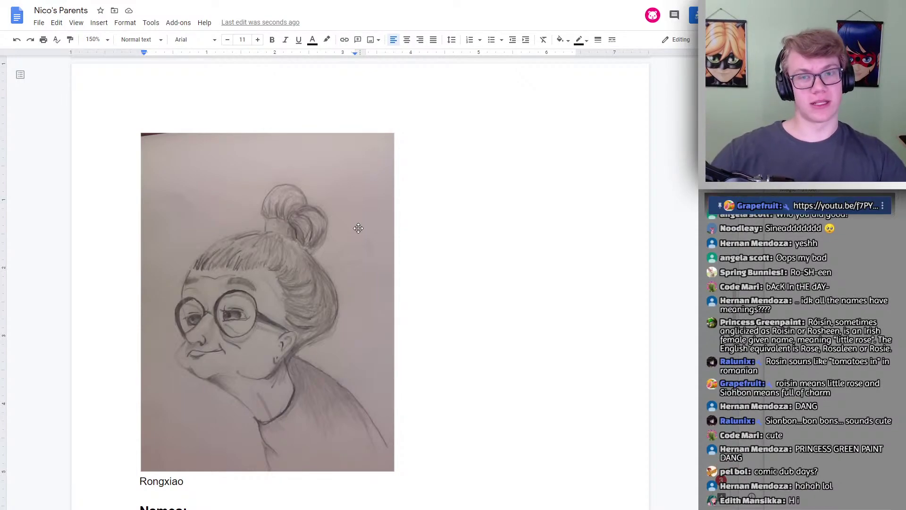
{"action": "scroll", "coordinate": [358, 227], "scroll_direction": "down", "scroll_amount": 15}
{"action": "scroll", "coordinate": [403, 207], "scroll_direction": "up", "scroll_amount": 15}
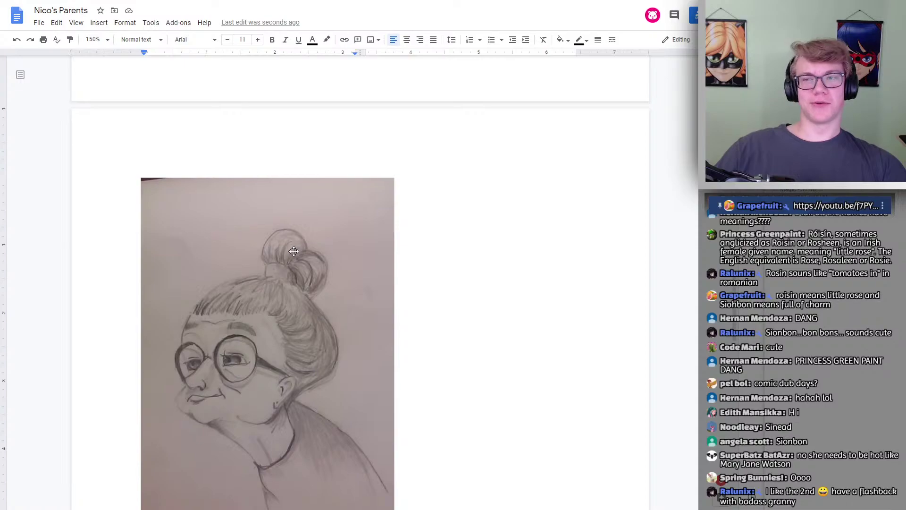
{"action": "scroll", "coordinate": [283, 226], "scroll_direction": "up", "scroll_amount": 15}
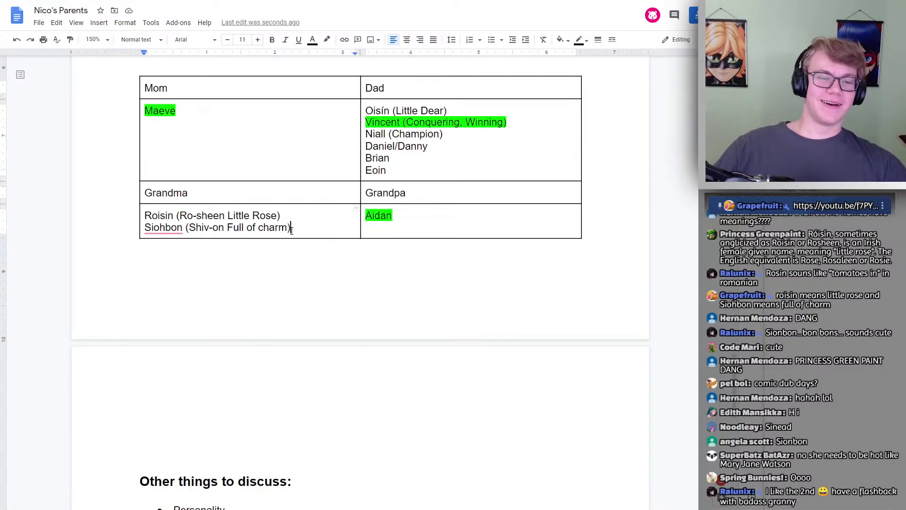
{"action": "scroll", "coordinate": [299, 223], "scroll_direction": "up", "scroll_amount": 9}
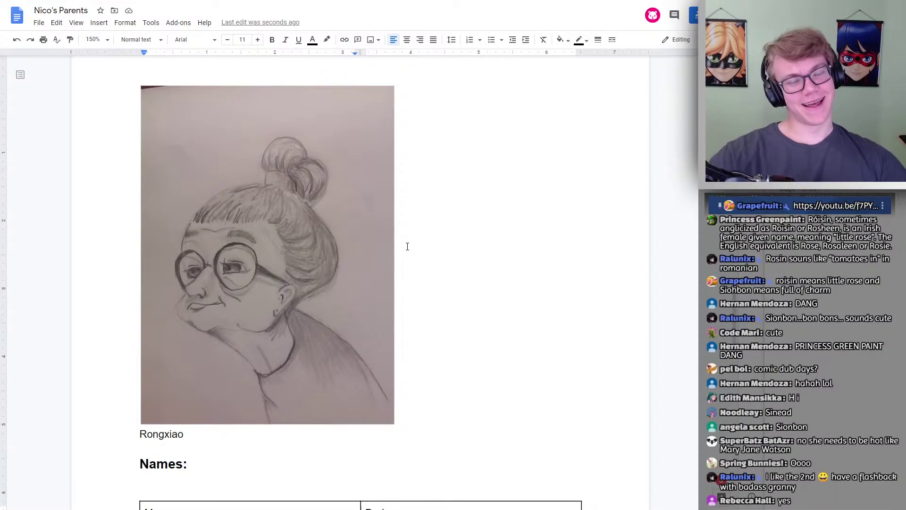
{"action": "scroll", "coordinate": [467, 208], "scroll_direction": "down", "scroll_amount": 10}
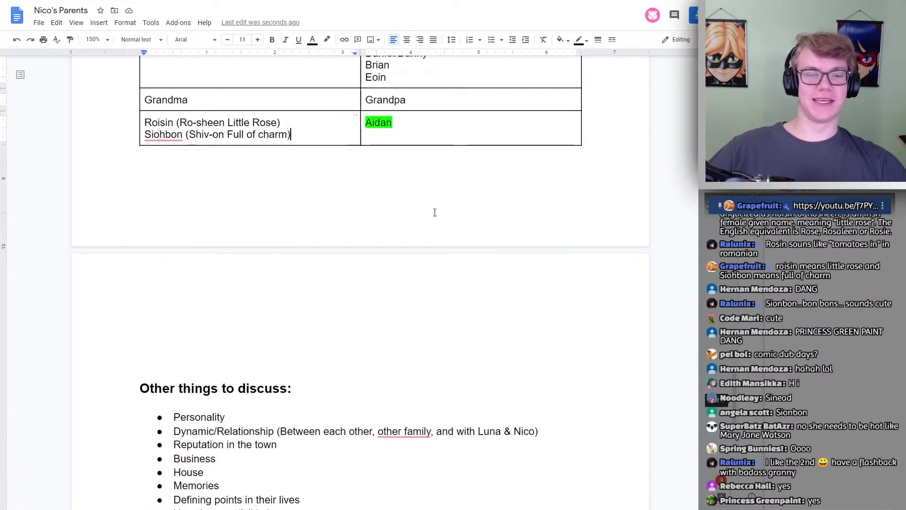
Highlight "Roisin (Ro-sheen Little Rose)" in the Grandma cell in bright green
{"action": "scroll", "coordinate": [438, 213], "scroll_direction": "up", "scroll_amount": 2}
{"action": "left_click", "coordinate": [399, 216]}
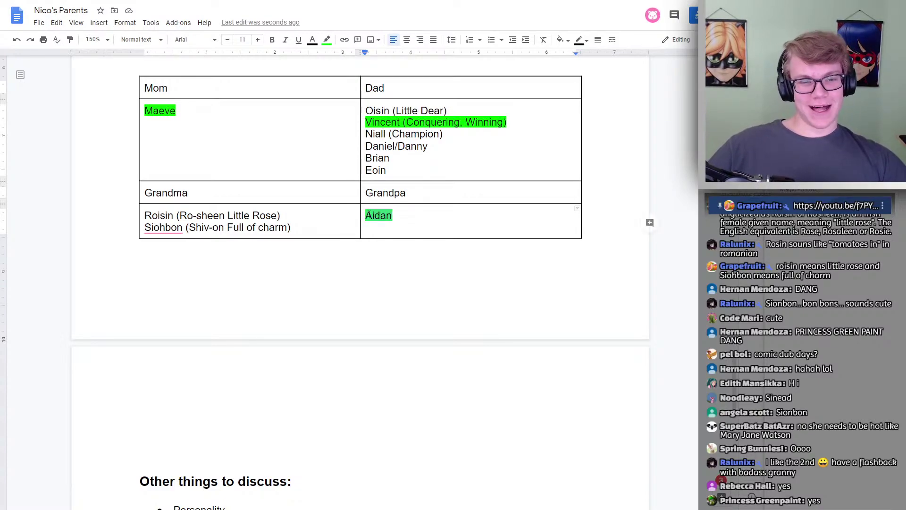
{"action": "left_click", "coordinate": [420, 209]}
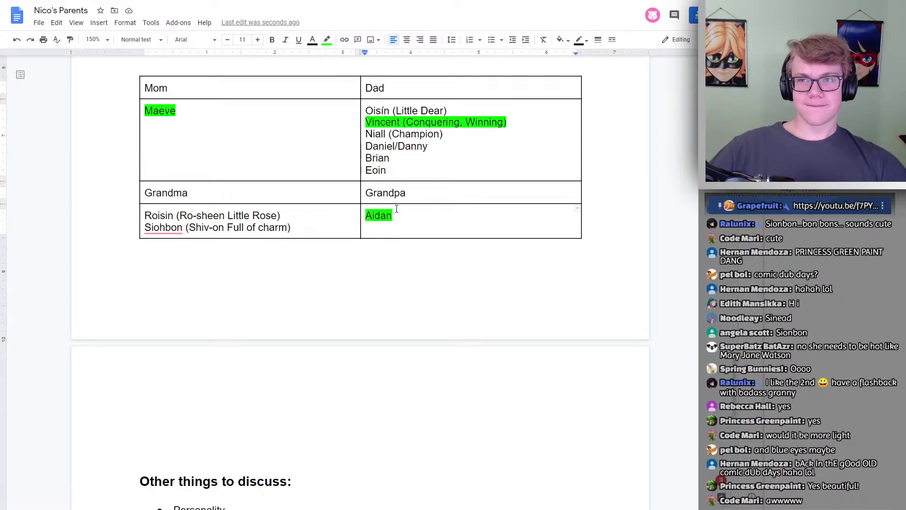
{"action": "left_click_drag", "start_coordinate": [284, 215], "coordinate": [149, 219]}
{"action": "left_click", "coordinate": [326, 40]}
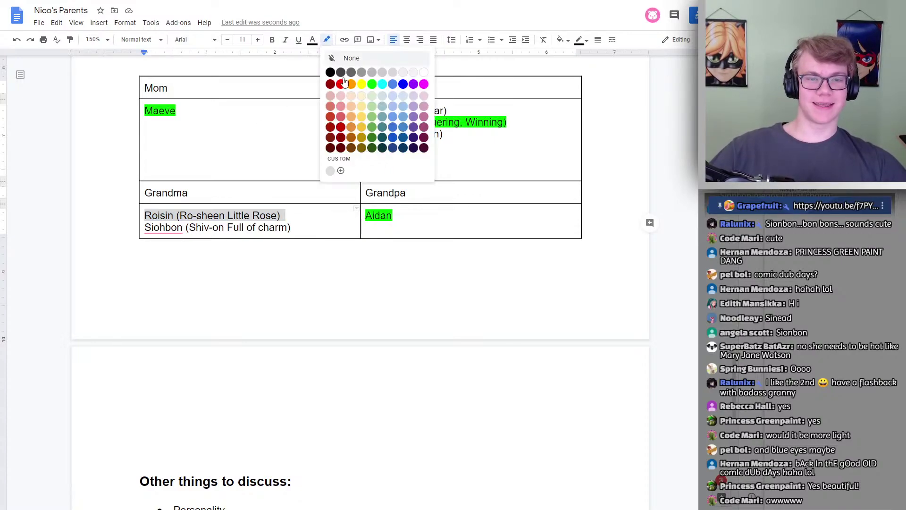
{"action": "left_click", "coordinate": [371, 84]}
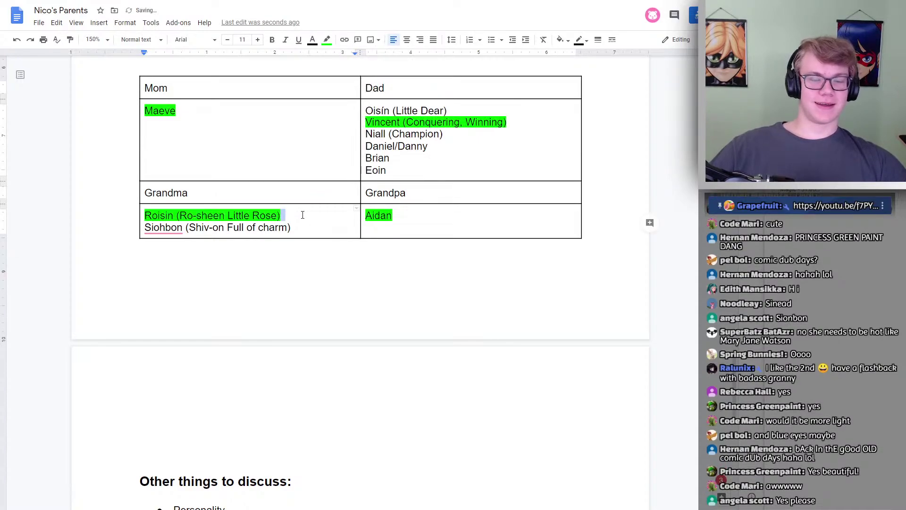
Examine the pencil drawing of the elderly woman alongside the highlighted Grandma and Grandpa names in the Names table
{"action": "scroll", "coordinate": [303, 214], "scroll_direction": "up", "scroll_amount": 4}
{"action": "scroll", "coordinate": [302, 214], "scroll_direction": "up", "scroll_amount": 6}
{"action": "scroll", "coordinate": [480, 215], "scroll_direction": "down", "scroll_amount": 1}
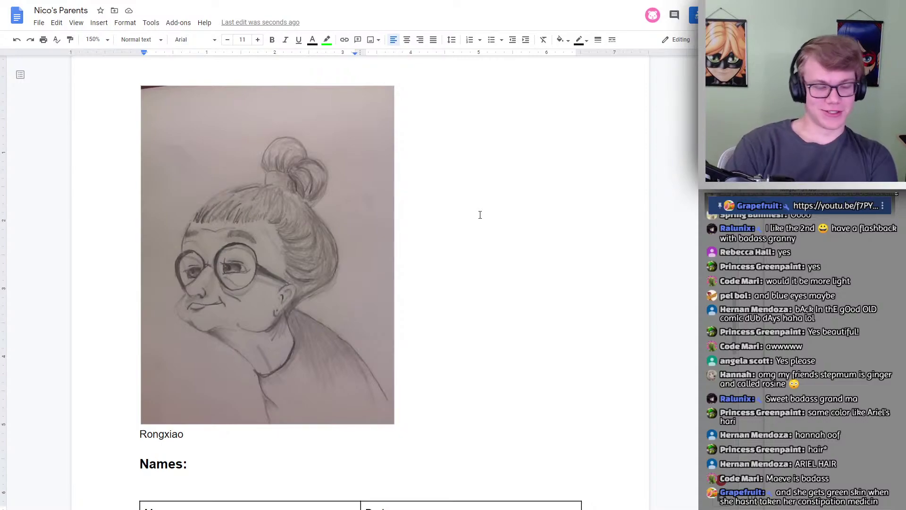
{"action": "scroll", "coordinate": [473, 184], "scroll_direction": "down", "scroll_amount": 5}
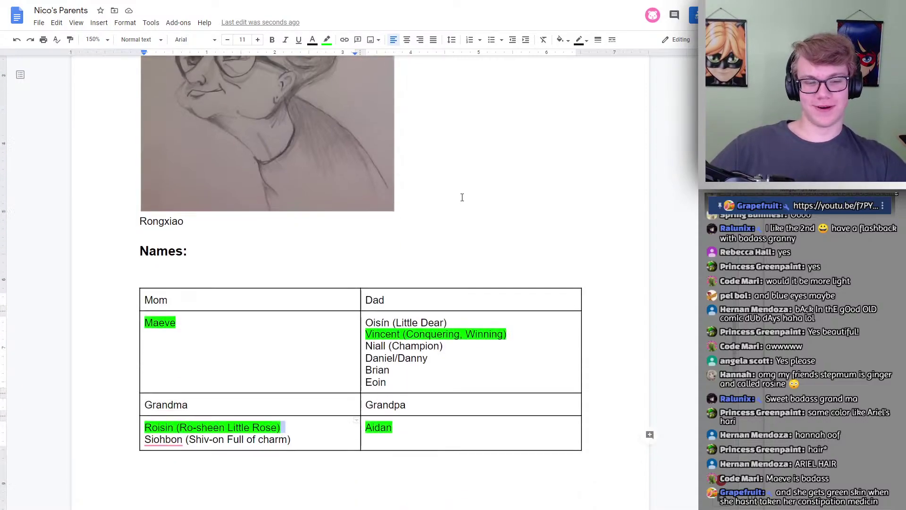
{"action": "scroll", "coordinate": [449, 209], "scroll_direction": "up", "scroll_amount": 4}
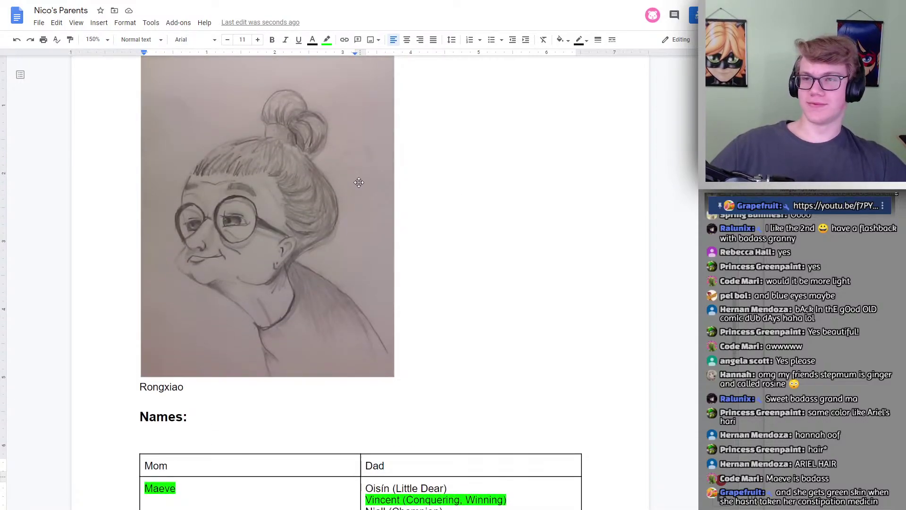
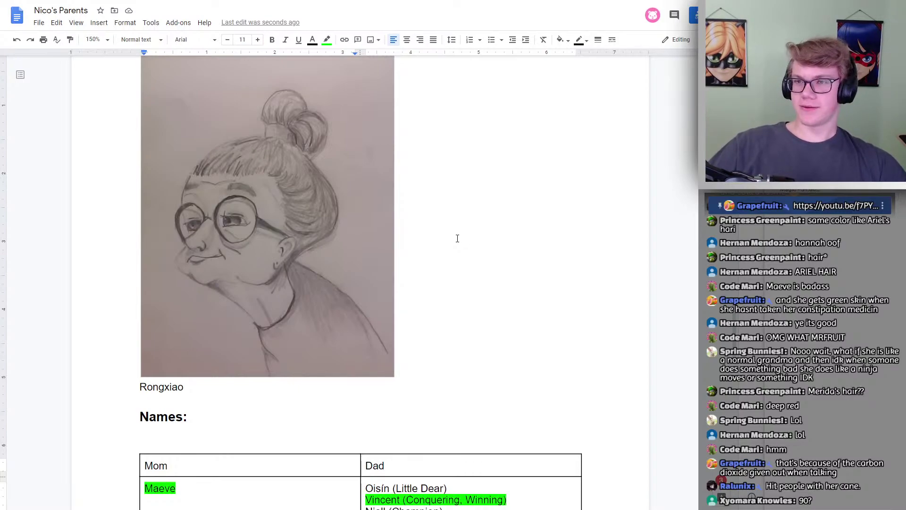
{"action": "scroll", "coordinate": [457, 238], "scroll_direction": "down", "scroll_amount": 7}
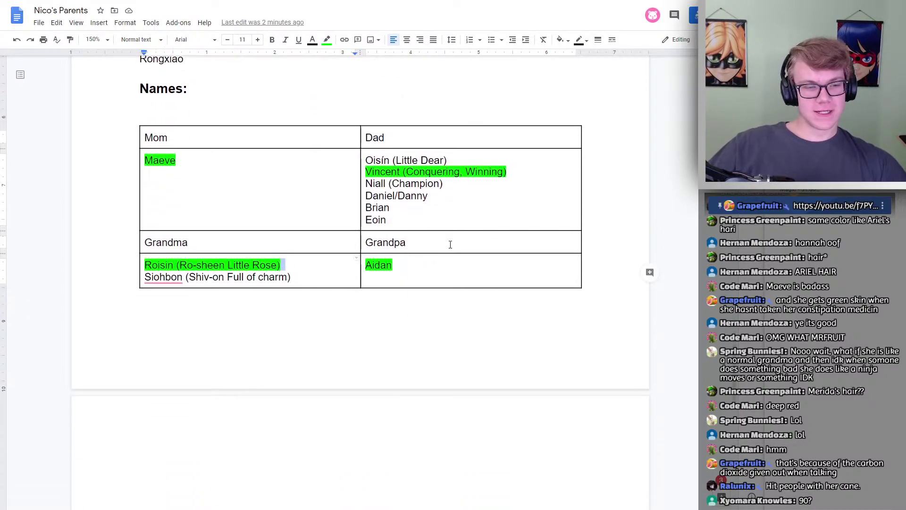
{"action": "left_click", "coordinate": [406, 263]}
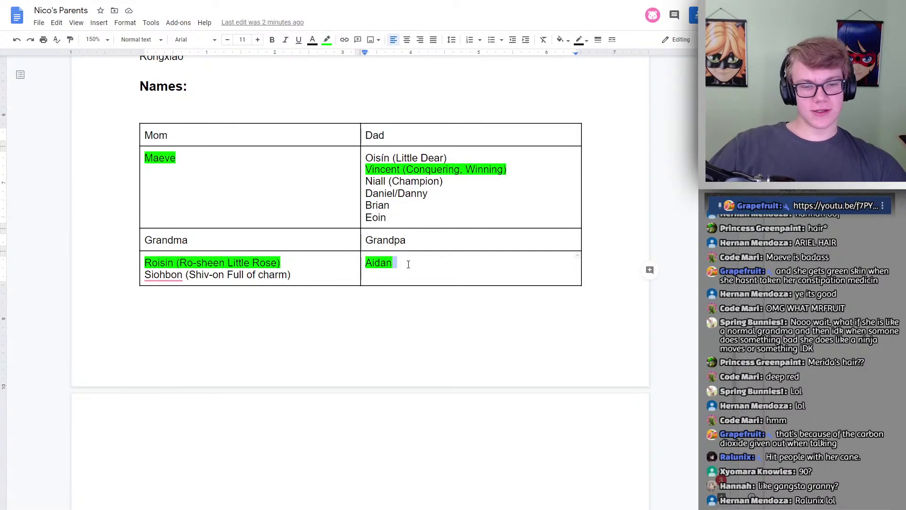
{"action": "left_click", "coordinate": [424, 243]}
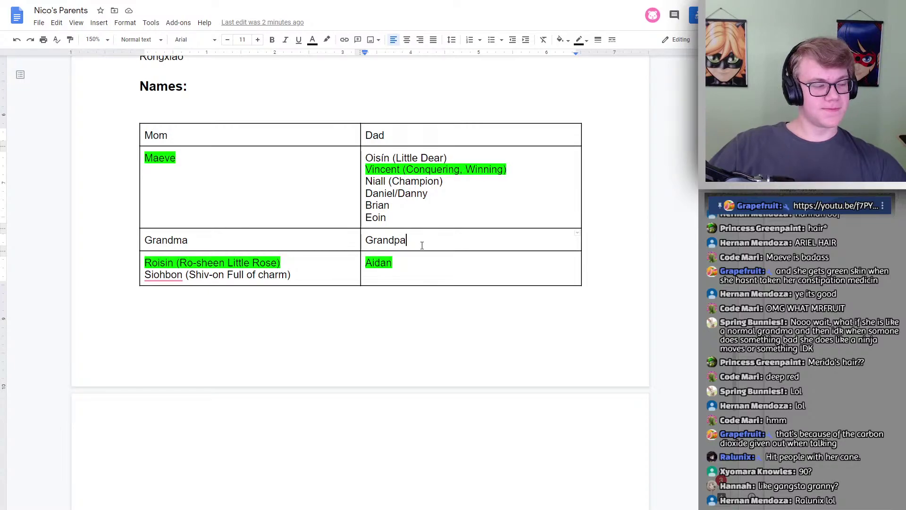
{"action": "double_click", "coordinate": [407, 261]}
{"action": "double_click", "coordinate": [423, 242]}
{"action": "scroll", "coordinate": [423, 242], "scroll_direction": "up", "scroll_amount": 5}
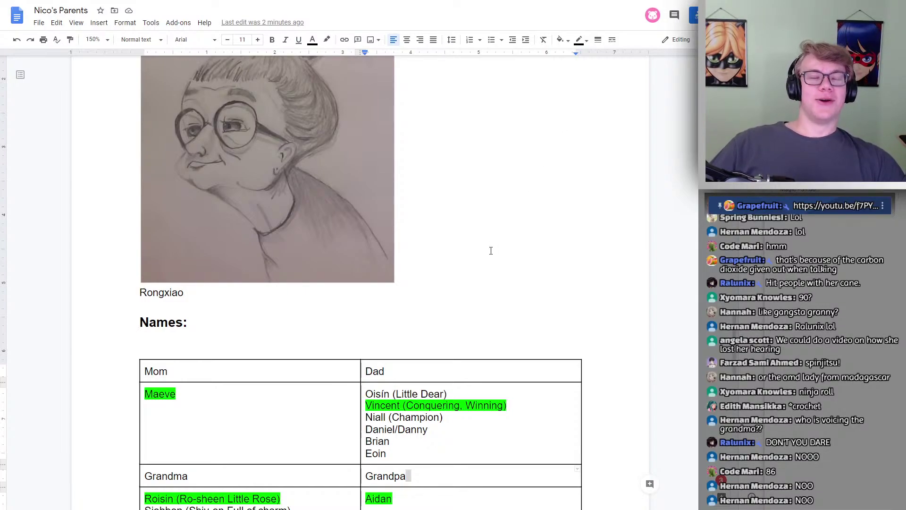
{"action": "left_click", "coordinate": [459, 430]}
{"action": "left_click", "coordinate": [415, 441]}
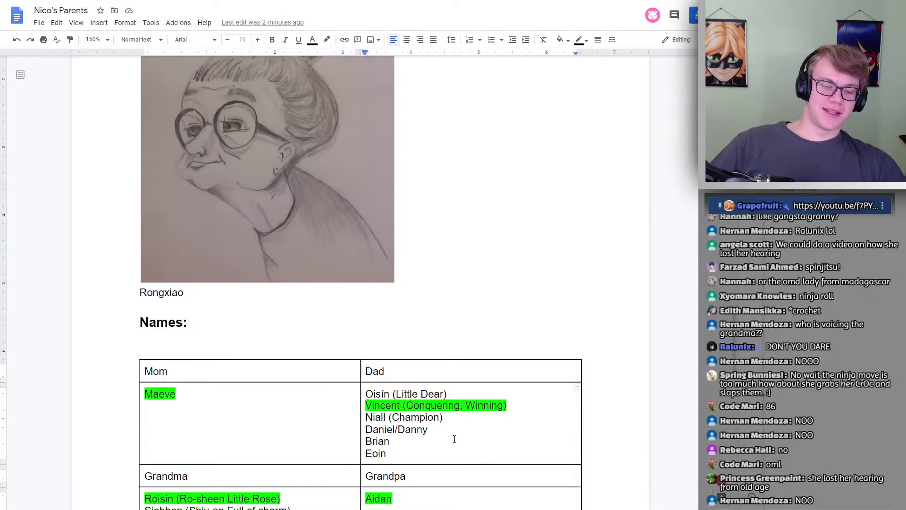
{"action": "scroll", "coordinate": [451, 439], "scroll_direction": "up", "scroll_amount": 3}
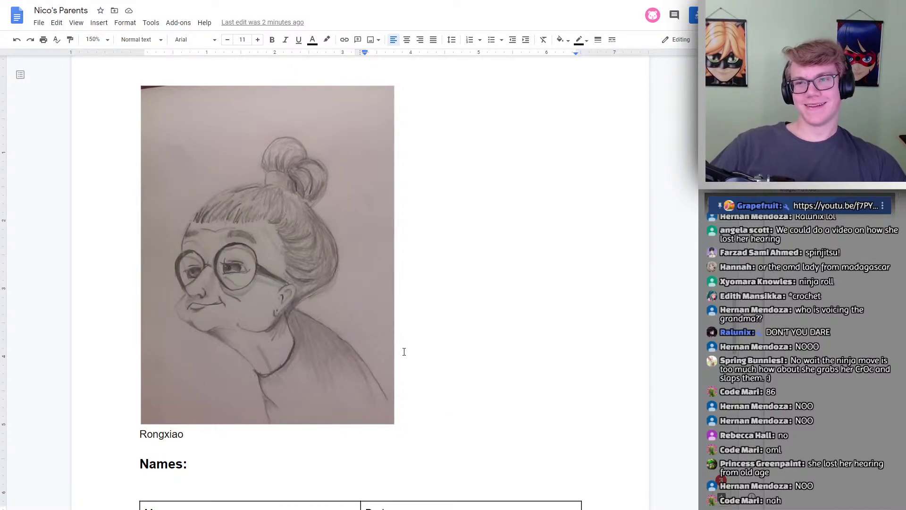
{"action": "scroll", "coordinate": [406, 361], "scroll_direction": "down", "scroll_amount": 5}
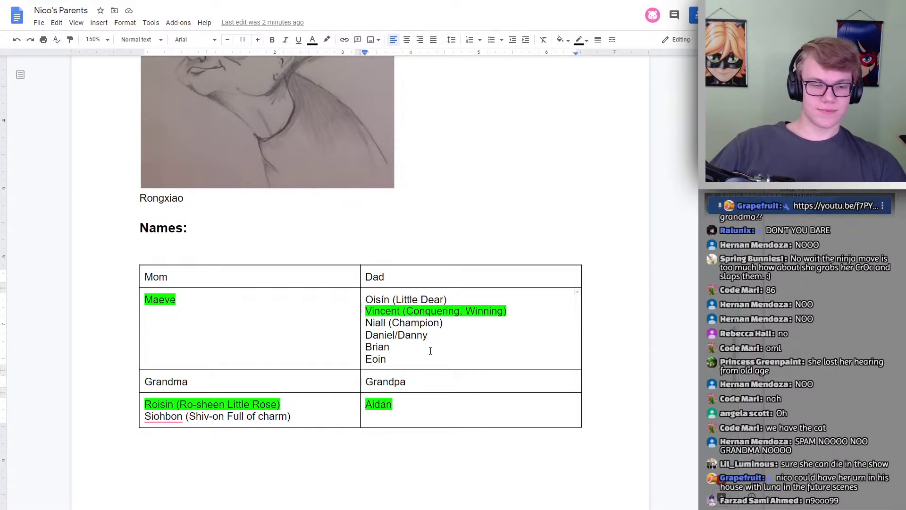
{"action": "scroll", "coordinate": [430, 332], "scroll_direction": "up", "scroll_amount": 5}
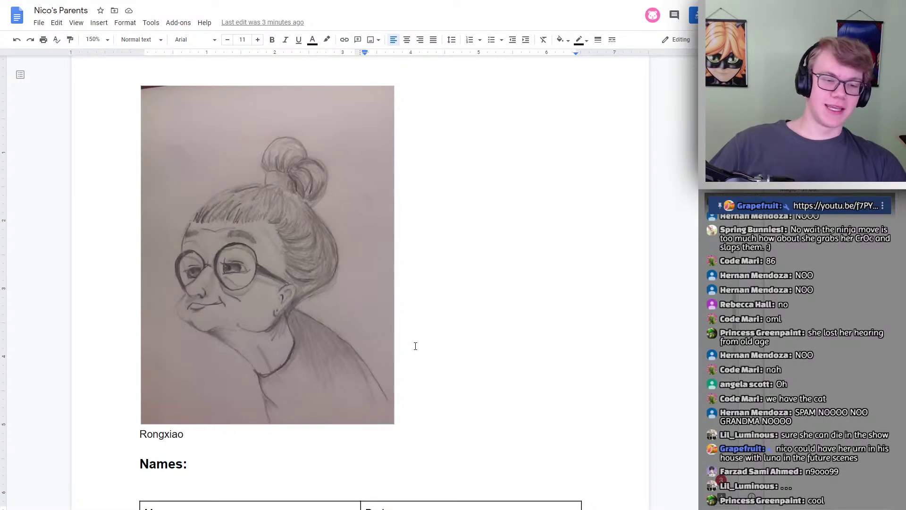
{"action": "scroll", "coordinate": [415, 356], "scroll_direction": "down", "scroll_amount": 5}
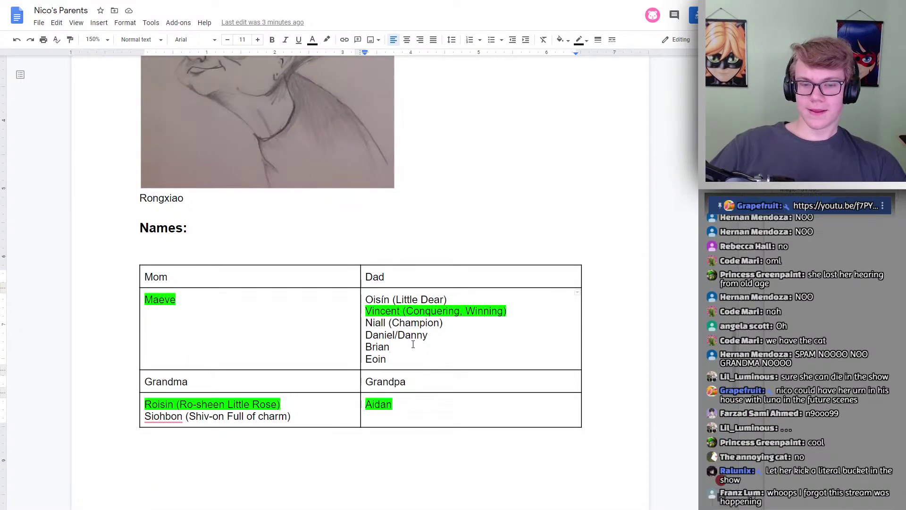
{"action": "scroll", "coordinate": [411, 344], "scroll_direction": "down", "scroll_amount": 2}
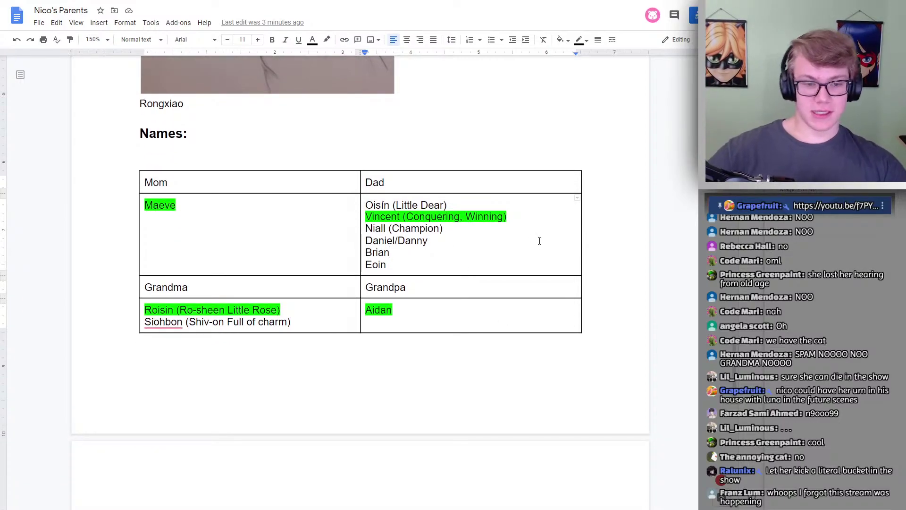
Review the submitted parent designs, from the coloured couple under Designs through the pencil sketches, and return to the Names table
{"action": "scroll", "coordinate": [526, 227], "scroll_direction": "up", "scroll_amount": 15}
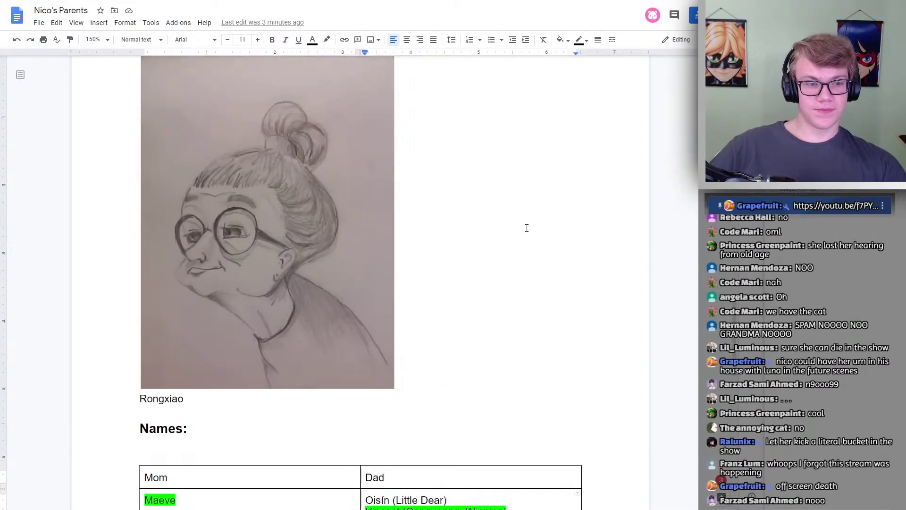
{"action": "scroll", "coordinate": [540, 234], "scroll_direction": "up", "scroll_amount": 15}
{"action": "scroll", "coordinate": [164, 129], "scroll_direction": "down", "scroll_amount": 2}
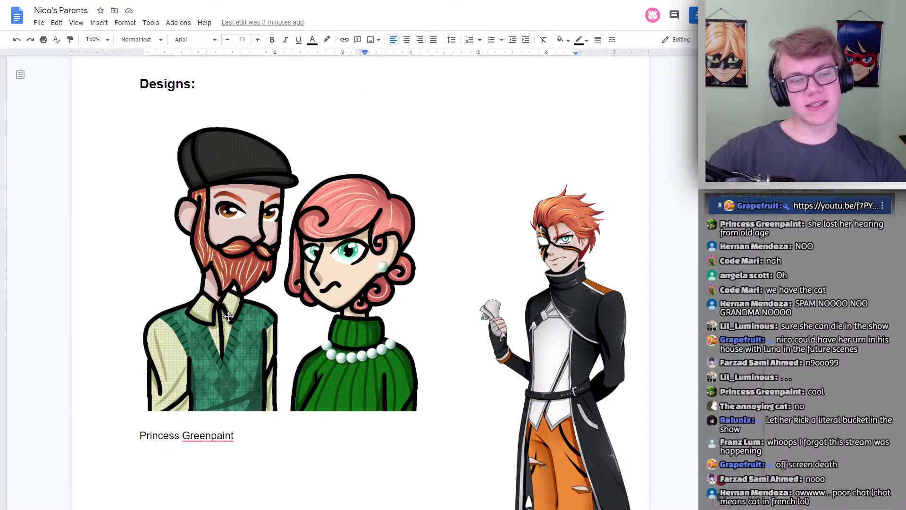
{"action": "scroll", "coordinate": [335, 263], "scroll_direction": "down", "scroll_amount": 15}
{"action": "scroll", "coordinate": [506, 296], "scroll_direction": "down", "scroll_amount": 10}
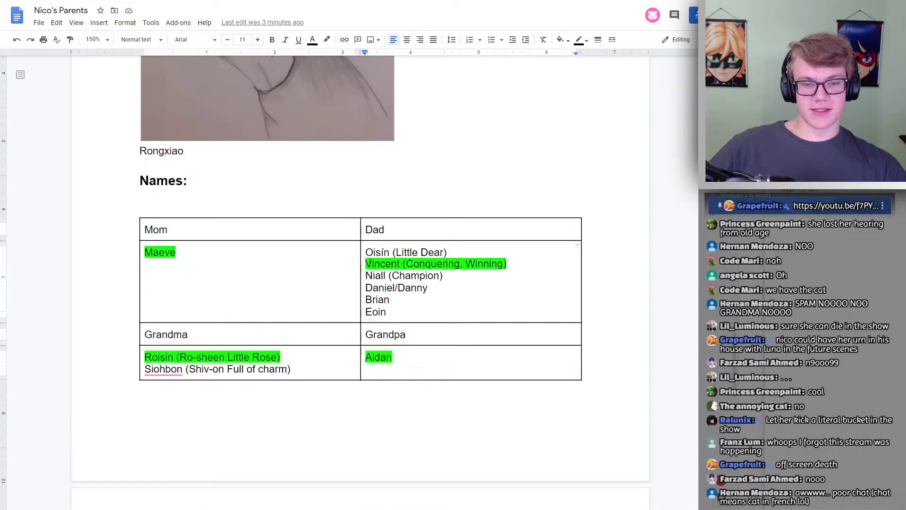
{"action": "scroll", "coordinate": [500, 264], "scroll_direction": "up", "scroll_amount": 20}
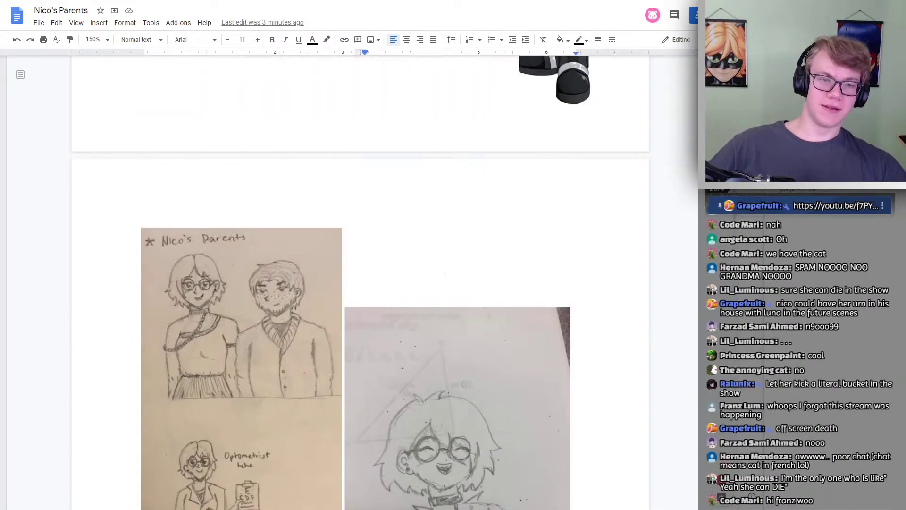
{"action": "scroll", "coordinate": [448, 254], "scroll_direction": "down", "scroll_amount": 5}
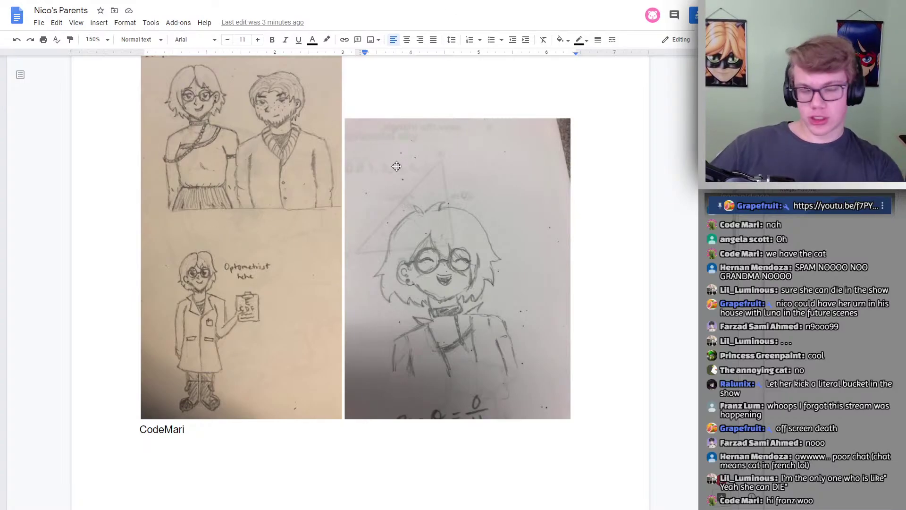
{"action": "scroll", "coordinate": [396, 164], "scroll_direction": "up", "scroll_amount": 15}
{"action": "scroll", "coordinate": [348, 217], "scroll_direction": "down", "scroll_amount": 3}
{"action": "scroll", "coordinate": [217, 266], "scroll_direction": "up", "scroll_amount": 3}
{"action": "scroll", "coordinate": [217, 266], "scroll_direction": "down", "scroll_amount": 15}
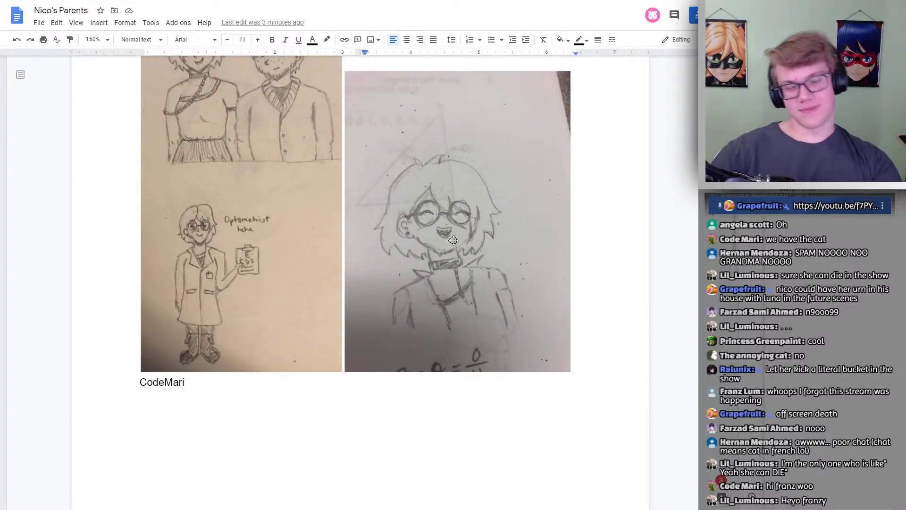
{"action": "scroll", "coordinate": [453, 240], "scroll_direction": "down", "scroll_amount": 15}
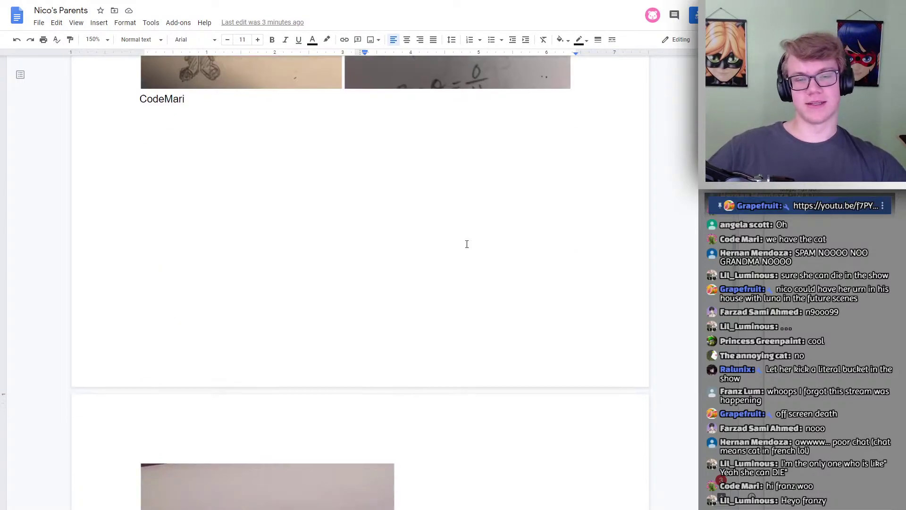
{"action": "scroll", "coordinate": [474, 232], "scroll_direction": "down", "scroll_amount": 5}
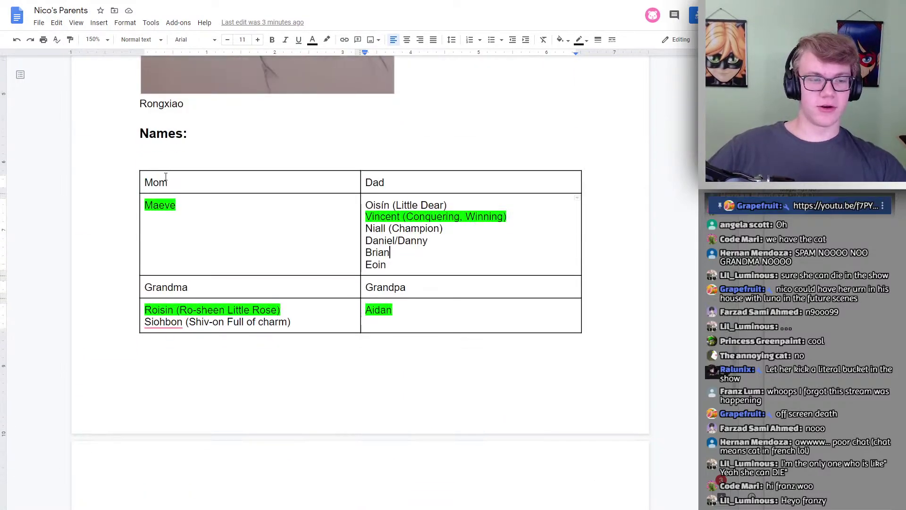
Go over the highlighted names Maeve and Aidan together with the elderly woman's drawing
{"action": "left_click", "coordinate": [187, 205]}
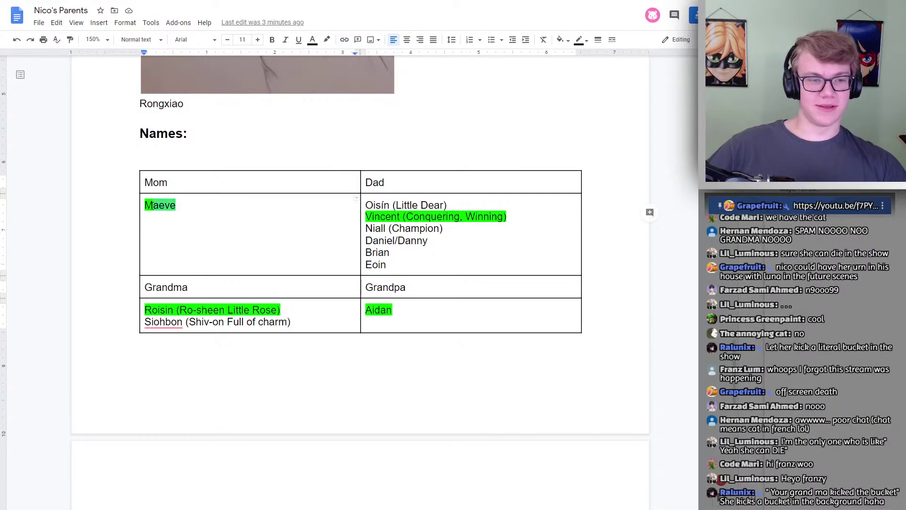
{"action": "left_click", "coordinate": [189, 208]}
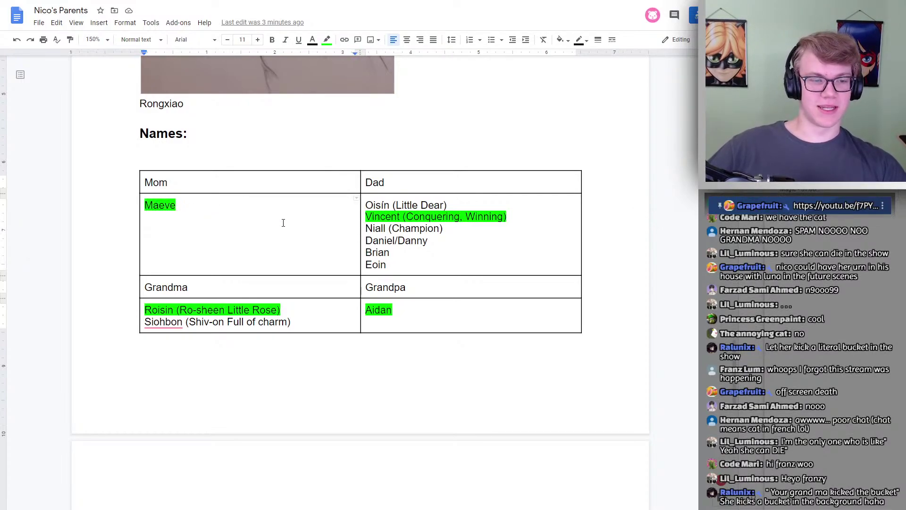
{"action": "scroll", "coordinate": [283, 222], "scroll_direction": "up", "scroll_amount": 6}
{"action": "scroll", "coordinate": [314, 151], "scroll_direction": "down", "scroll_amount": 4}
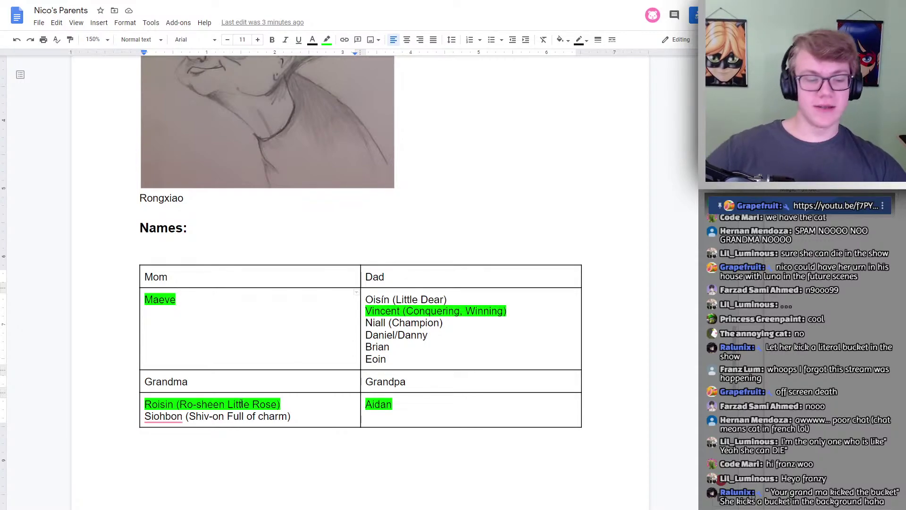
{"action": "scroll", "coordinate": [301, 315], "scroll_direction": "up", "scroll_amount": 5}
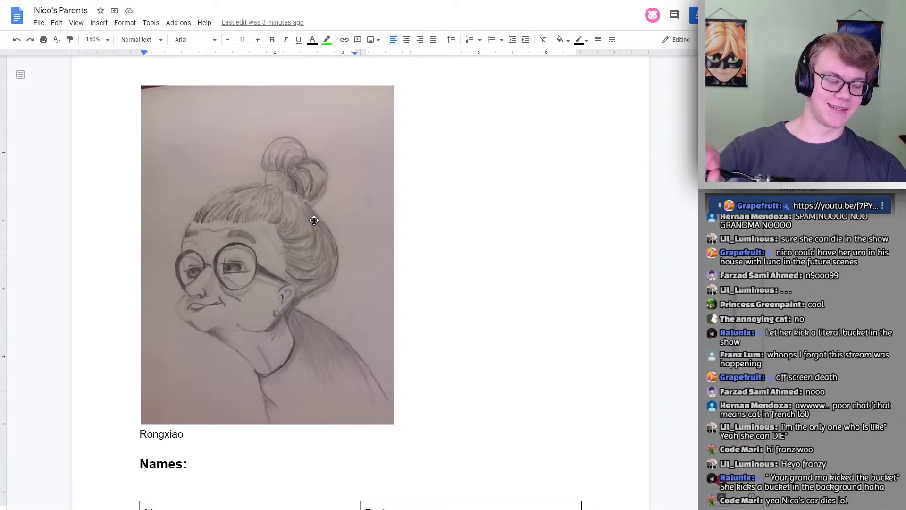
{"action": "scroll", "coordinate": [314, 220], "scroll_direction": "down", "scroll_amount": 6}
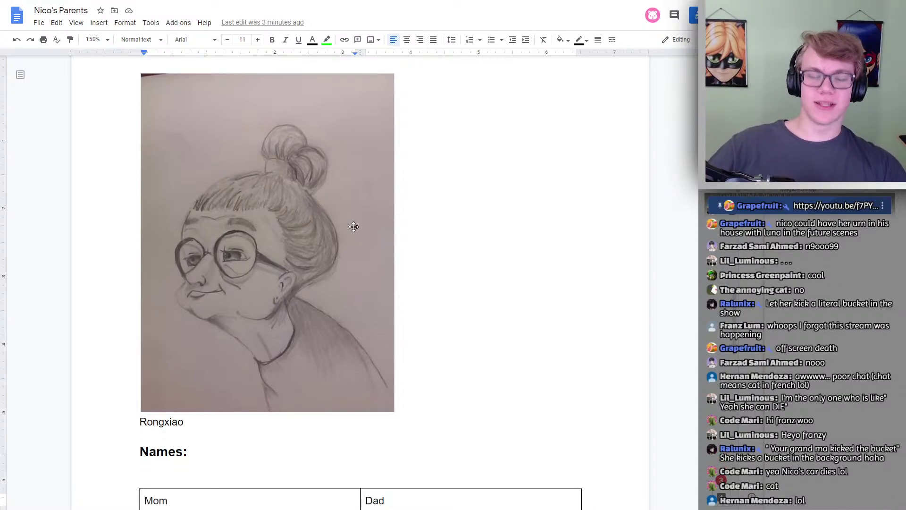
{"action": "left_click", "coordinate": [406, 335]}
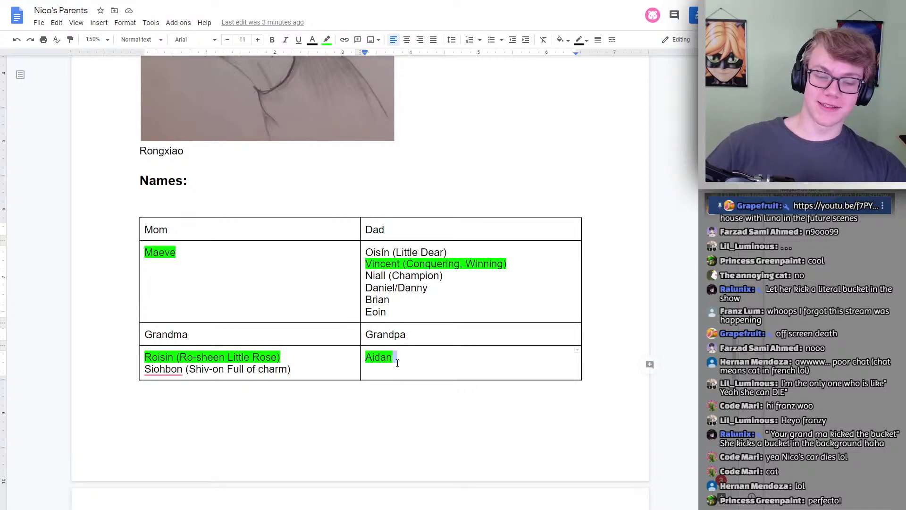
{"action": "mouse_move", "coordinate": [400, 358]}
{"action": "left_mouse_down"}
{"action": "mouse_move", "coordinate": [358, 363]}
{"action": "mouse_move", "coordinate": [402, 357]}
{"action": "left_mouse_up"}
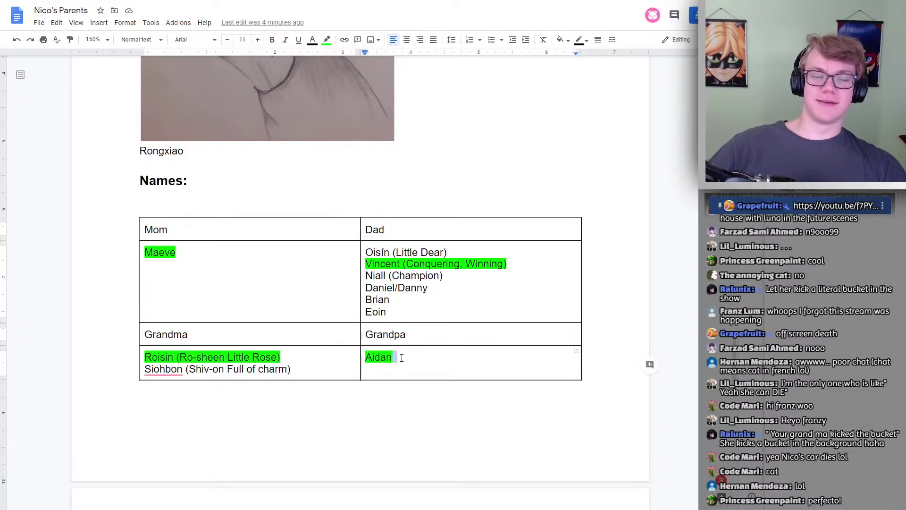
{"action": "left_click", "coordinate": [410, 360]}
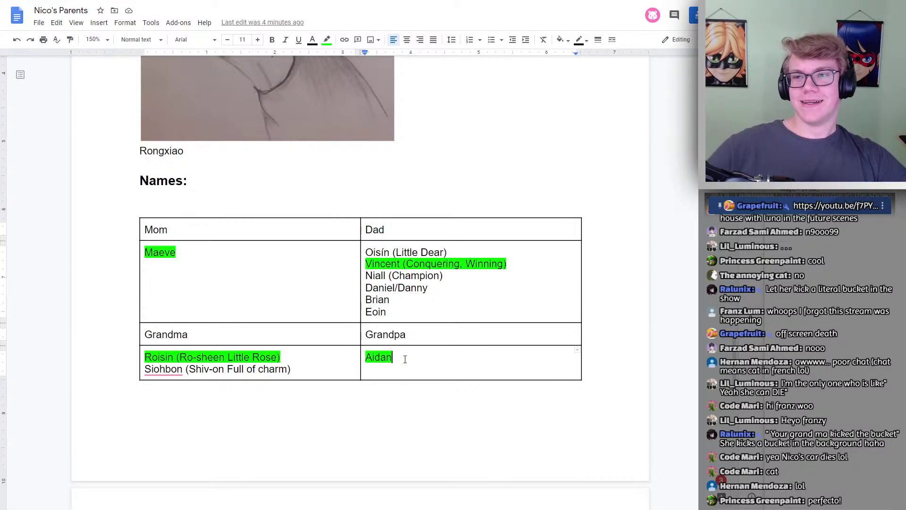
Try the pronunciation "(Mayve)" beside Maeve in the Mom cell of the Names table
{"action": "left_click", "coordinate": [221, 251]}
{"action": "type", "text": "("}
{"action": "type", "text": "May)"}
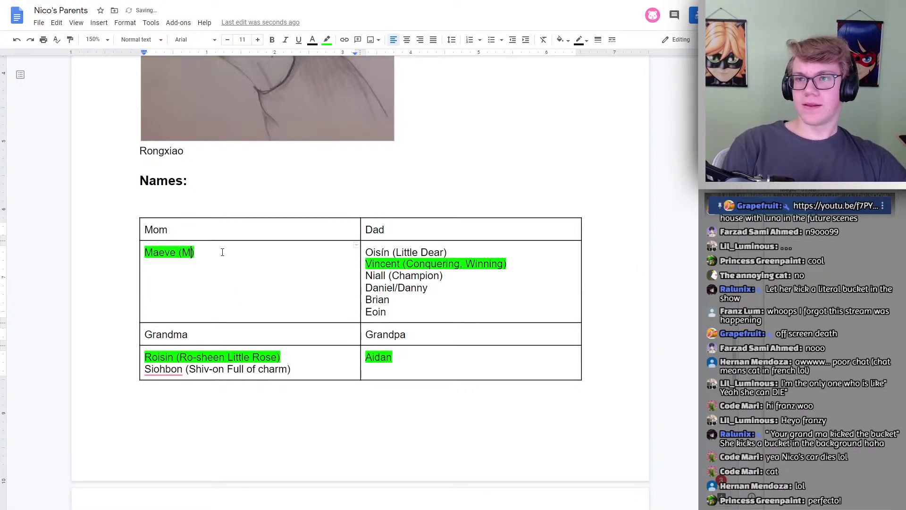
{"action": "type", "text": "ve"}
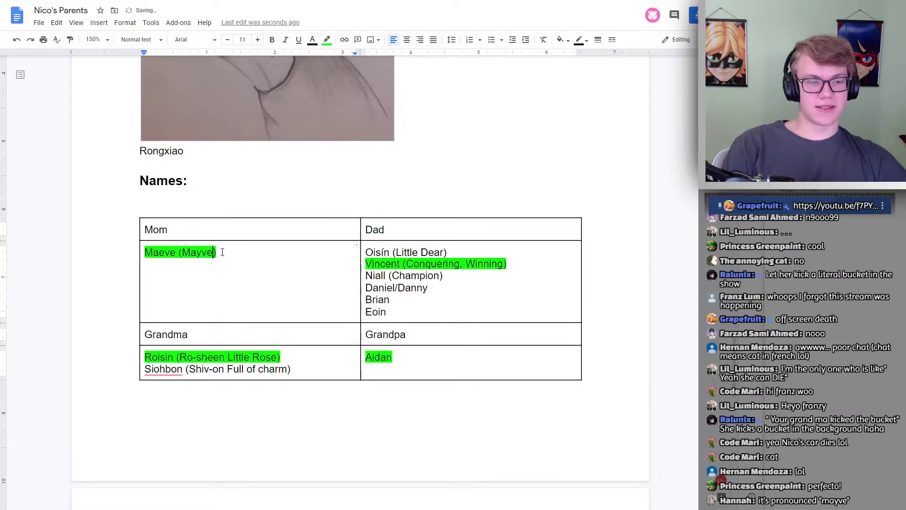
{"action": "key", "text": "BackSpace"}
{"action": "key", "text": "BackSpace"}
{"action": "key", "text": "BackSpace"}
{"action": "key", "text": "BackSpace"}
{"action": "key", "text": "BackSpace"}
{"action": "key", "text": "BackSpace"}
{"action": "key", "text": "BackSpace"}
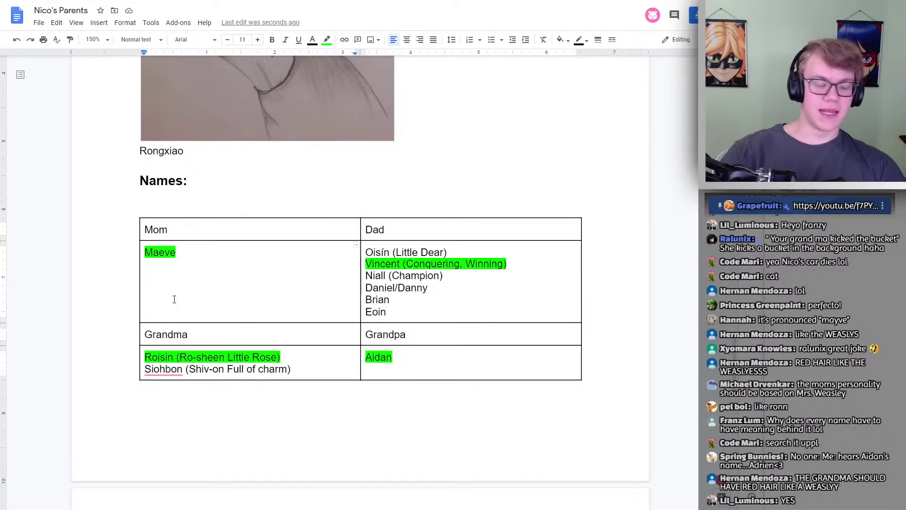
Compare the elderly woman's drawing and the pencil sketches of Nico's parents with the highlighted names in the Names table
{"action": "scroll", "coordinate": [176, 298], "scroll_direction": "up", "scroll_amount": 6}
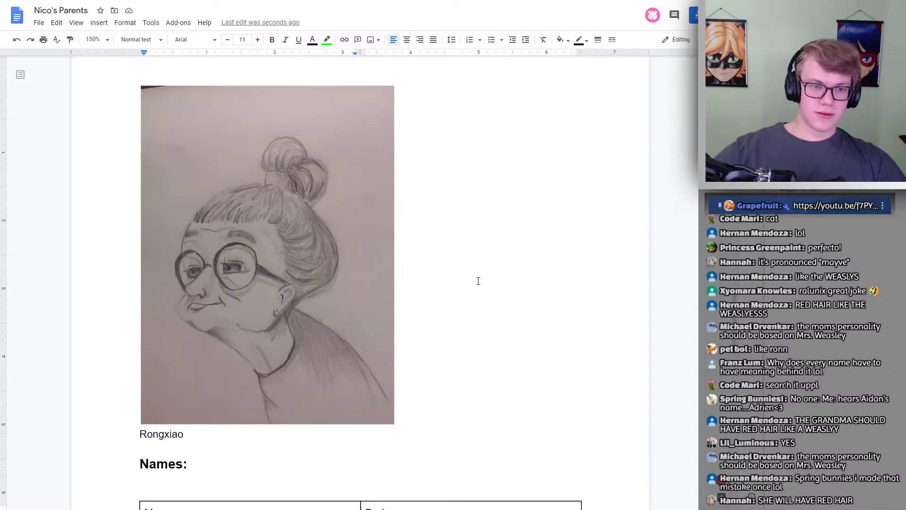
{"action": "scroll", "coordinate": [472, 283], "scroll_direction": "up", "scroll_amount": 5}
{"action": "scroll", "coordinate": [425, 285], "scroll_direction": "down", "scroll_amount": 10}
{"action": "scroll", "coordinate": [179, 236], "scroll_direction": "up", "scroll_amount": 10}
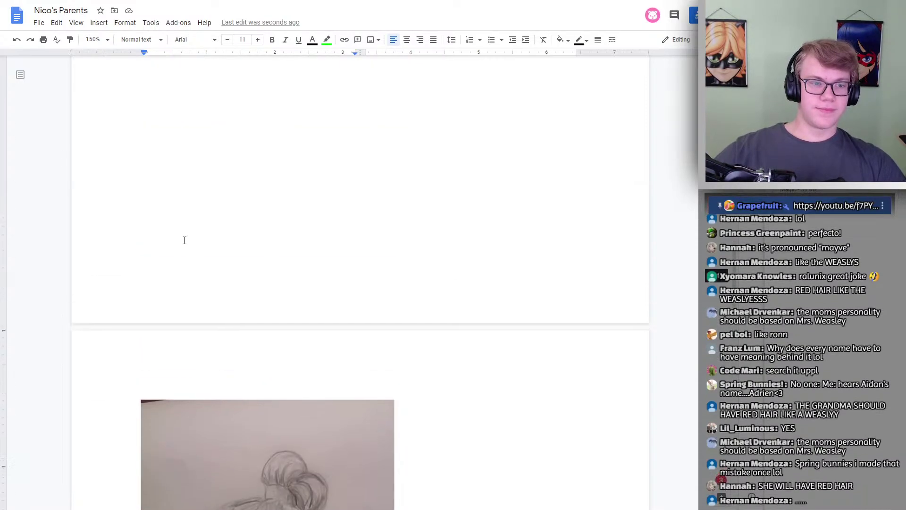
{"action": "scroll", "coordinate": [185, 243], "scroll_direction": "up", "scroll_amount": 8}
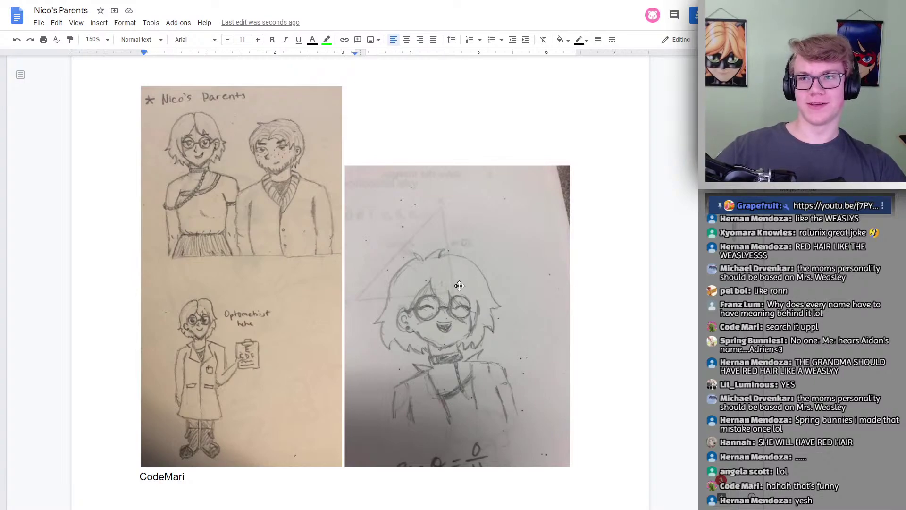
{"action": "scroll", "coordinate": [425, 309], "scroll_direction": "down", "scroll_amount": 15}
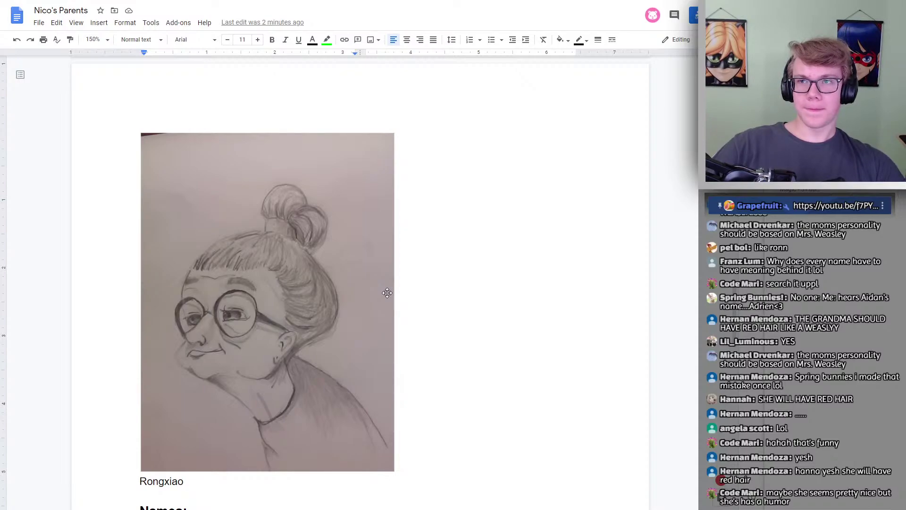
{"action": "scroll", "coordinate": [429, 269], "scroll_direction": "down", "scroll_amount": 8}
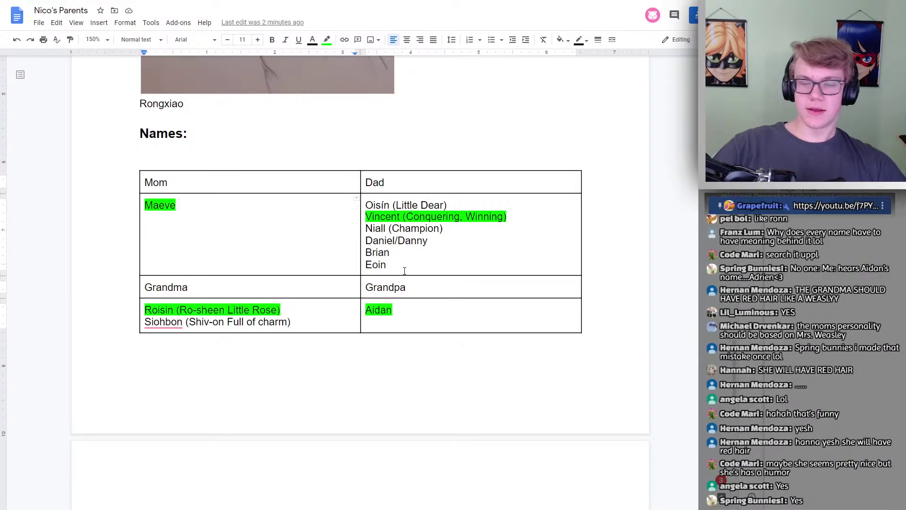
Look over the coloured couple under Designs and move on to the Personality item under "Other things to discuss"
{"action": "scroll", "coordinate": [404, 271], "scroll_direction": "up", "scroll_amount": 20}
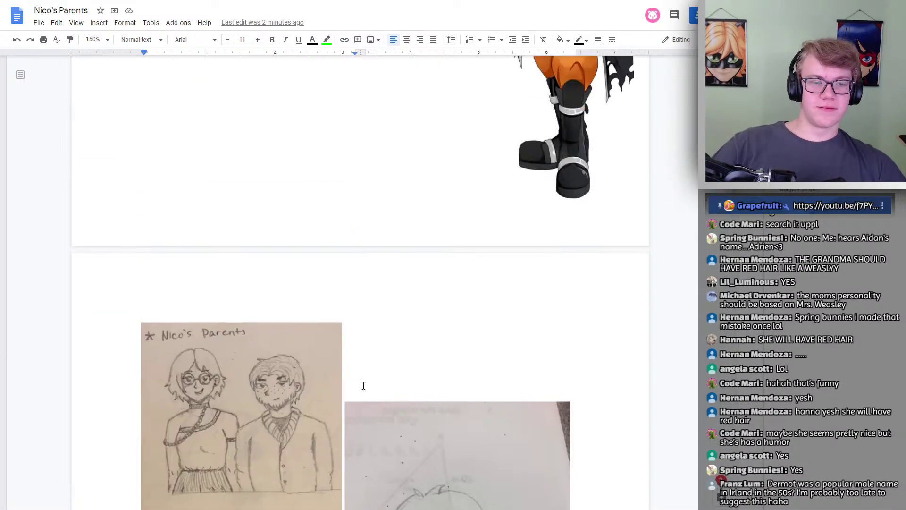
{"action": "scroll", "coordinate": [469, 289], "scroll_direction": "down", "scroll_amount": 5}
{"action": "scroll", "coordinate": [437, 279], "scroll_direction": "up", "scroll_amount": 16}
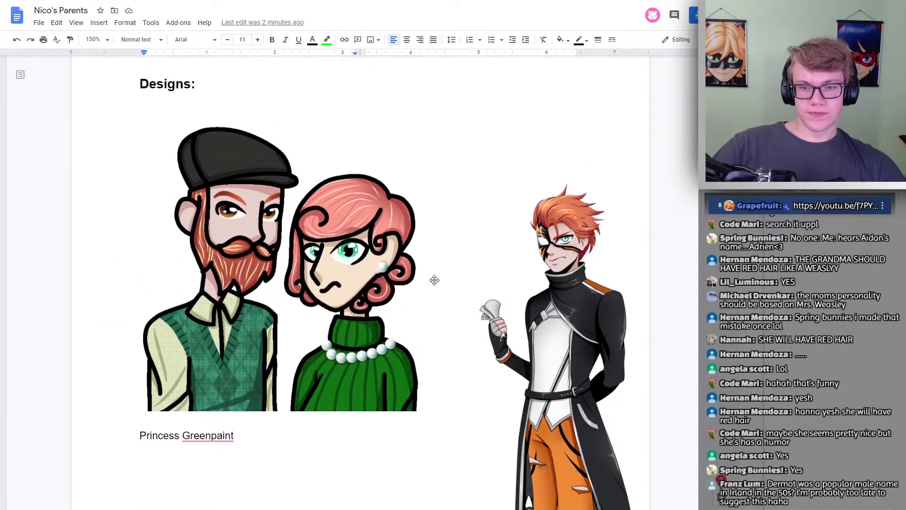
{"action": "scroll", "coordinate": [406, 240], "scroll_direction": "down", "scroll_amount": 20}
{"action": "scroll", "coordinate": [403, 243], "scroll_direction": "up", "scroll_amount": 5}
{"action": "scroll", "coordinate": [401, 243], "scroll_direction": "up", "scroll_amount": 8}
{"action": "scroll", "coordinate": [400, 247], "scroll_direction": "down", "scroll_amount": 8}
{"action": "scroll", "coordinate": [397, 250], "scroll_direction": "up", "scroll_amount": 4}
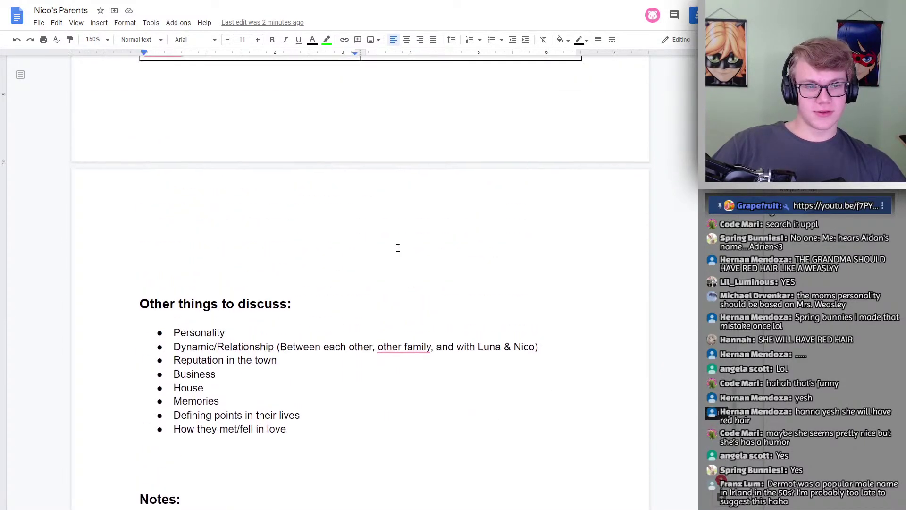
{"action": "scroll", "coordinate": [242, 280], "scroll_direction": "down", "scroll_amount": 2}
{"action": "left_click", "coordinate": [227, 241]}
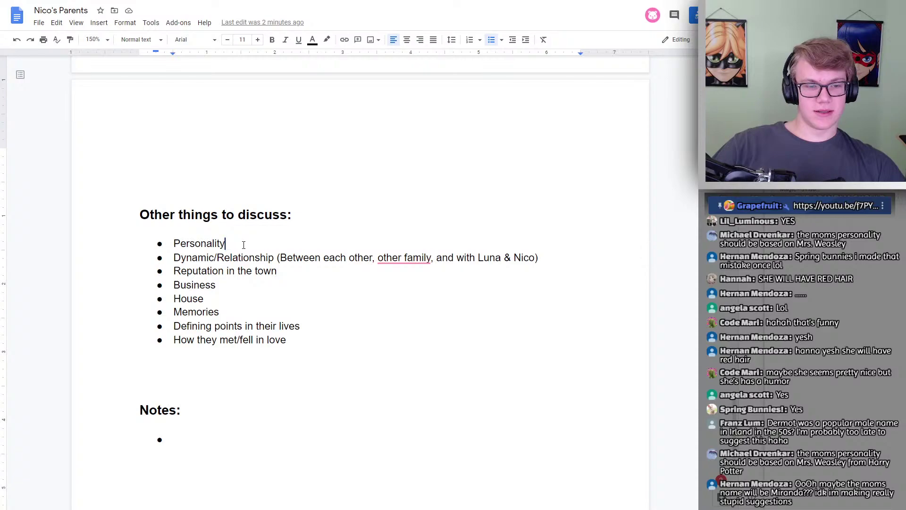
Revisit the pencil sketches of Nico's parents and the Names table, ending at the "Other things to discuss" list
{"action": "scroll", "coordinate": [245, 245], "scroll_direction": "up", "scroll_amount": 6}
{"action": "scroll", "coordinate": [247, 252], "scroll_direction": "up", "scroll_amount": 15}
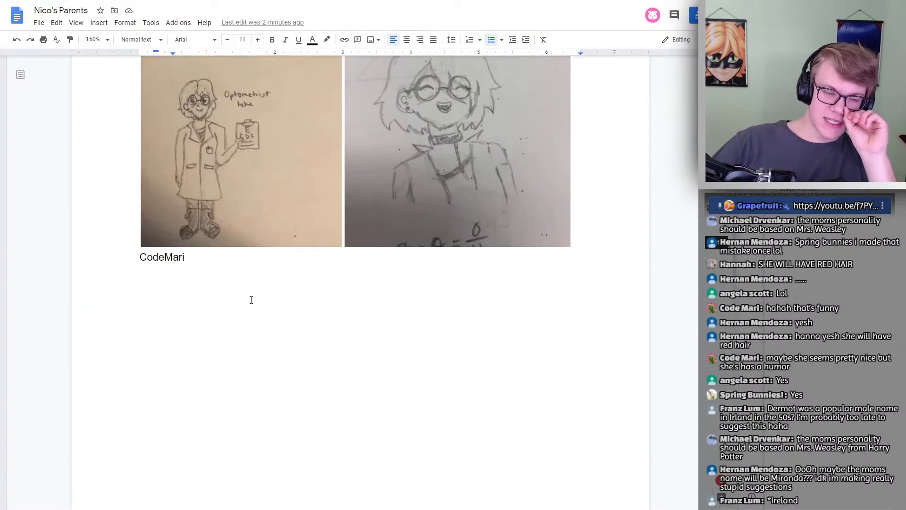
{"action": "scroll", "coordinate": [232, 334], "scroll_direction": "up", "scroll_amount": 2}
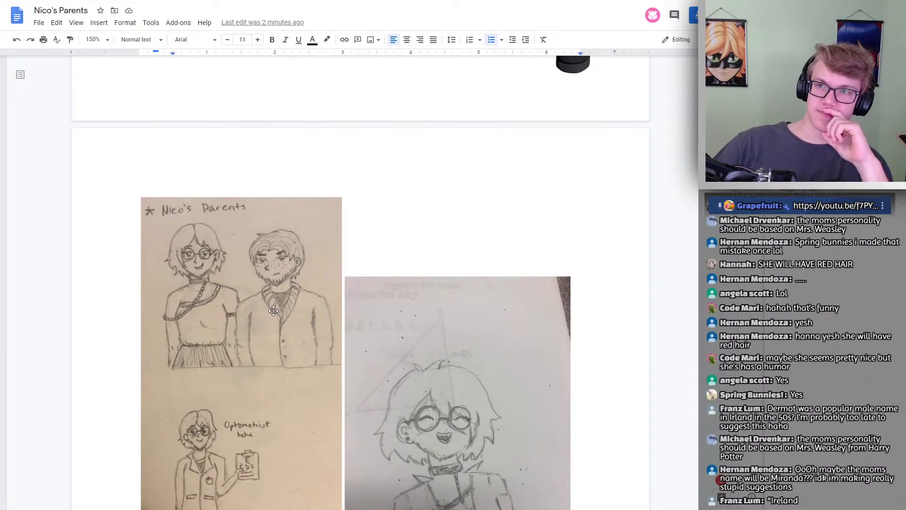
{"action": "scroll", "coordinate": [277, 316], "scroll_direction": "down", "scroll_amount": 15}
{"action": "scroll", "coordinate": [276, 310], "scroll_direction": "down", "scroll_amount": 11}
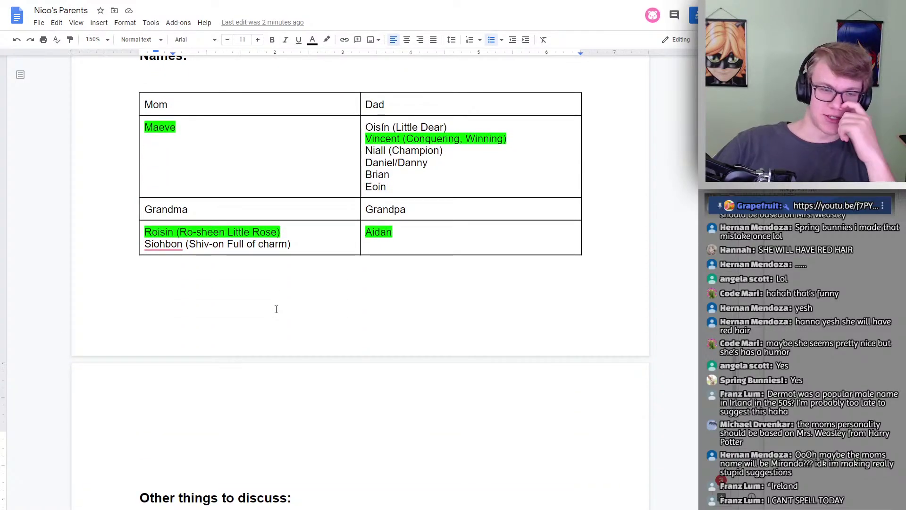
{"action": "scroll", "coordinate": [276, 308], "scroll_direction": "down", "scroll_amount": 6}
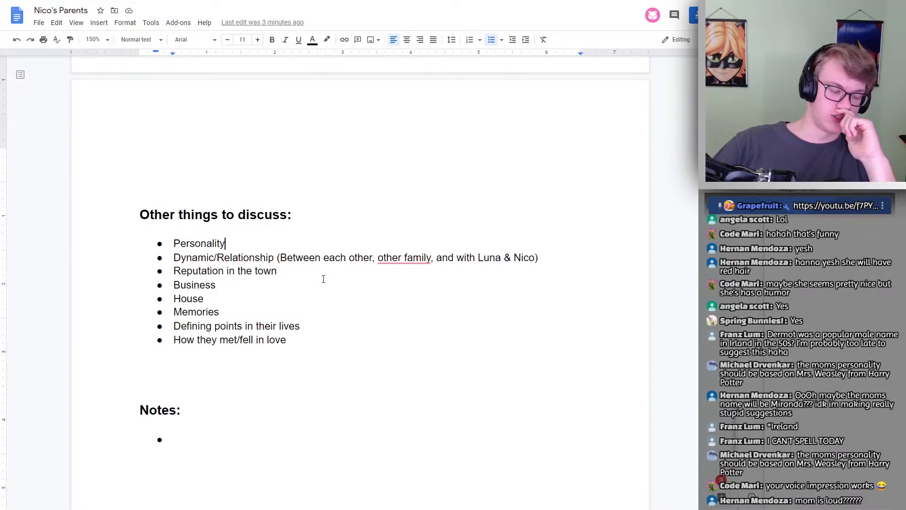
Go over the "Reputation in the town" and "Business" items in the discussion list
{"action": "double_click", "coordinate": [288, 270]}
{"action": "key", "text": "BackSpace"}
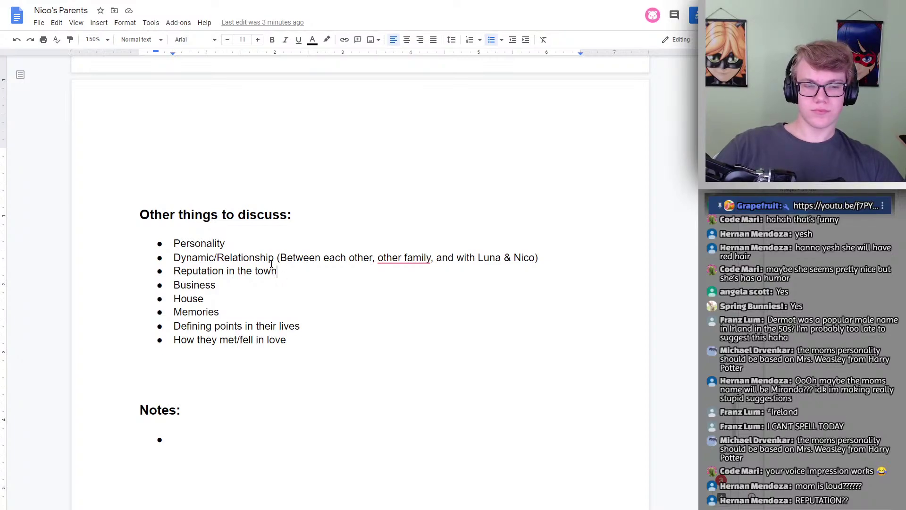
{"action": "left_click_drag", "start_coordinate": [289, 274], "coordinate": [168, 272]}
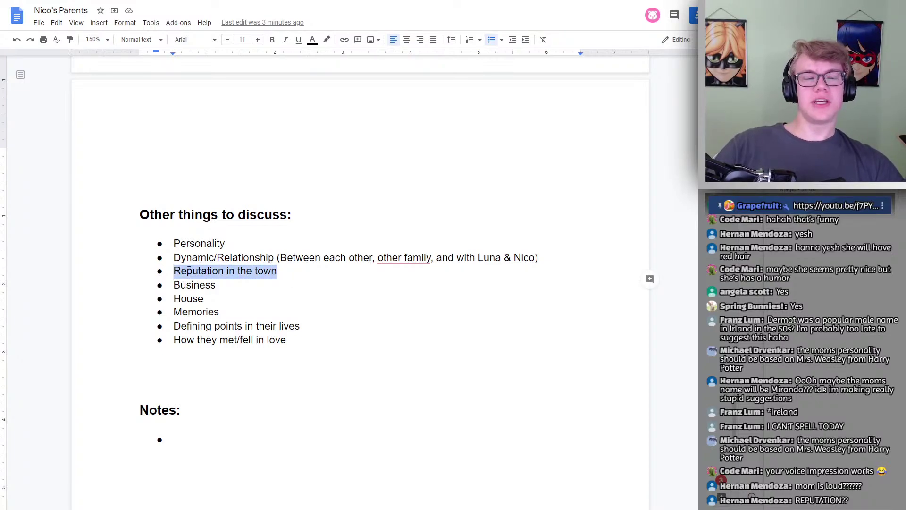
{"action": "left_click", "coordinate": [239, 271]}
{"action": "left_click", "coordinate": [284, 273]}
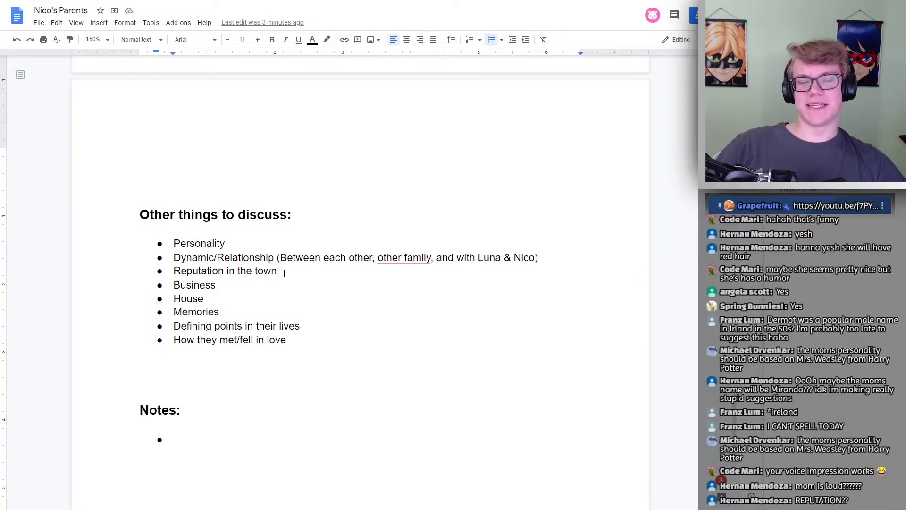
{"action": "left_click", "coordinate": [236, 282]}
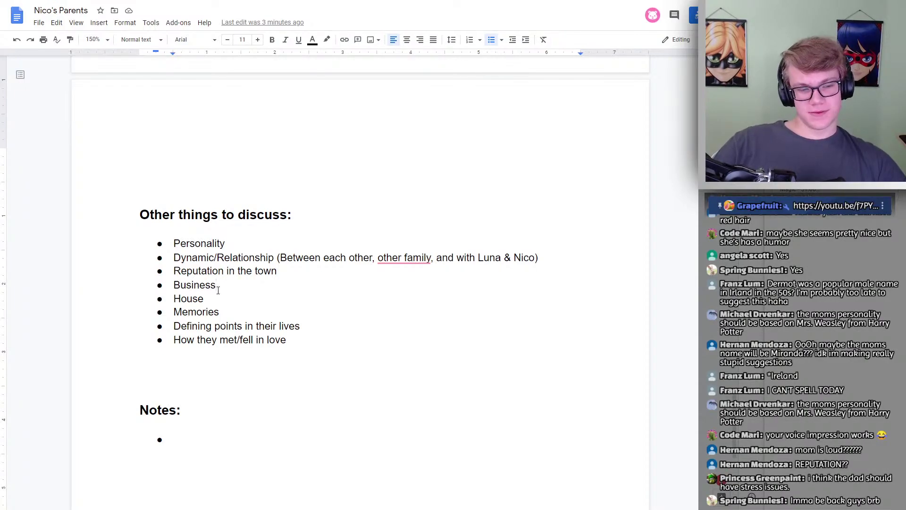
Review the coloured couple and the optometrist sketch in the designs, and return to the discussion topics
{"action": "scroll", "coordinate": [275, 255], "scroll_direction": "up", "scroll_amount": 15}
{"action": "scroll", "coordinate": [244, 255], "scroll_direction": "down", "scroll_amount": 20}
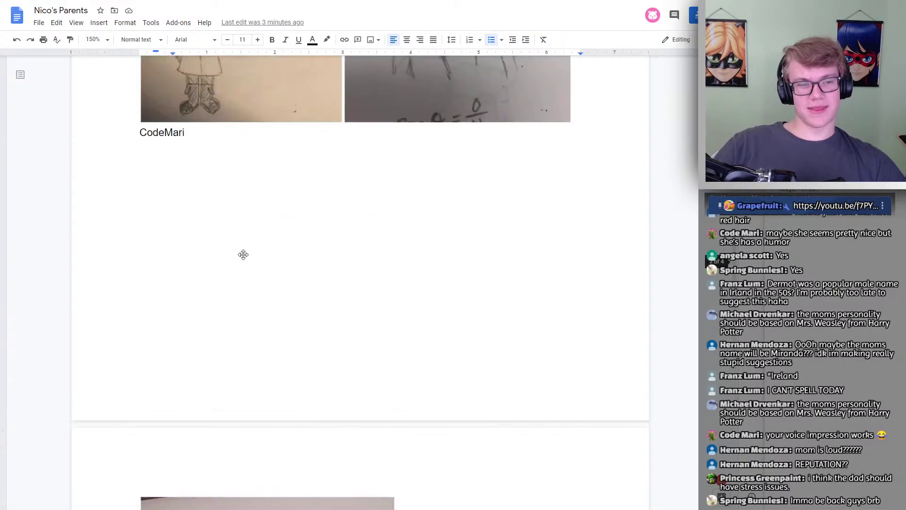
{"action": "scroll", "coordinate": [244, 254], "scroll_direction": "up", "scroll_amount": 15}
{"action": "scroll", "coordinate": [240, 259], "scroll_direction": "down", "scroll_amount": 3}
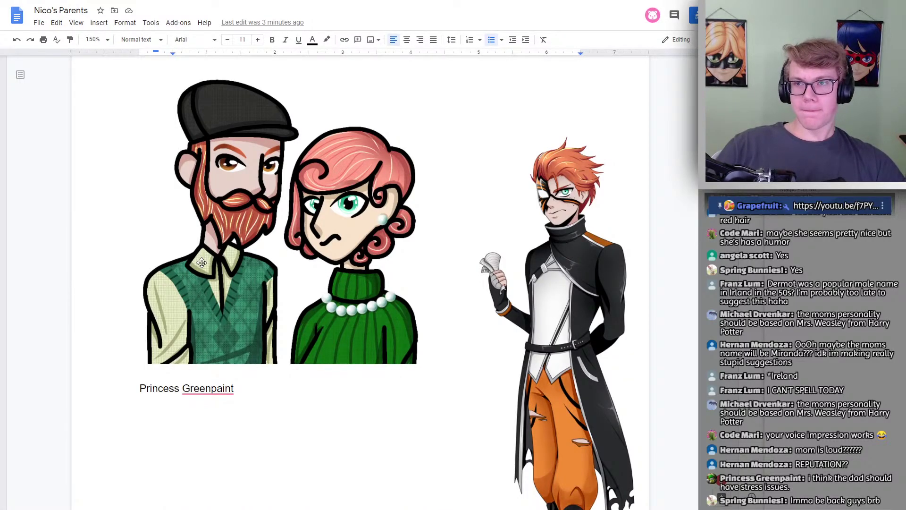
{"action": "scroll", "coordinate": [201, 262], "scroll_direction": "down", "scroll_amount": 10}
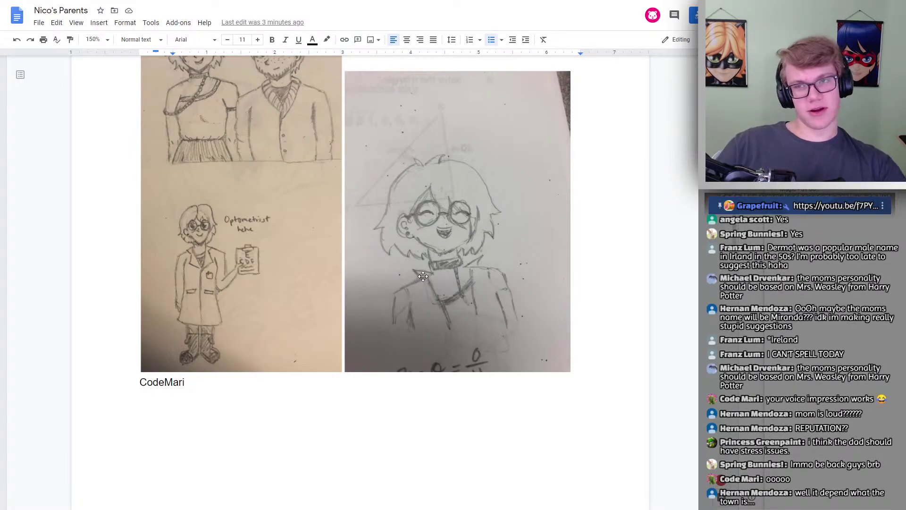
{"action": "scroll", "coordinate": [423, 264], "scroll_direction": "down", "scroll_amount": 15}
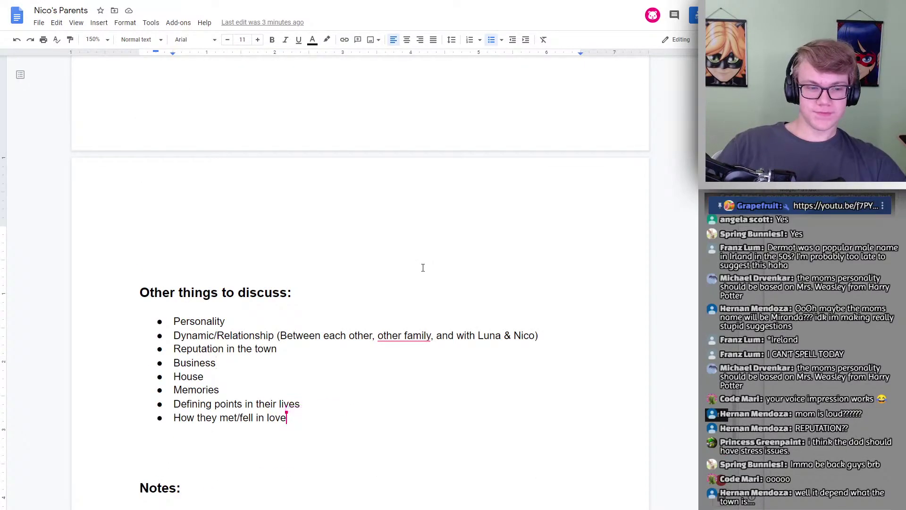
{"action": "scroll", "coordinate": [259, 353], "scroll_direction": "down", "scroll_amount": 1}
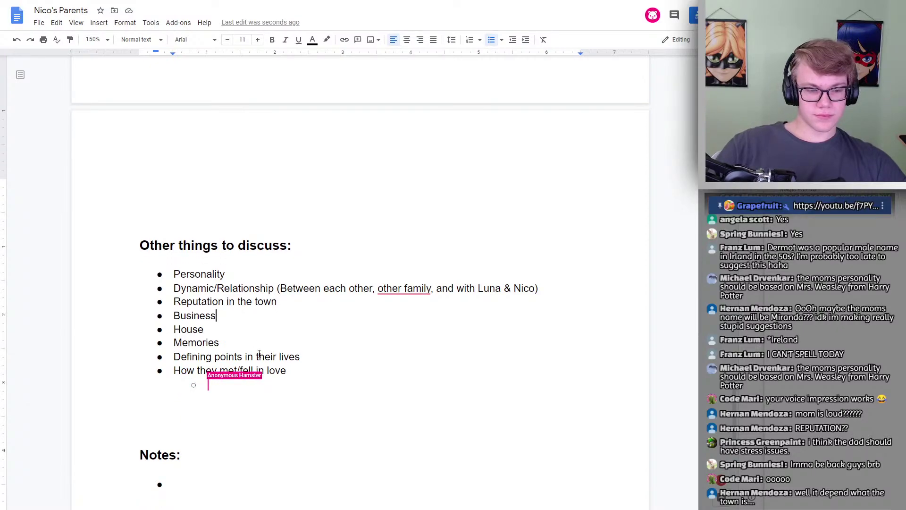
Go over the "House" and "Memories" items under "Other things to discuss"
{"action": "left_click", "coordinate": [208, 329]}
{"action": "double_click", "coordinate": [213, 329]}
{"action": "left_click", "coordinate": [230, 329]}
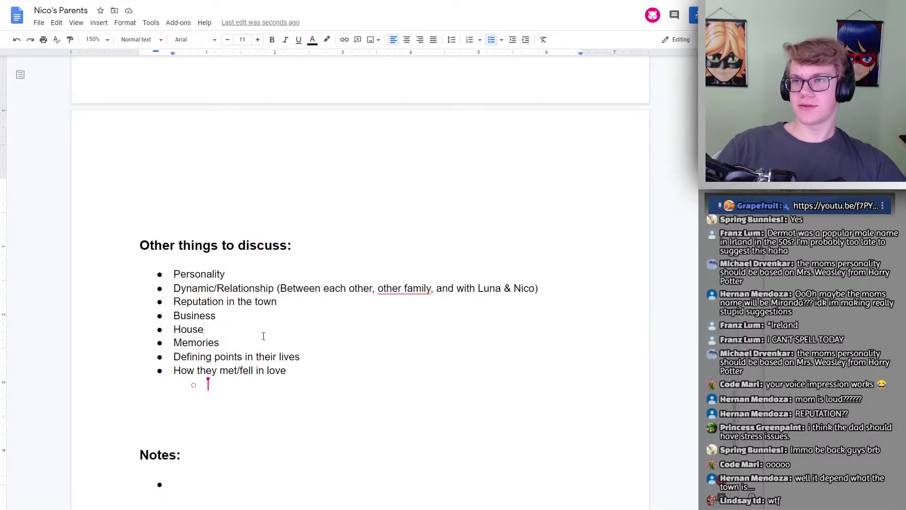
{"action": "double_click", "coordinate": [248, 346]}
{"action": "left_click", "coordinate": [243, 341]}
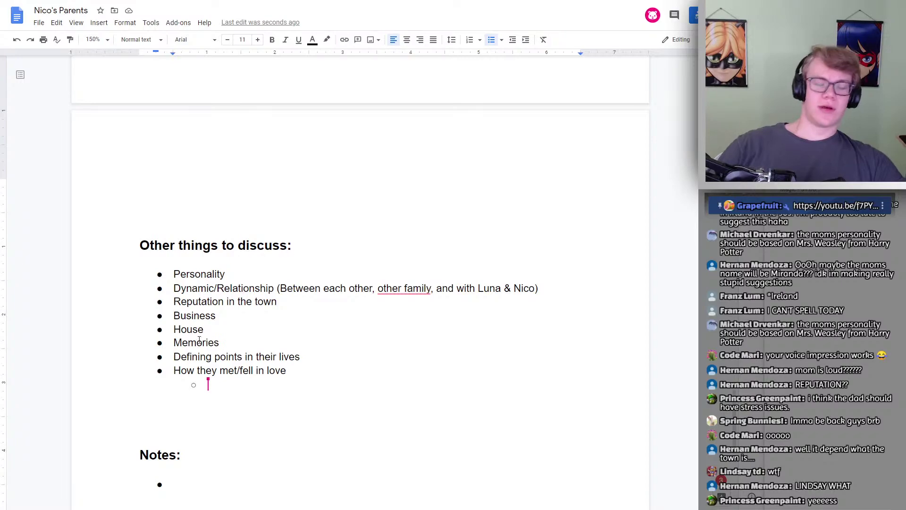
Go through all the submitted family designs from the document's title down to the Names table
{"action": "scroll", "coordinate": [135, 376], "scroll_direction": "up", "scroll_amount": 15}
{"action": "scroll", "coordinate": [194, 344], "scroll_direction": "up", "scroll_amount": 15}
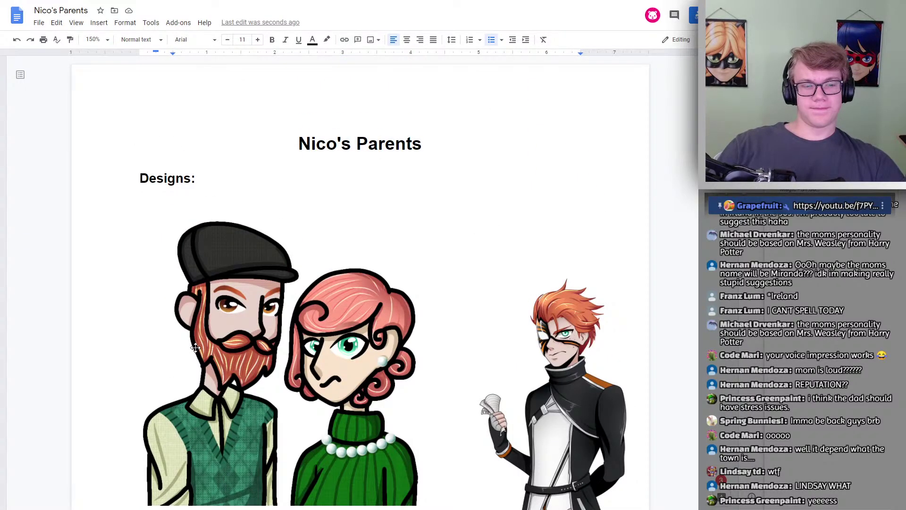
{"action": "scroll", "coordinate": [195, 348], "scroll_direction": "down", "scroll_amount": 1}
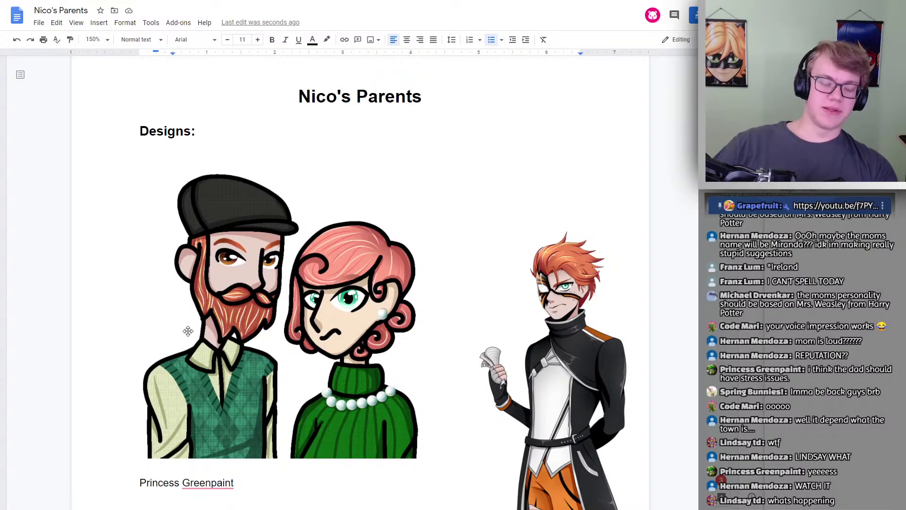
{"action": "scroll", "coordinate": [258, 295], "scroll_direction": "down", "scroll_amount": 10}
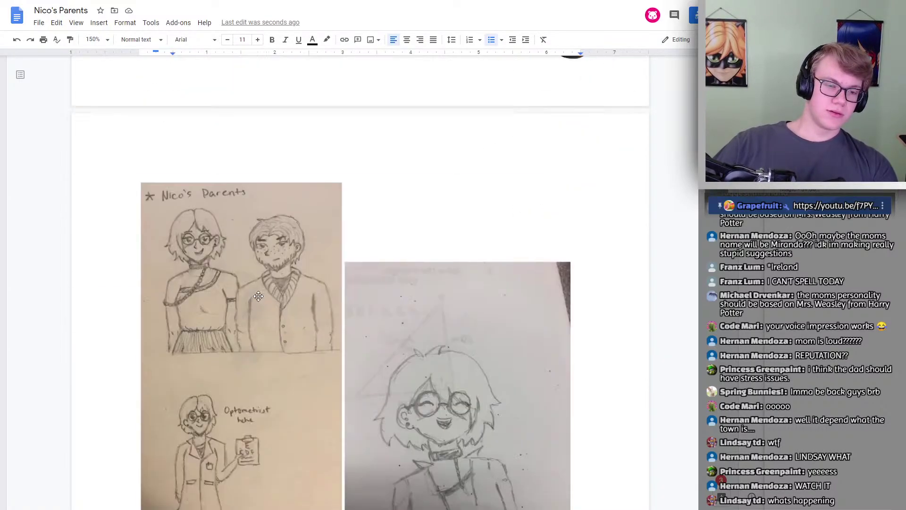
{"action": "scroll", "coordinate": [258, 295], "scroll_direction": "down", "scroll_amount": 8}
{"action": "scroll", "coordinate": [255, 297], "scroll_direction": "up", "scroll_amount": 5}
{"action": "scroll", "coordinate": [368, 316], "scroll_direction": "down", "scroll_amount": 8}
{"action": "scroll", "coordinate": [369, 317], "scroll_direction": "down", "scroll_amount": 8}
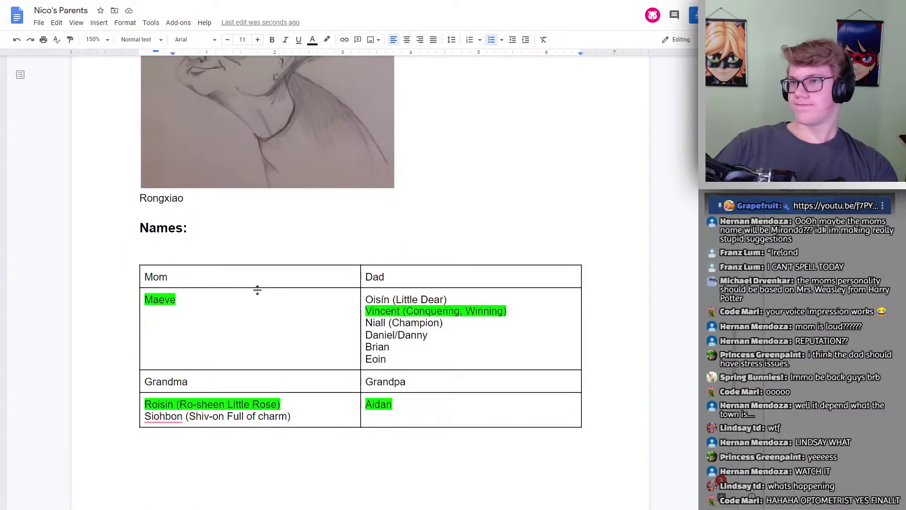
Add the pronunciation "(May-v)" after Maeve in the Mom cell of the Names table
{"action": "left_click", "coordinate": [248, 293]}
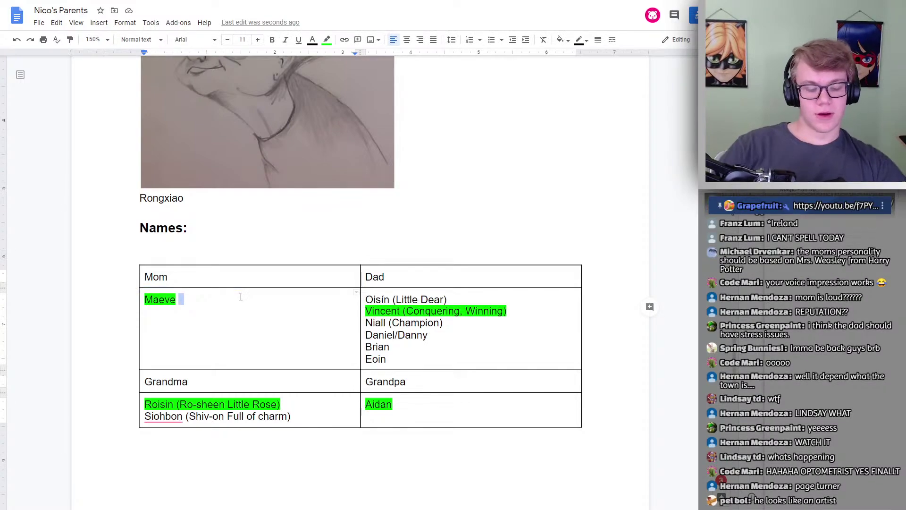
{"action": "type", "text": "()May-v"}
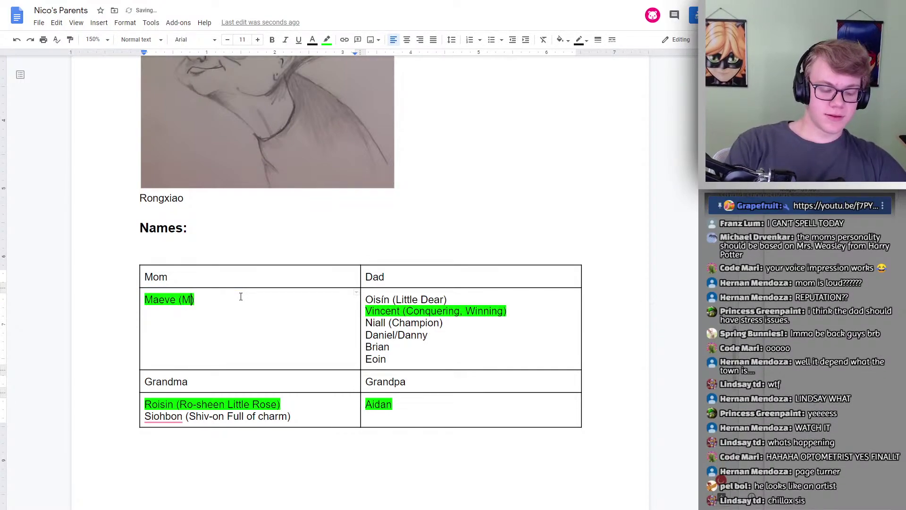
{"action": "left_click", "coordinate": [237, 300]}
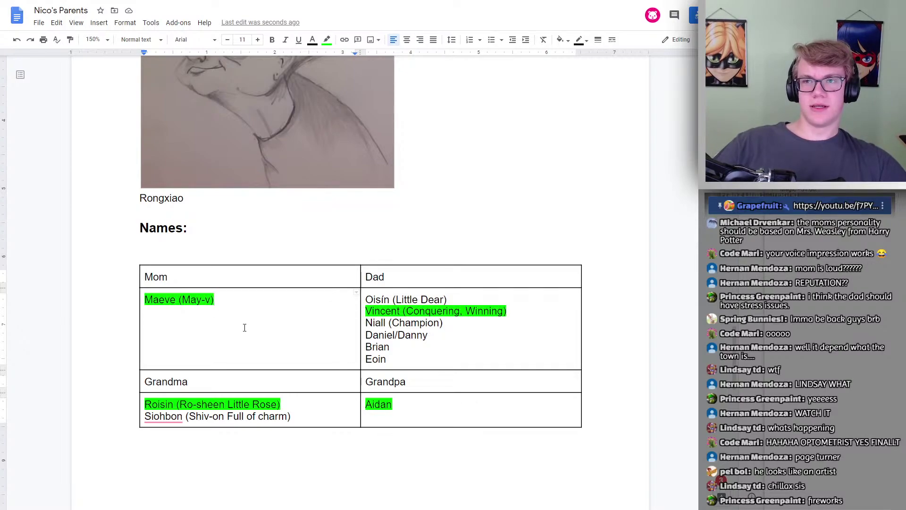
Look back through the family designs from the Names table up to the coloured couple beneath the "Designs:" heading
{"action": "scroll", "coordinate": [235, 337], "scroll_direction": "up", "scroll_amount": 2}
{"action": "scroll", "coordinate": [235, 338], "scroll_direction": "down", "scroll_amount": 3}
{"action": "scroll", "coordinate": [235, 344], "scroll_direction": "up", "scroll_amount": 6}
{"action": "scroll", "coordinate": [235, 347], "scroll_direction": "up", "scroll_amount": 10}
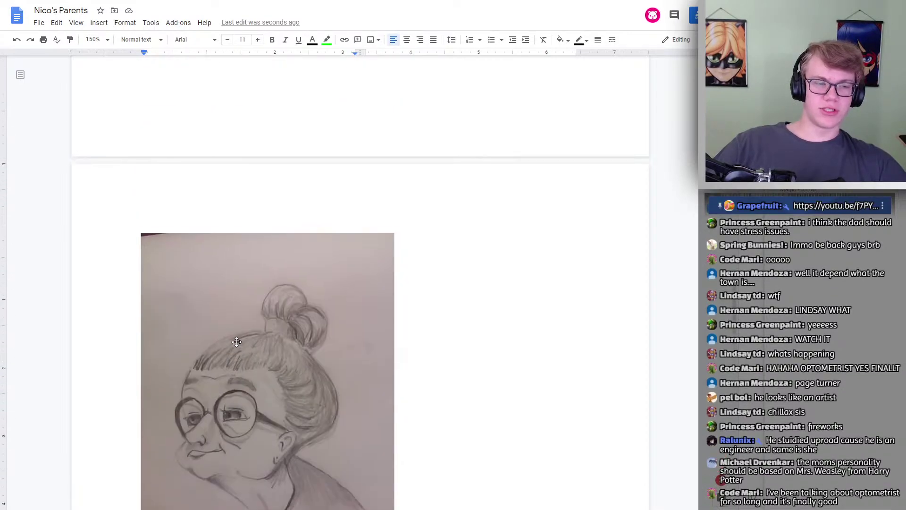
{"action": "scroll", "coordinate": [238, 338], "scroll_direction": "down", "scroll_amount": 1}
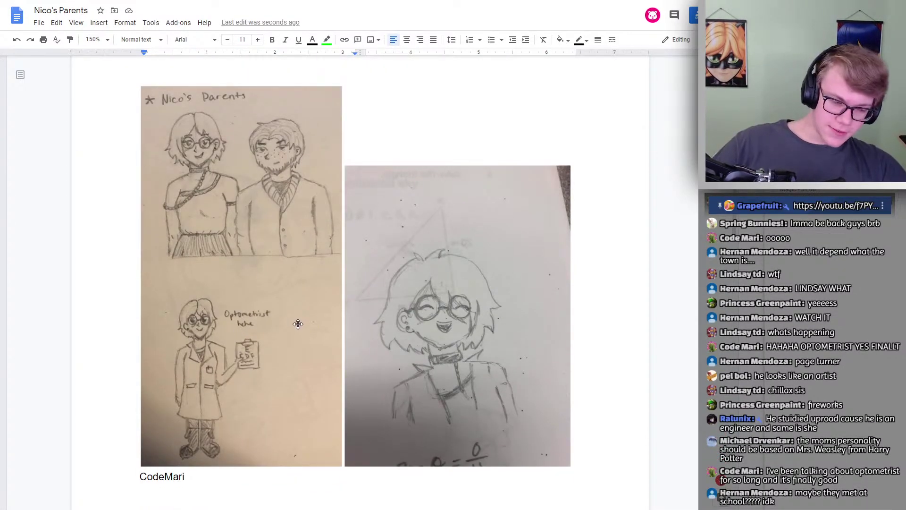
{"action": "scroll", "coordinate": [298, 330], "scroll_direction": "up", "scroll_amount": 5}
{"action": "scroll", "coordinate": [299, 330], "scroll_direction": "up", "scroll_amount": 8}
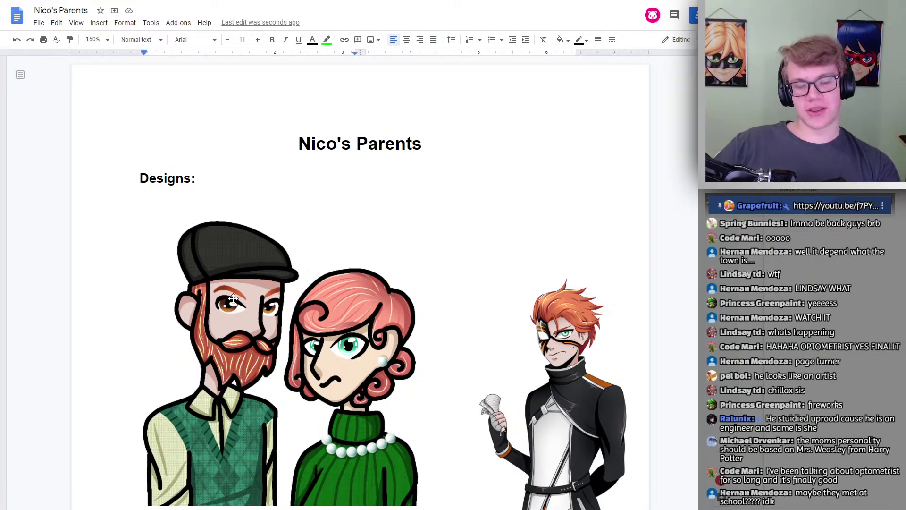
{"action": "scroll", "coordinate": [233, 298], "scroll_direction": "down", "scroll_amount": 4}
{"action": "scroll", "coordinate": [252, 258], "scroll_direction": "up", "scroll_amount": 3}
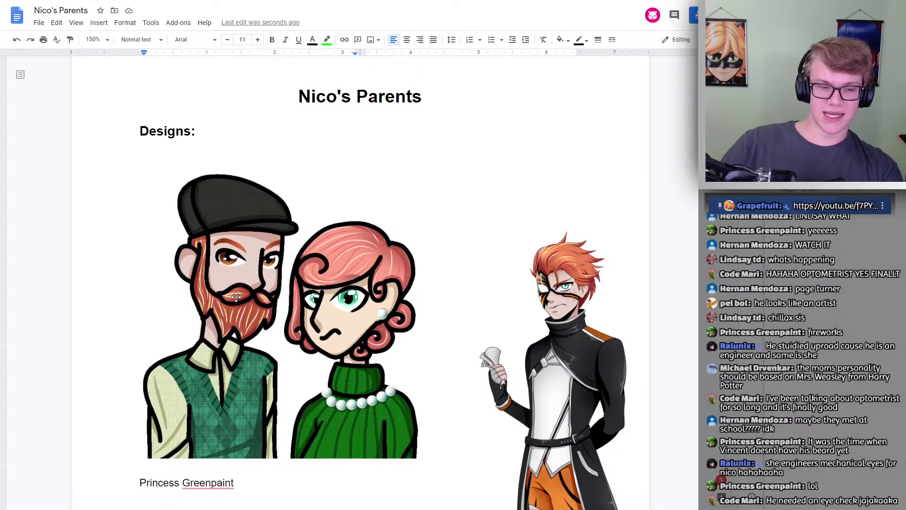
{"action": "scroll", "coordinate": [236, 296], "scroll_direction": "down", "scroll_amount": 2}
{"action": "scroll", "coordinate": [267, 277], "scroll_direction": "up", "scroll_amount": 1}
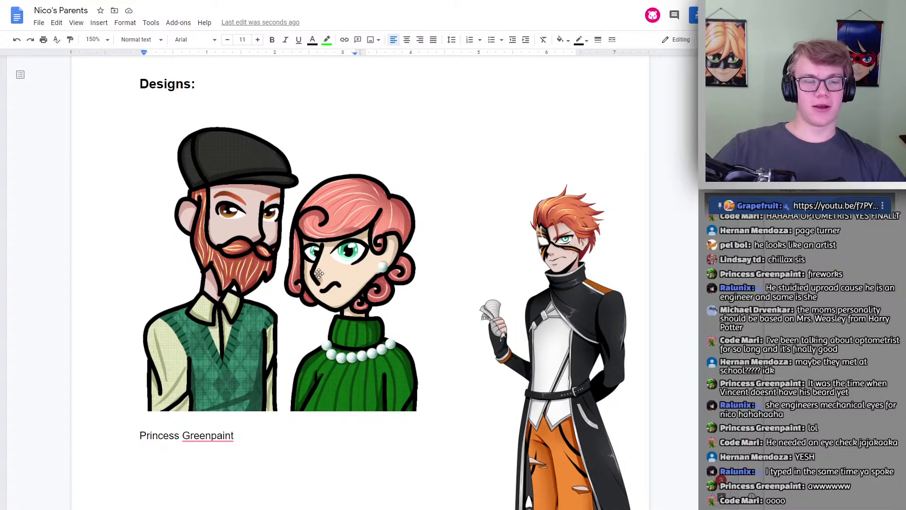
Review the optometrist sketches, the Names table and the "How they met/fell in love" topic, and return to the sketched parents
{"action": "scroll", "coordinate": [231, 206], "scroll_direction": "down", "scroll_amount": 15}
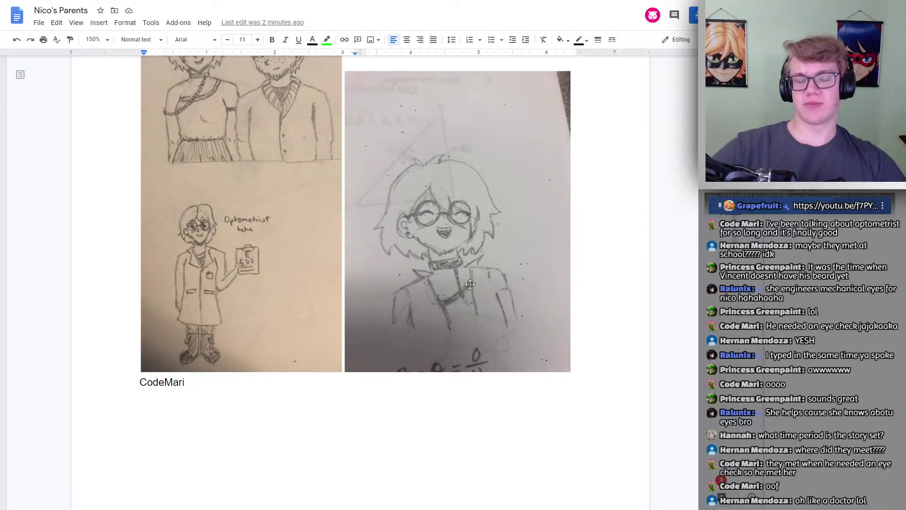
{"action": "scroll", "coordinate": [457, 217], "scroll_direction": "up", "scroll_amount": 15}
{"action": "scroll", "coordinate": [443, 229], "scroll_direction": "down", "scroll_amount": 12}
{"action": "scroll", "coordinate": [548, 293], "scroll_direction": "down", "scroll_amount": 2}
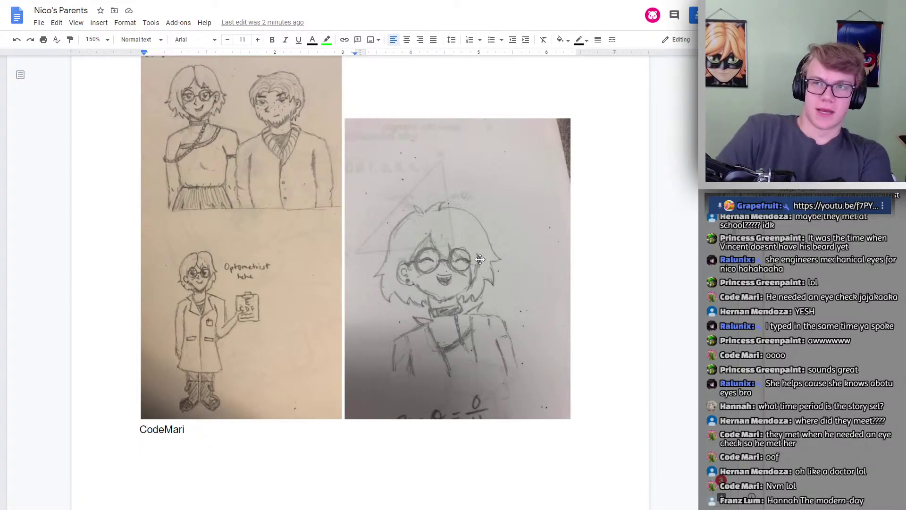
{"action": "scroll", "coordinate": [440, 266], "scroll_direction": "down", "scroll_amount": 3}
{"action": "scroll", "coordinate": [440, 266], "scroll_direction": "down", "scroll_amount": 8}
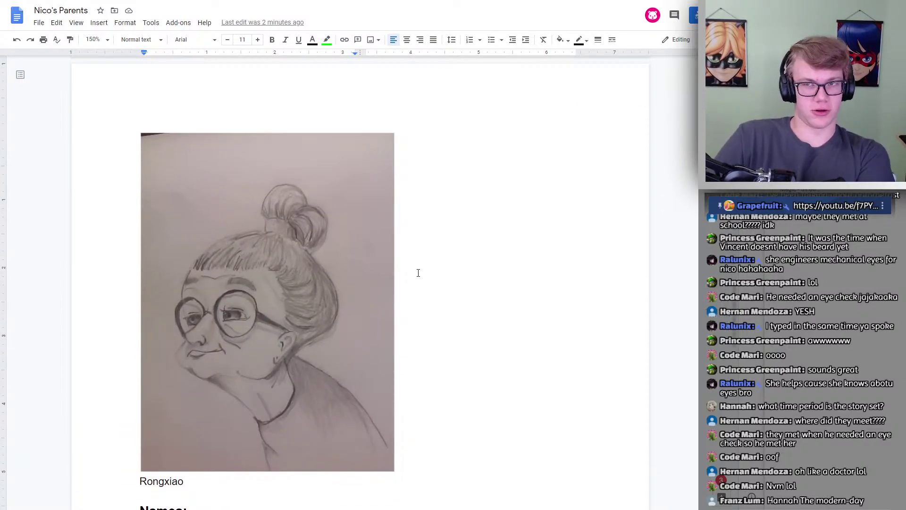
{"action": "scroll", "coordinate": [403, 251], "scroll_direction": "down", "scroll_amount": 8}
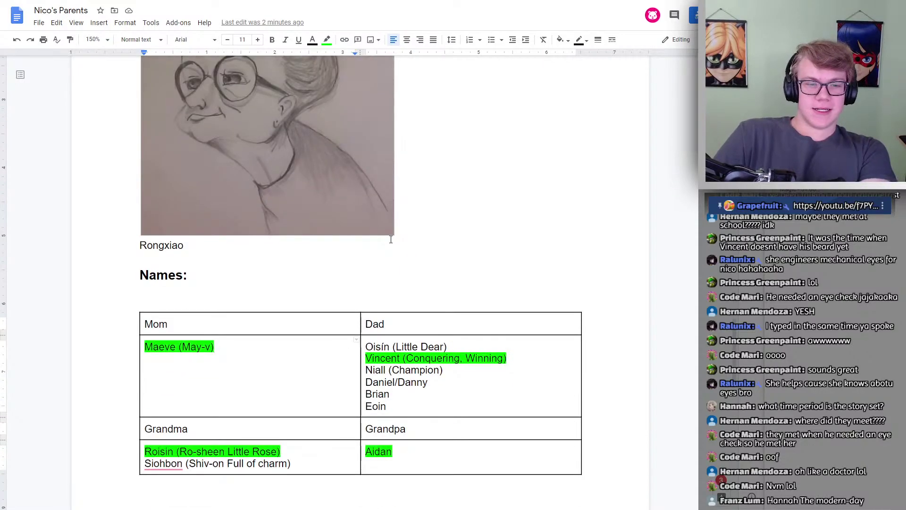
{"action": "scroll", "coordinate": [372, 235], "scroll_direction": "down", "scroll_amount": 4}
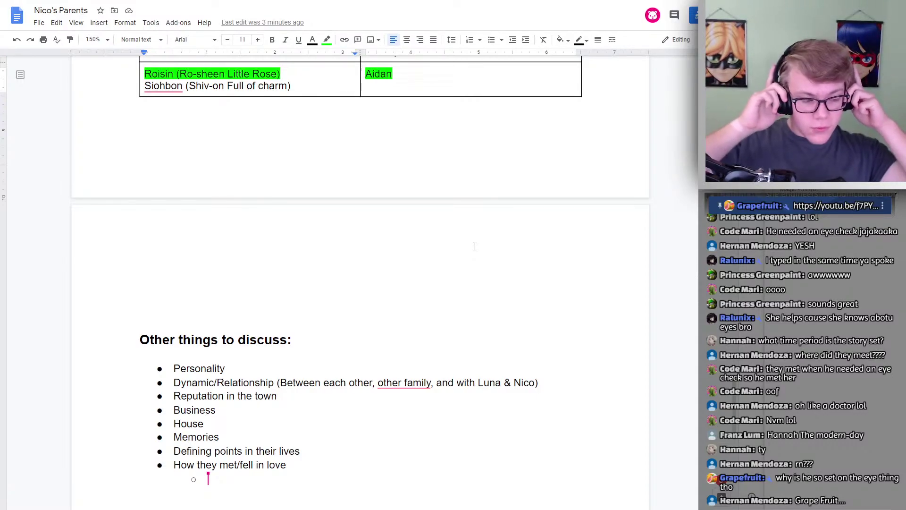
{"action": "scroll", "coordinate": [436, 239], "scroll_direction": "up", "scroll_amount": 15}
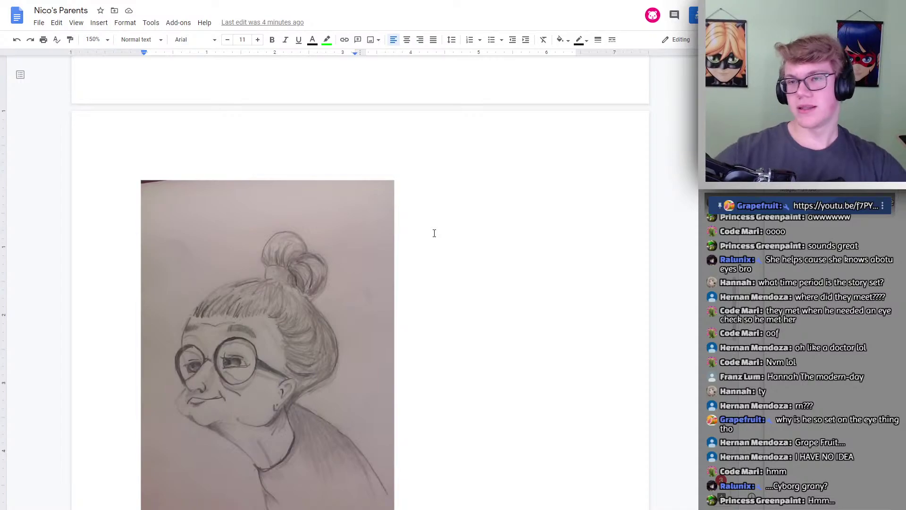
{"action": "scroll", "coordinate": [366, 255], "scroll_direction": "up", "scroll_amount": 12}
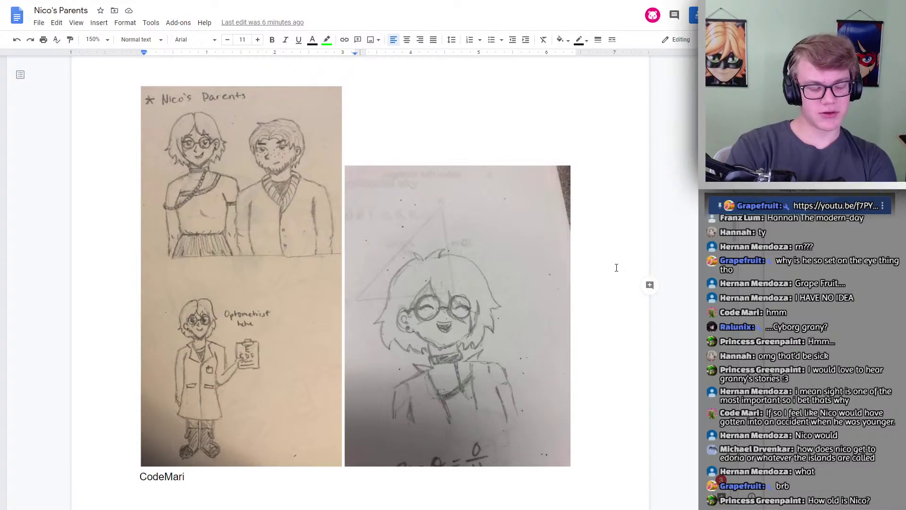
Switch to The Holy Page Turner Bible document and check the character profiles for Nico Tobin's background and age
{"action": "key", "text": "ctrl+Tab"}
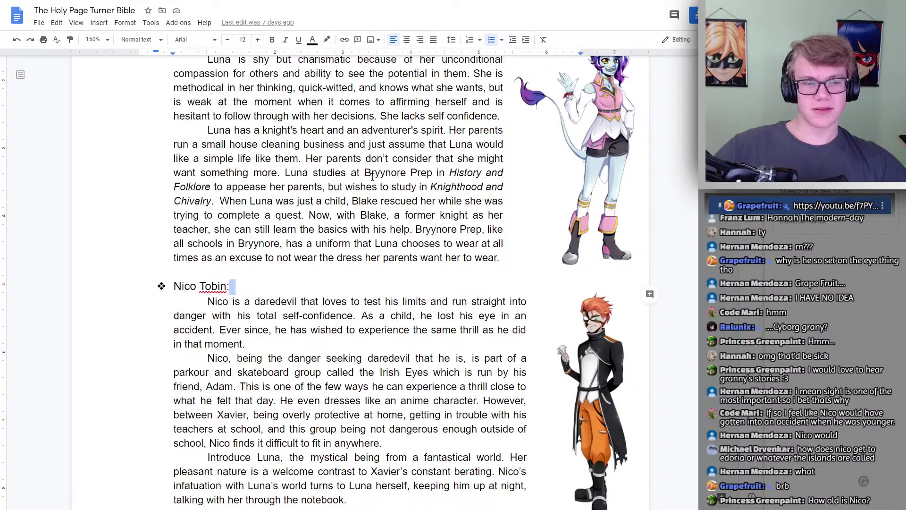
{"action": "scroll", "coordinate": [416, 293], "scroll_direction": "down", "scroll_amount": 3}
{"action": "left_click", "coordinate": [388, 334]}
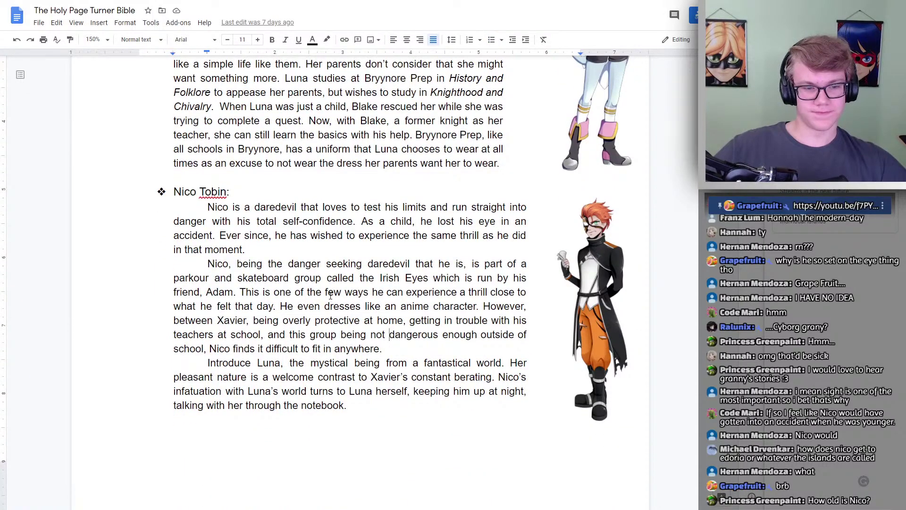
{"action": "scroll", "coordinate": [323, 290], "scroll_direction": "down", "scroll_amount": 4}
{"action": "scroll", "coordinate": [322, 290], "scroll_direction": "up", "scroll_amount": 10}
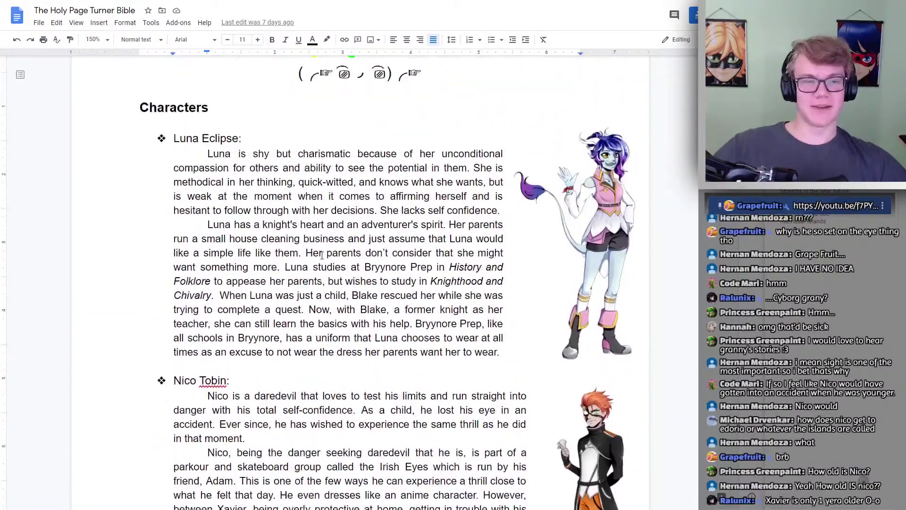
{"action": "scroll", "coordinate": [312, 209], "scroll_direction": "down", "scroll_amount": 5}
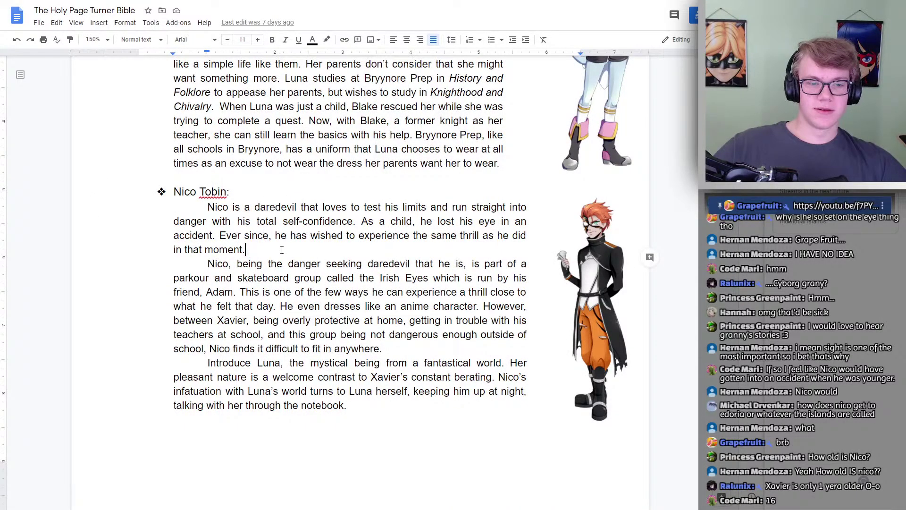
{"action": "scroll", "coordinate": [290, 258], "scroll_direction": "down", "scroll_amount": 2}
{"action": "scroll", "coordinate": [290, 258], "scroll_direction": "up", "scroll_amount": 8}
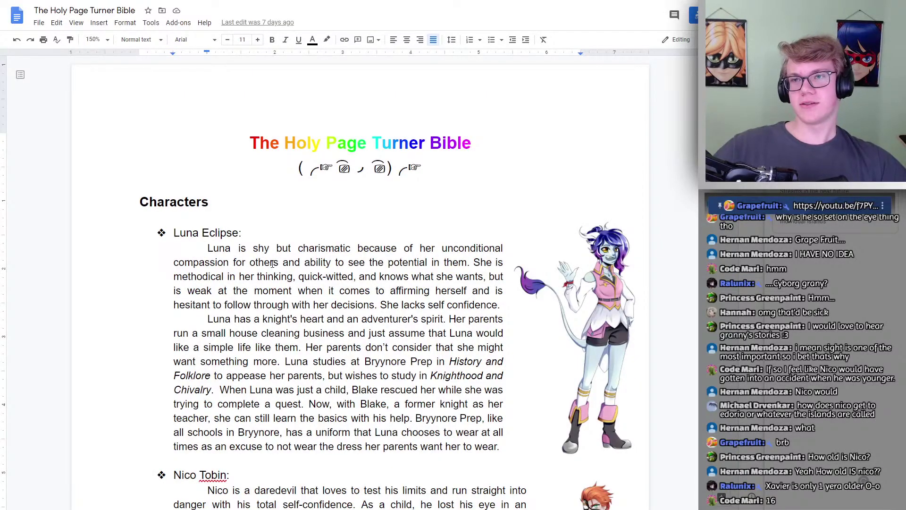
{"action": "scroll", "coordinate": [272, 265], "scroll_direction": "down", "scroll_amount": 8}
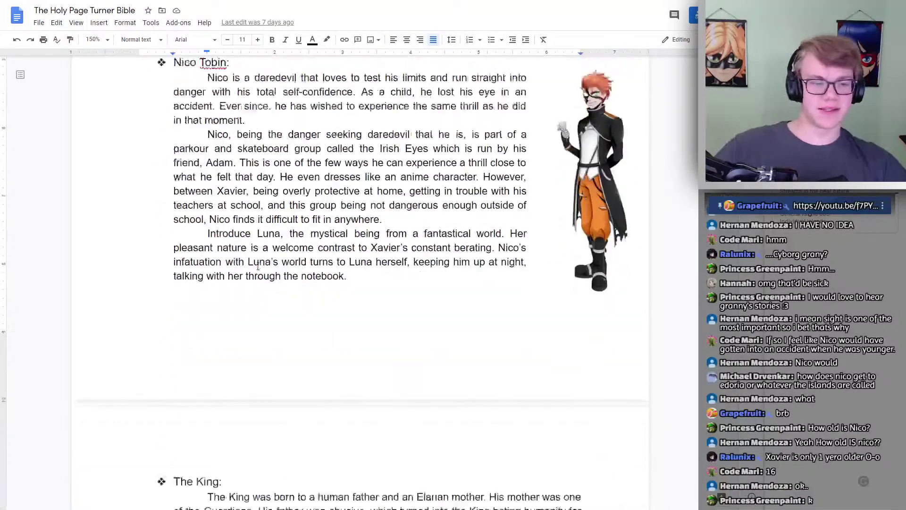
{"action": "scroll", "coordinate": [258, 266], "scroll_direction": "down", "scroll_amount": 14}
{"action": "scroll", "coordinate": [278, 349], "scroll_direction": "down", "scroll_amount": 12}
{"action": "scroll", "coordinate": [263, 356], "scroll_direction": "up", "scroll_amount": 20}
{"action": "scroll", "coordinate": [264, 356], "scroll_direction": "up", "scroll_amount": 9}
{"action": "scroll", "coordinate": [283, 283], "scroll_direction": "down", "scroll_amount": 5}
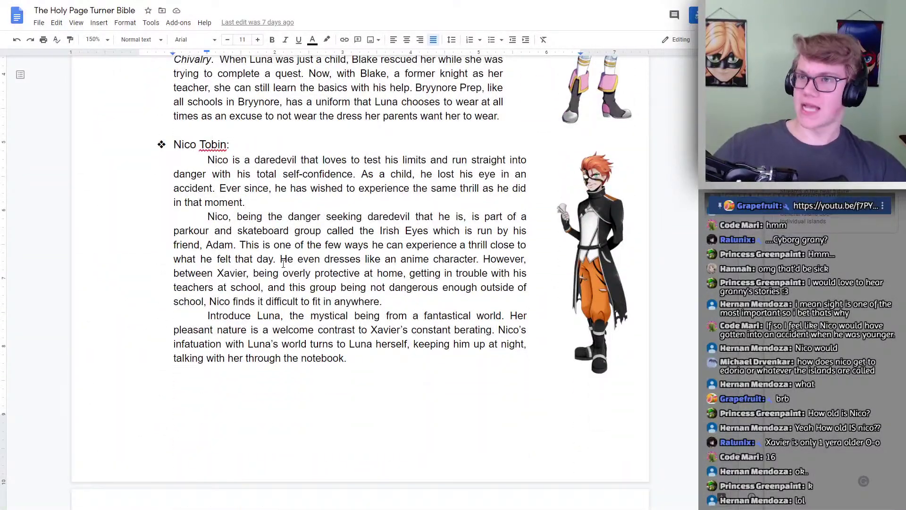
{"action": "left_click", "coordinate": [225, 145]}
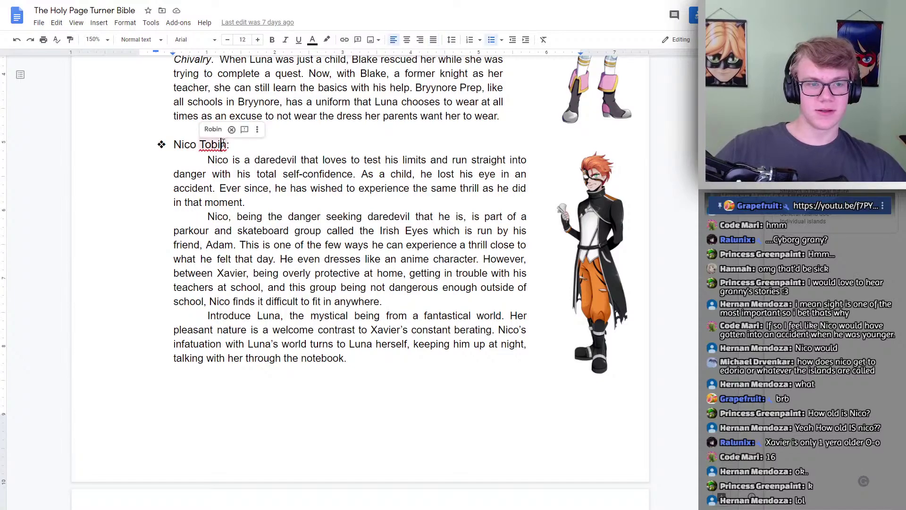
{"action": "left_click", "coordinate": [257, 129]}
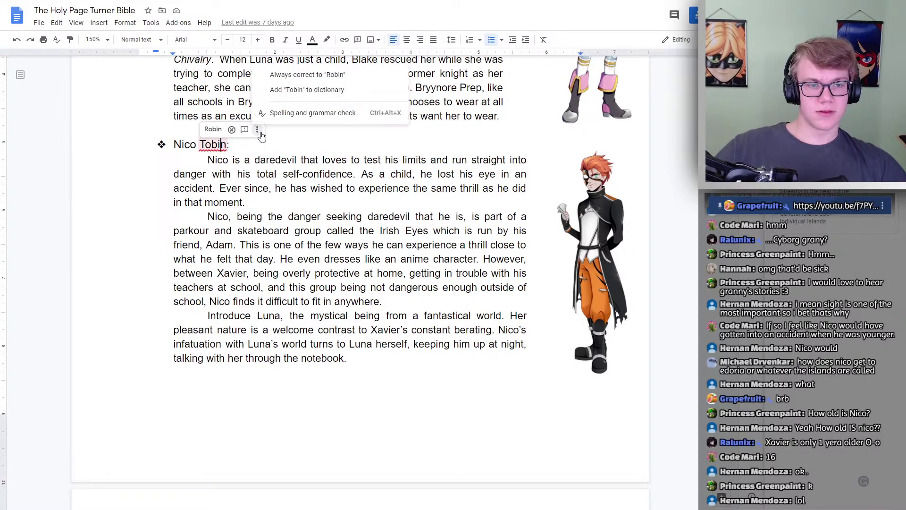
{"action": "left_click", "coordinate": [297, 90]}
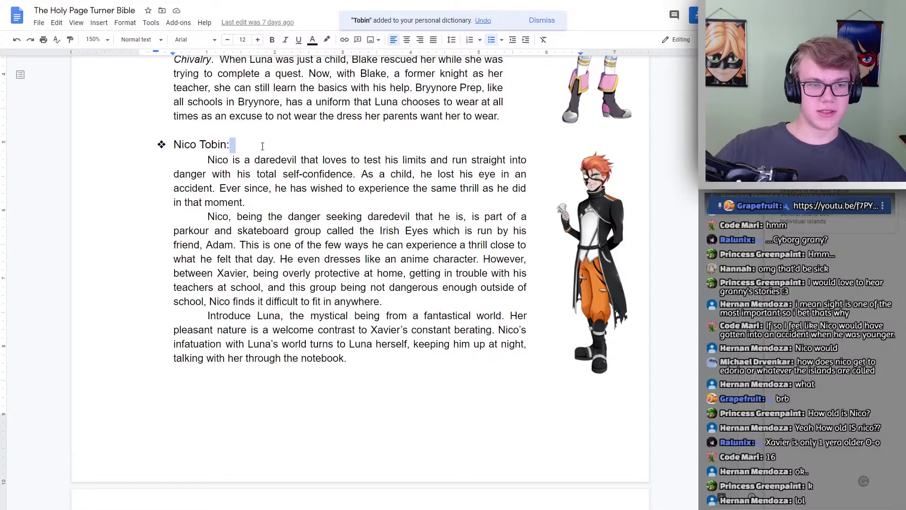
{"action": "scroll", "coordinate": [359, 186], "scroll_direction": "up", "scroll_amount": 1}
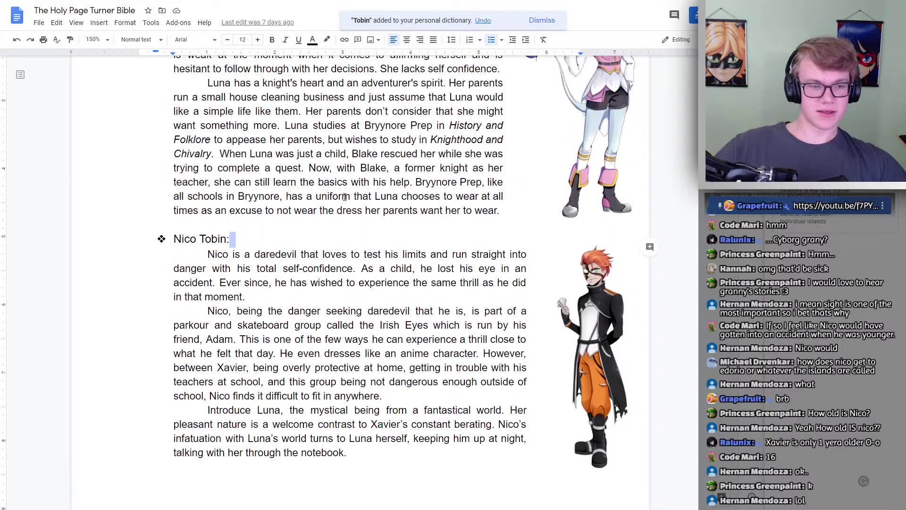
{"action": "scroll", "coordinate": [271, 234], "scroll_direction": "up", "scroll_amount": 6}
{"action": "scroll", "coordinate": [271, 234], "scroll_direction": "down", "scroll_amount": 6}
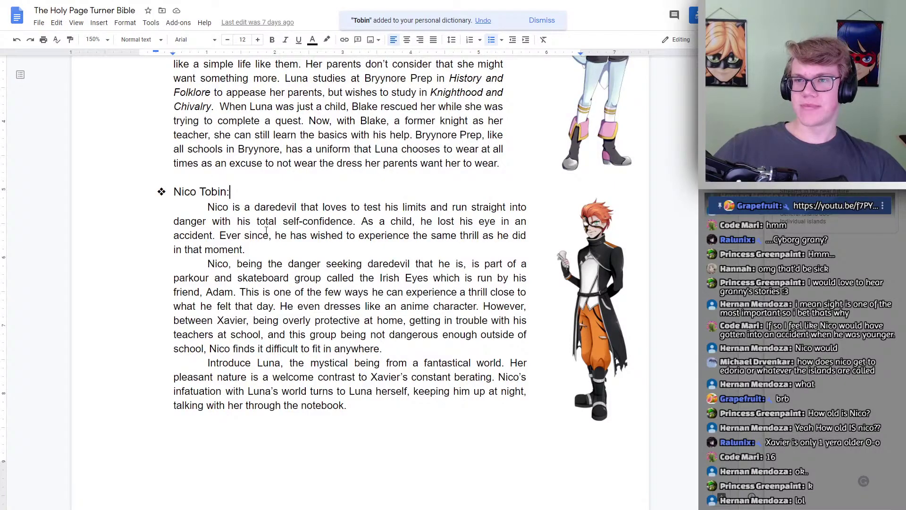
Switch back to the Nico's Parents document and examine the pencil sketches of the parents and the optometrist mother
{"action": "key", "text": "ctrl+Tab"}
{"action": "key", "text": "ctrl+Tab"}
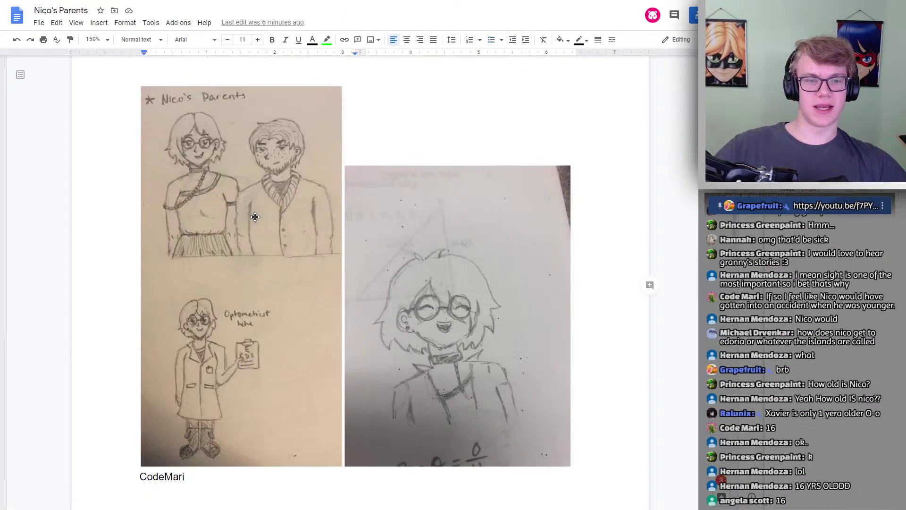
{"action": "scroll", "coordinate": [303, 218], "scroll_direction": "down", "scroll_amount": 2}
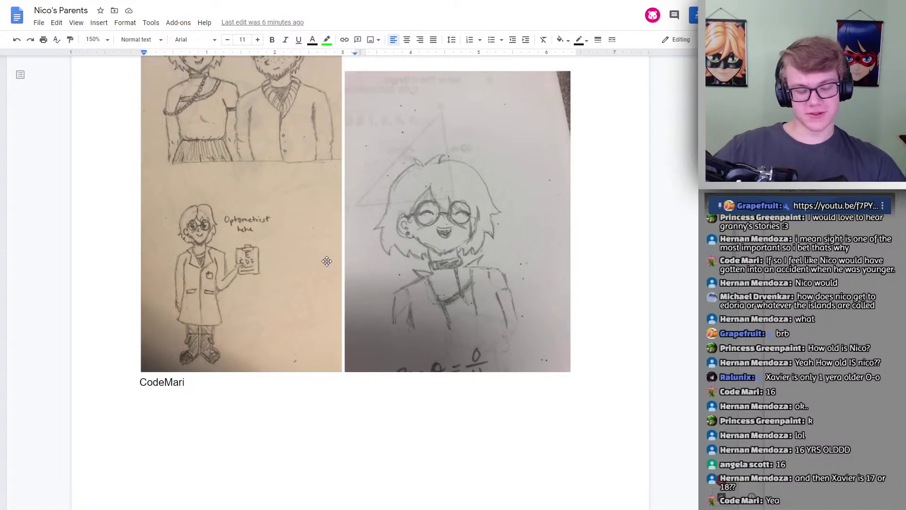
{"action": "scroll", "coordinate": [326, 261], "scroll_direction": "up", "scroll_amount": 5}
{"action": "scroll", "coordinate": [327, 261], "scroll_direction": "down", "scroll_amount": 4}
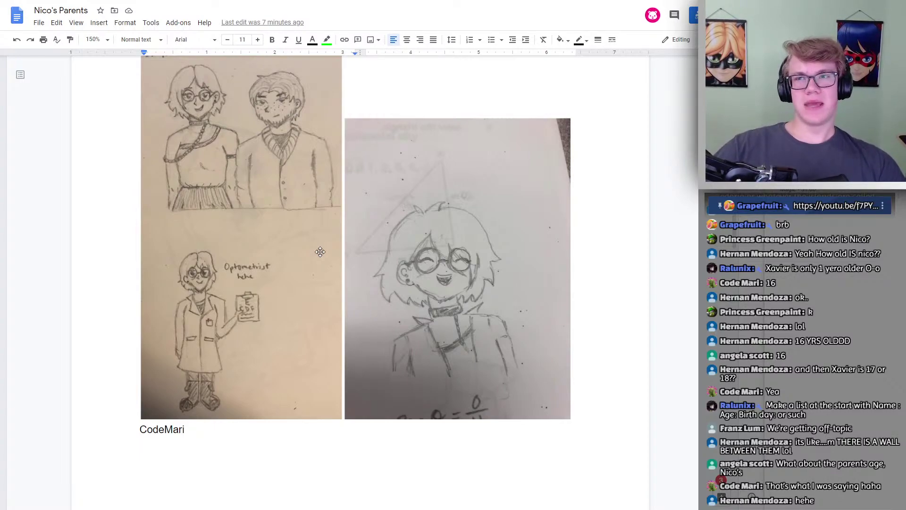
{"action": "scroll", "coordinate": [320, 252], "scroll_direction": "down", "scroll_amount": 3}
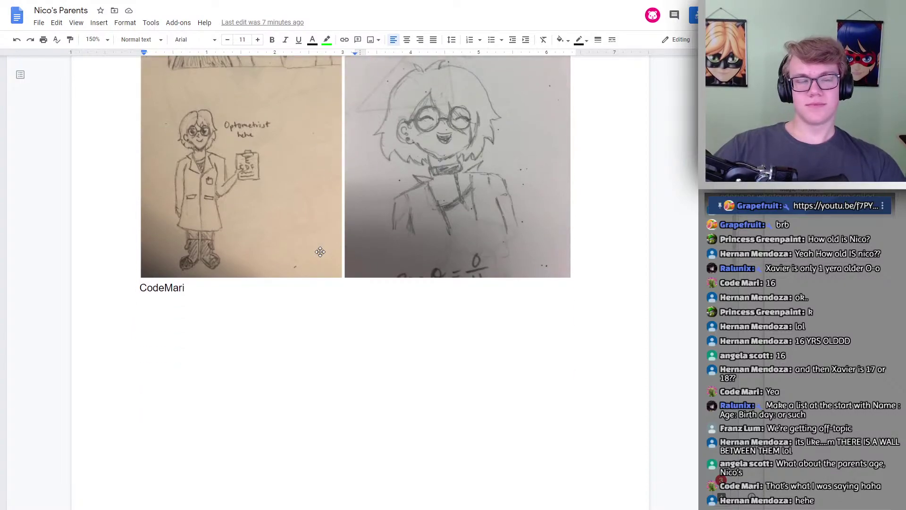
{"action": "scroll", "coordinate": [315, 262], "scroll_direction": "down", "scroll_amount": 3}
{"action": "scroll", "coordinate": [310, 271], "scroll_direction": "up", "scroll_amount": 8}
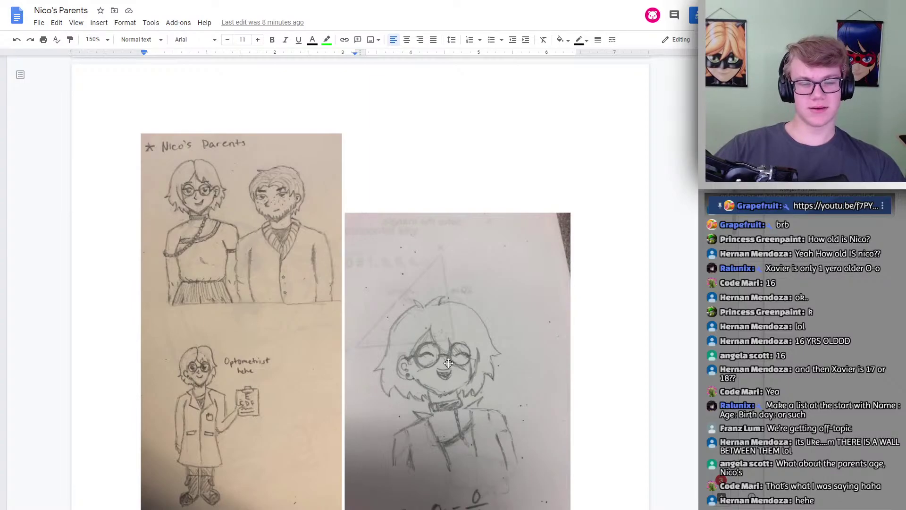
{"action": "scroll", "coordinate": [454, 370], "scroll_direction": "down", "scroll_amount": 15}
{"action": "scroll", "coordinate": [454, 372], "scroll_direction": "up", "scroll_amount": 3}
{"action": "scroll", "coordinate": [454, 372], "scroll_direction": "up", "scroll_amount": 9}
{"action": "scroll", "coordinate": [473, 337], "scroll_direction": "down", "scroll_amount": 3}
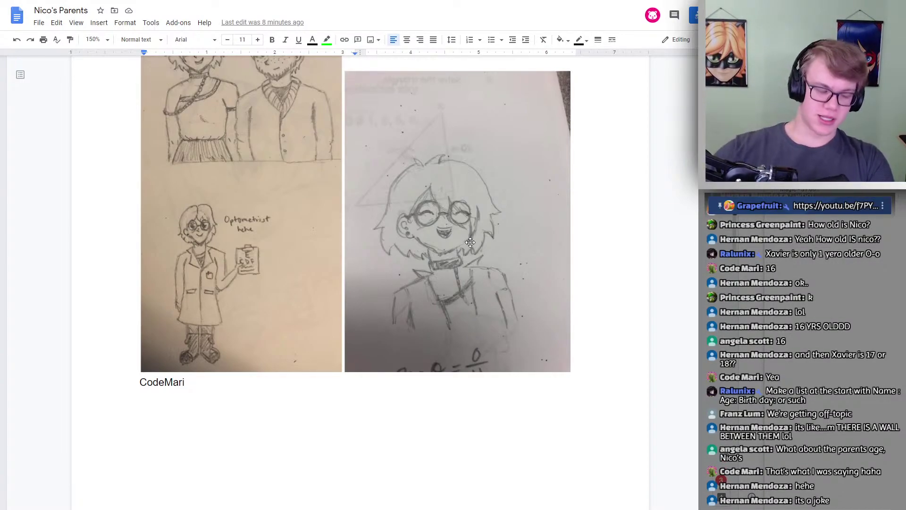
Compare the coloured couple under "Designs:" with the sketched parents to judge the parents' age
{"action": "scroll", "coordinate": [475, 259], "scroll_direction": "up", "scroll_amount": 5}
{"action": "scroll", "coordinate": [478, 291], "scroll_direction": "up", "scroll_amount": 10}
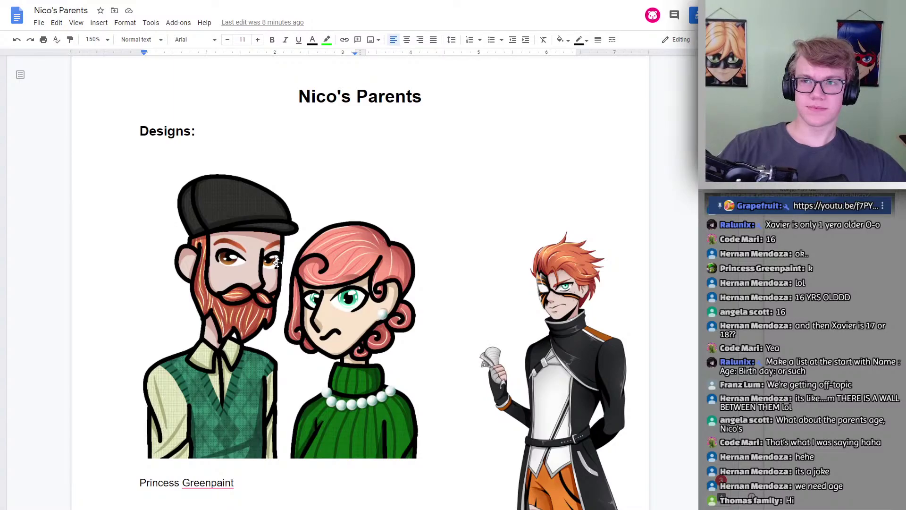
{"action": "scroll", "coordinate": [278, 263], "scroll_direction": "down", "scroll_amount": 10}
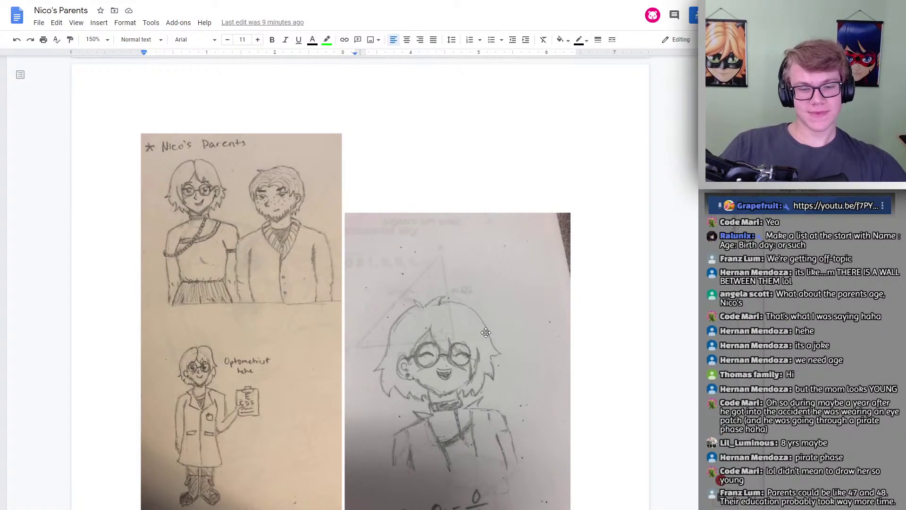
{"action": "scroll", "coordinate": [476, 354], "scroll_direction": "down", "scroll_amount": 2}
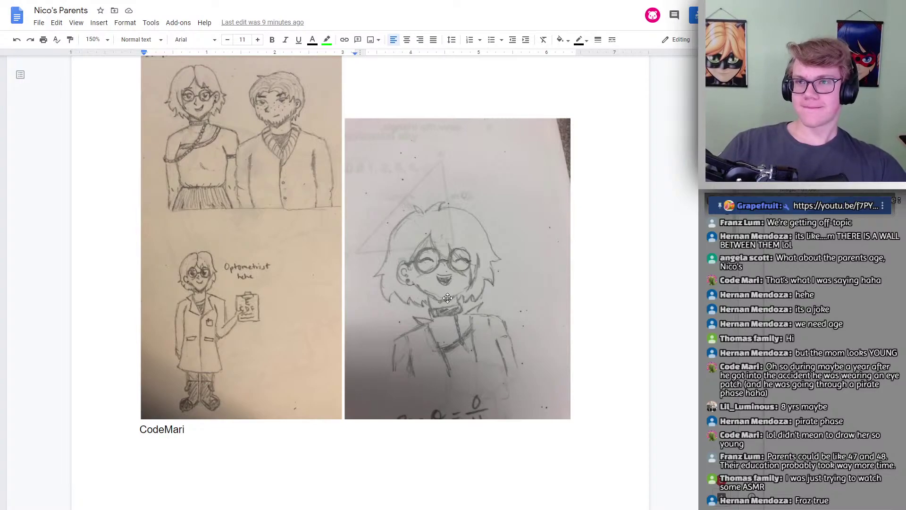
{"action": "scroll", "coordinate": [468, 262], "scroll_direction": "up", "scroll_amount": 1}
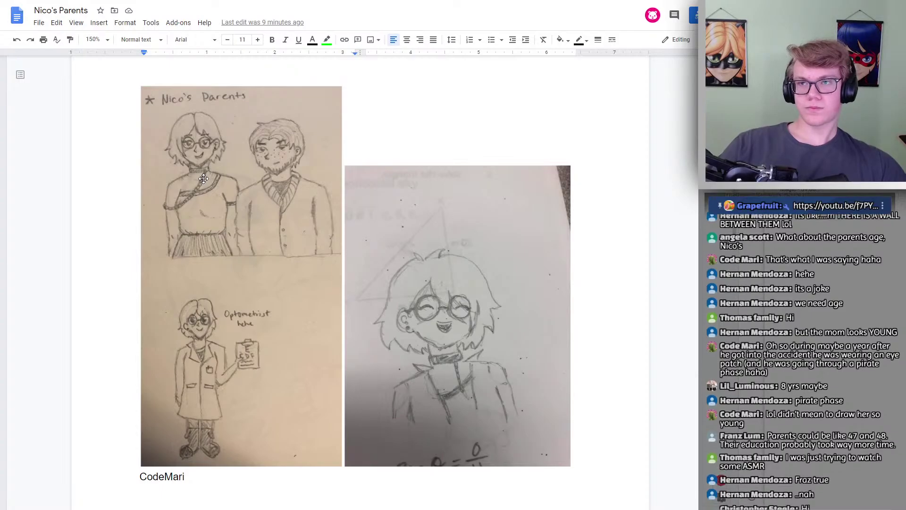
{"action": "scroll", "coordinate": [237, 186], "scroll_direction": "up", "scroll_amount": 15}
{"action": "scroll", "coordinate": [266, 190], "scroll_direction": "up", "scroll_amount": 2}
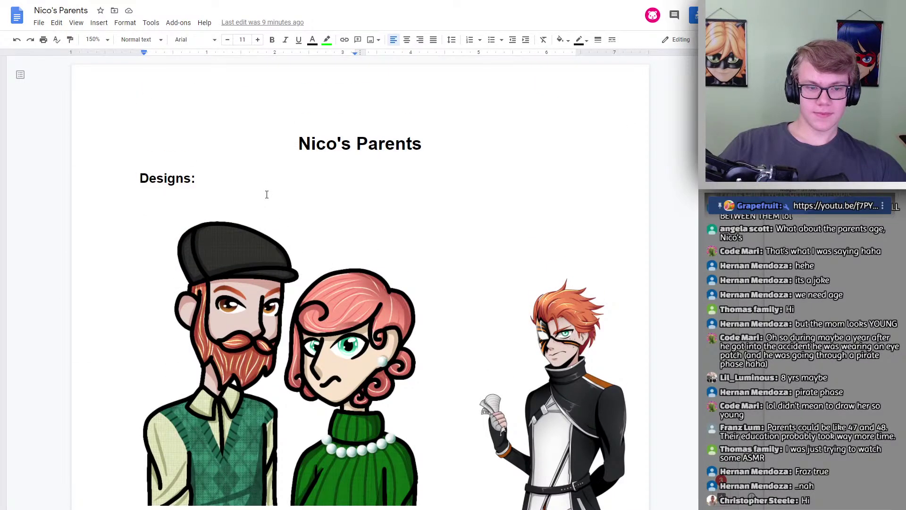
Compare the coloured couple under "Designs:" with Nico's full-body artwork and the pencil sketches of the parents
{"action": "scroll", "coordinate": [265, 194], "scroll_direction": "down", "scroll_amount": 5}
{"action": "scroll", "coordinate": [262, 196], "scroll_direction": "up", "scroll_amount": 5}
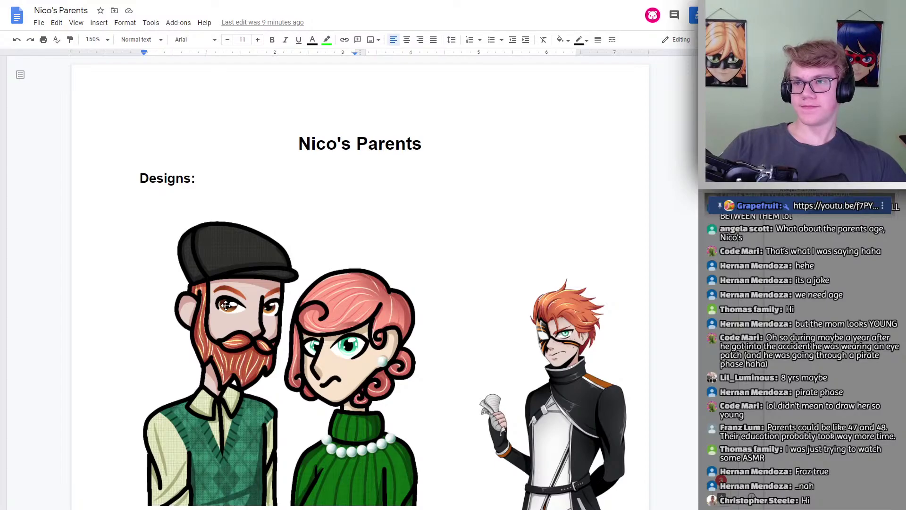
{"action": "scroll", "coordinate": [226, 305], "scroll_direction": "down", "scroll_amount": 2}
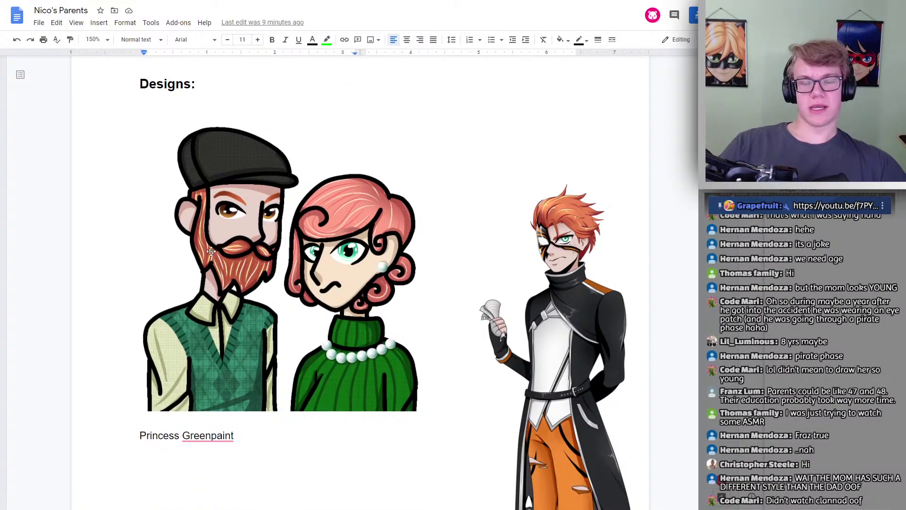
{"action": "scroll", "coordinate": [199, 269], "scroll_direction": "down", "scroll_amount": 10}
{"action": "scroll", "coordinate": [195, 324], "scroll_direction": "down", "scroll_amount": 1}
{"action": "scroll", "coordinate": [225, 255], "scroll_direction": "up", "scroll_amount": 15}
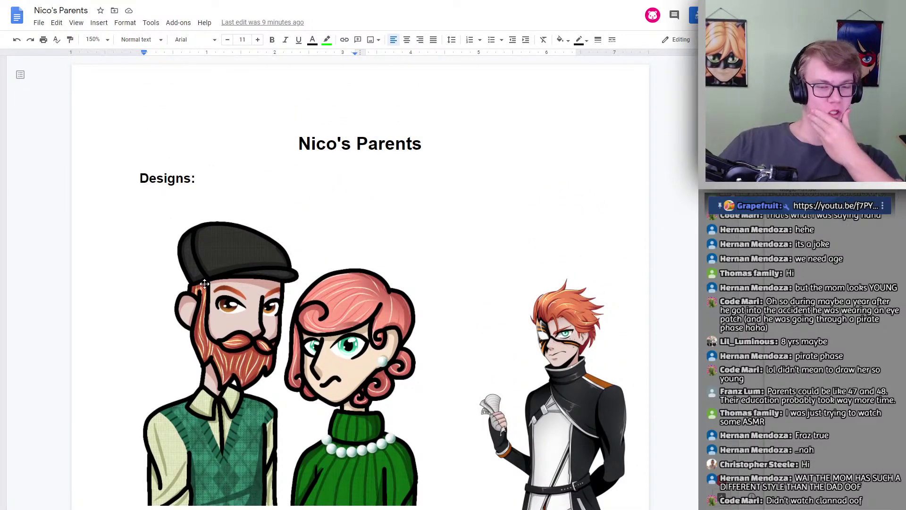
{"action": "scroll", "coordinate": [299, 337], "scroll_direction": "down", "scroll_amount": 2}
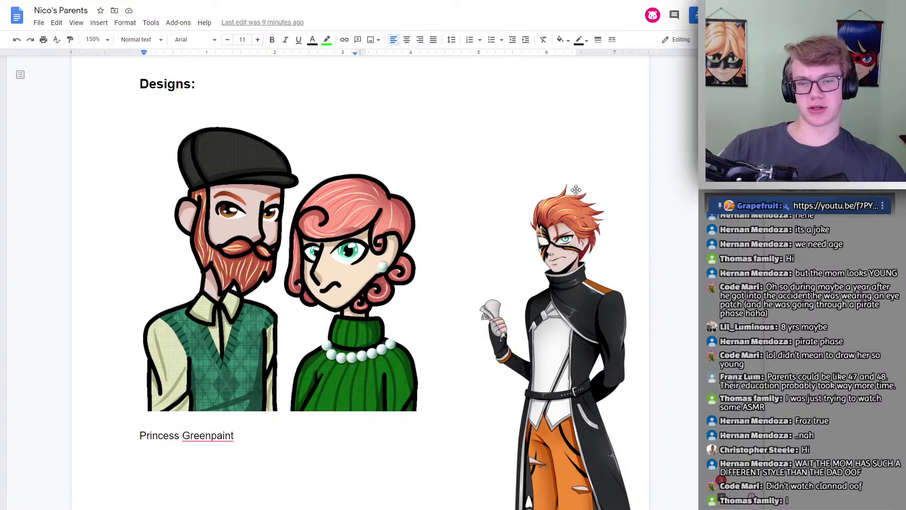
{"action": "scroll", "coordinate": [585, 249], "scroll_direction": "down", "scroll_amount": 2}
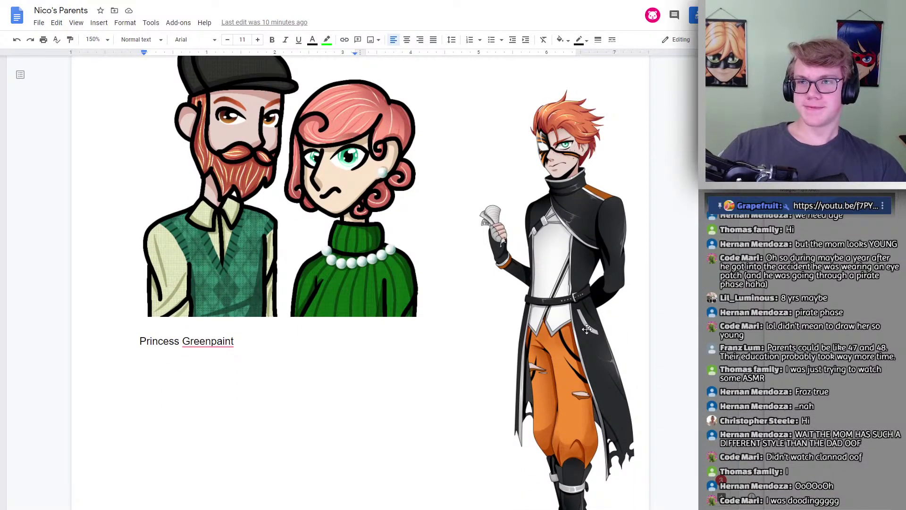
{"action": "scroll", "coordinate": [586, 332], "scroll_direction": "down", "scroll_amount": 12}
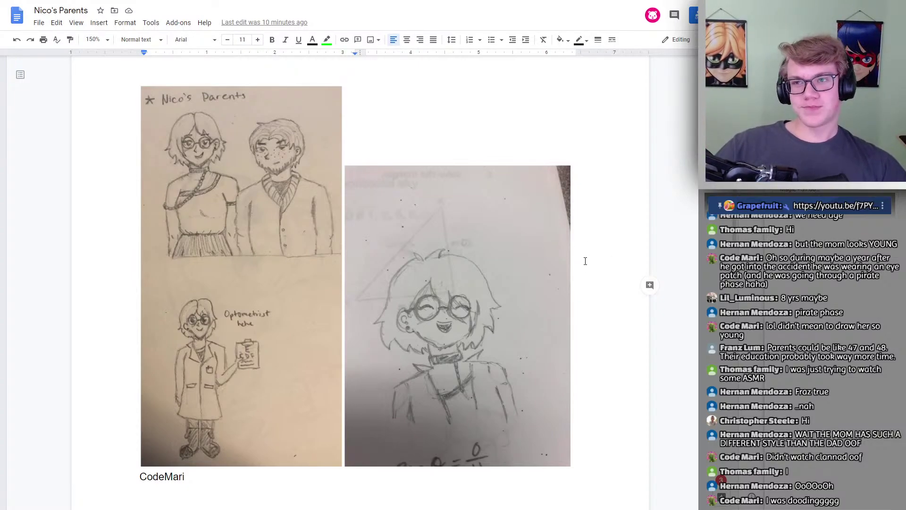
Review the Names table and the "Other things to discuss:" list, returning to the start of the document
{"action": "scroll", "coordinate": [558, 254], "scroll_direction": "down", "scroll_amount": 10}
{"action": "scroll", "coordinate": [495, 229], "scroll_direction": "down", "scroll_amount": 13}
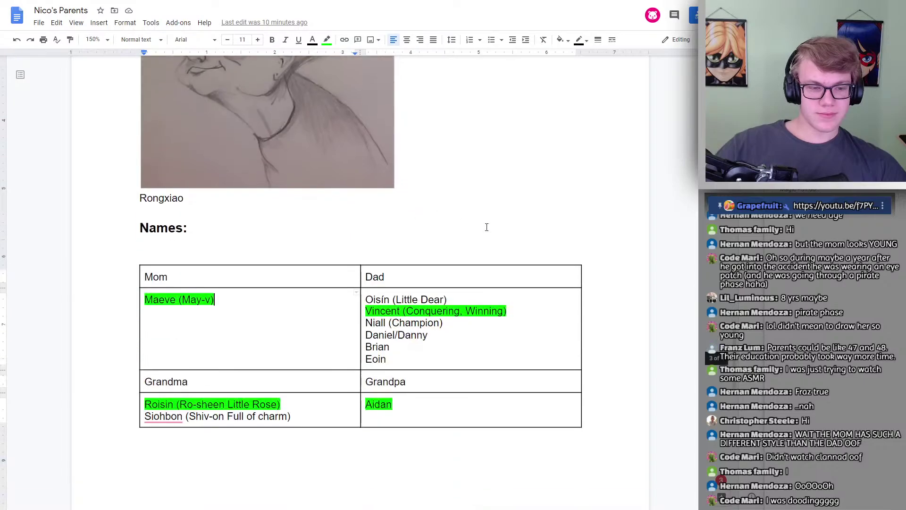
{"action": "scroll", "coordinate": [561, 252], "scroll_direction": "up", "scroll_amount": 6}
{"action": "scroll", "coordinate": [583, 251], "scroll_direction": "down", "scroll_amount": 12}
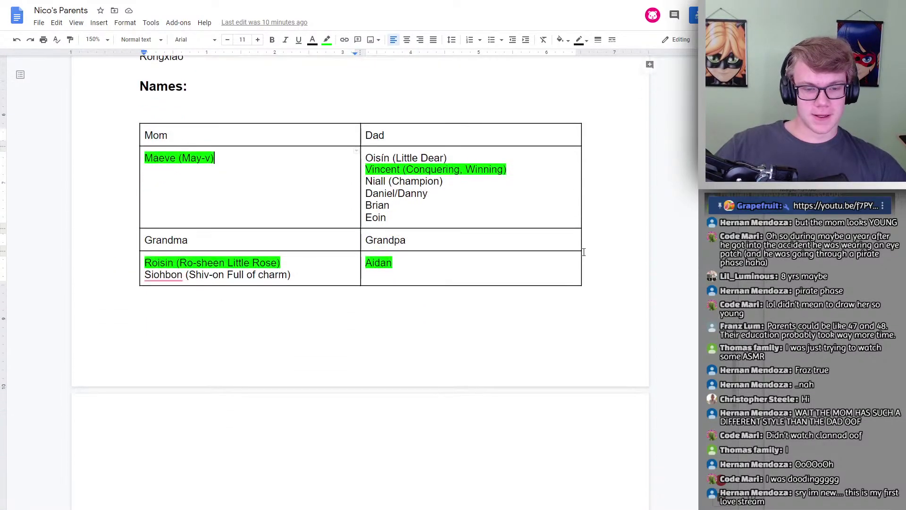
{"action": "scroll", "coordinate": [505, 250], "scroll_direction": "up", "scroll_amount": 1}
{"action": "scroll", "coordinate": [495, 247], "scroll_direction": "up", "scroll_amount": 15}
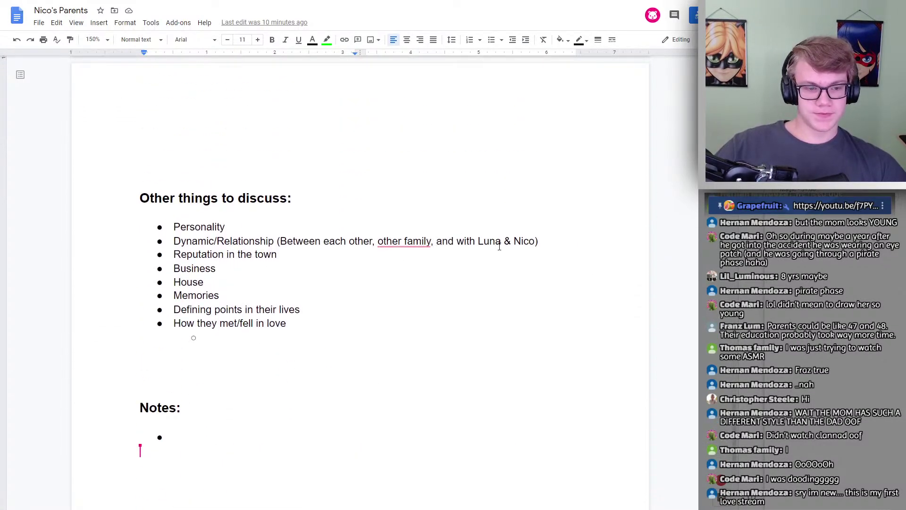
{"action": "scroll", "coordinate": [493, 247], "scroll_direction": "up", "scroll_amount": 10}
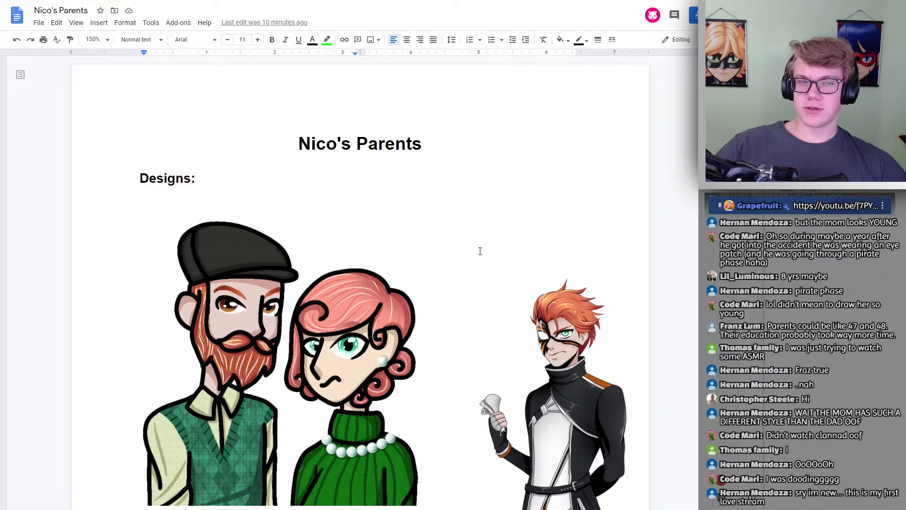
{"action": "scroll", "coordinate": [580, 283], "scroll_direction": "down", "scroll_amount": 4}
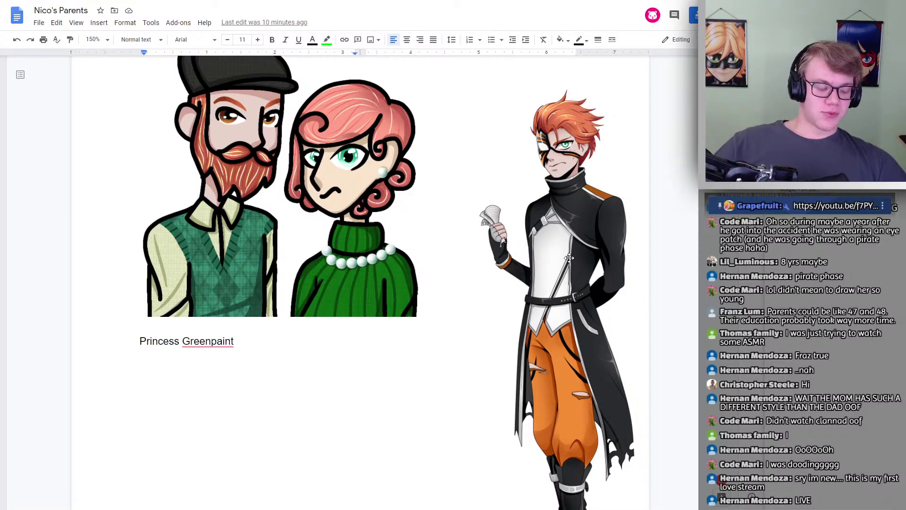
{"action": "key", "text": "ctrl+Tab"}
{"action": "left_click", "coordinate": [277, 341]}
{"action": "left_click", "coordinate": [407, 334]}
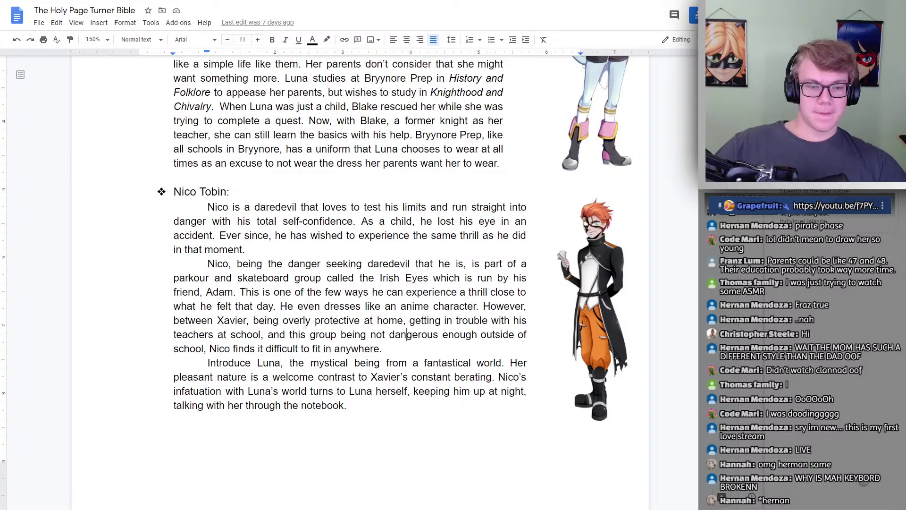
Switch to the Side Characters document and read what Xavier needs and wants
{"action": "key", "text": "ctrl+Tab"}
{"action": "key", "text": "ctrl+Tab"}
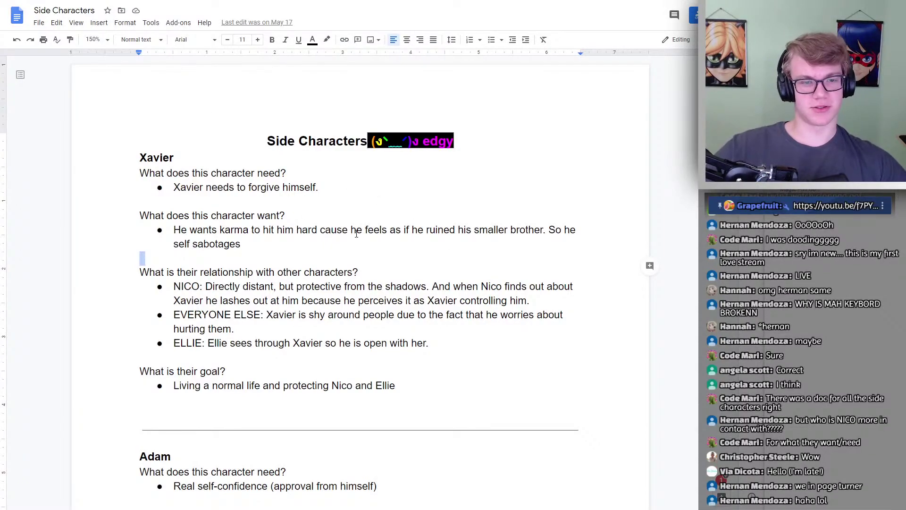
{"action": "left_click", "coordinate": [336, 202]}
{"action": "left_click_drag", "start_coordinate": [338, 184], "coordinate": [173, 188]}
{"action": "double_click", "coordinate": [301, 178]}
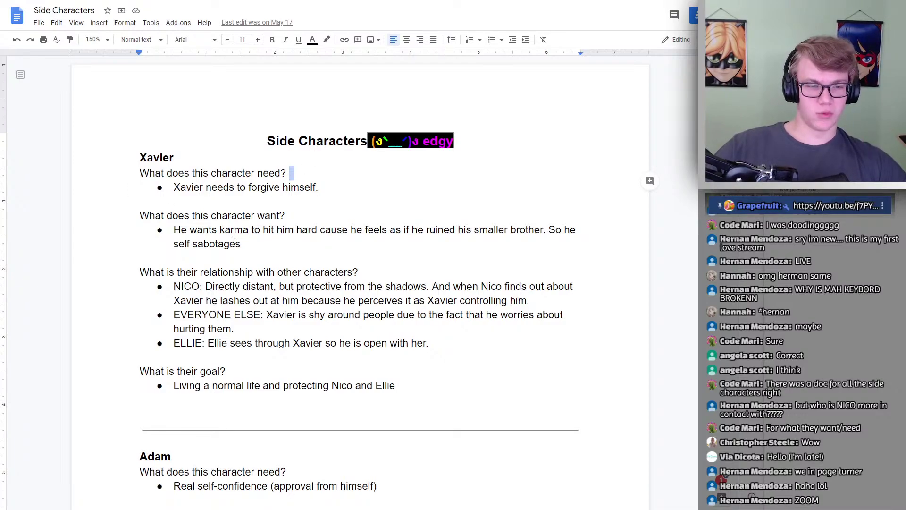
In Xavier's "What does this character want?" answer, change "smaller brother" to "little brother" and add a period after "sabotages"
{"action": "left_click_drag", "start_coordinate": [235, 244], "coordinate": [221, 234]}
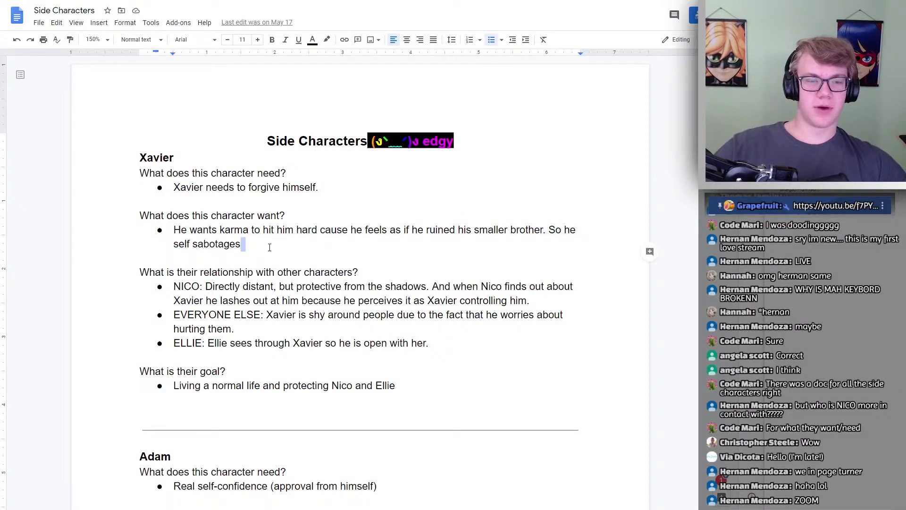
{"action": "key", "text": "BackSpace"}
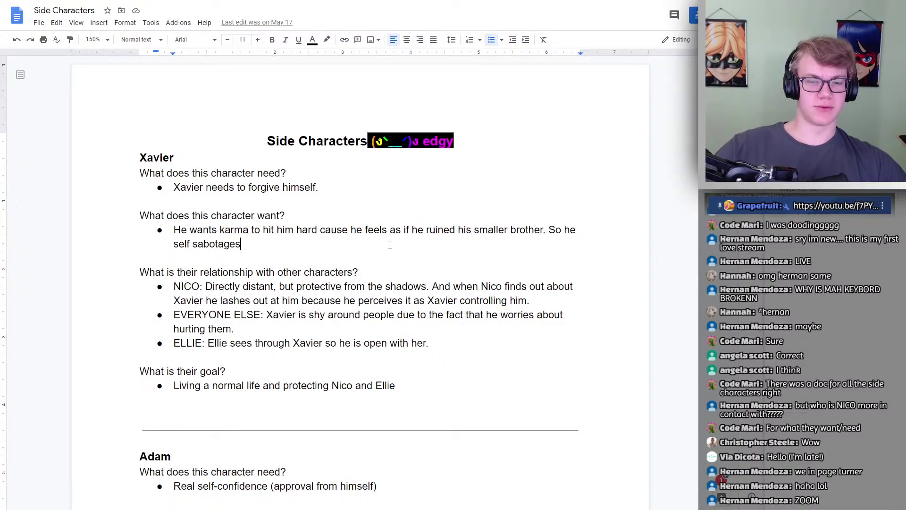
{"action": "left_click_drag", "start_coordinate": [507, 229], "coordinate": [476, 225]}
{"action": "type", "text": "little"}
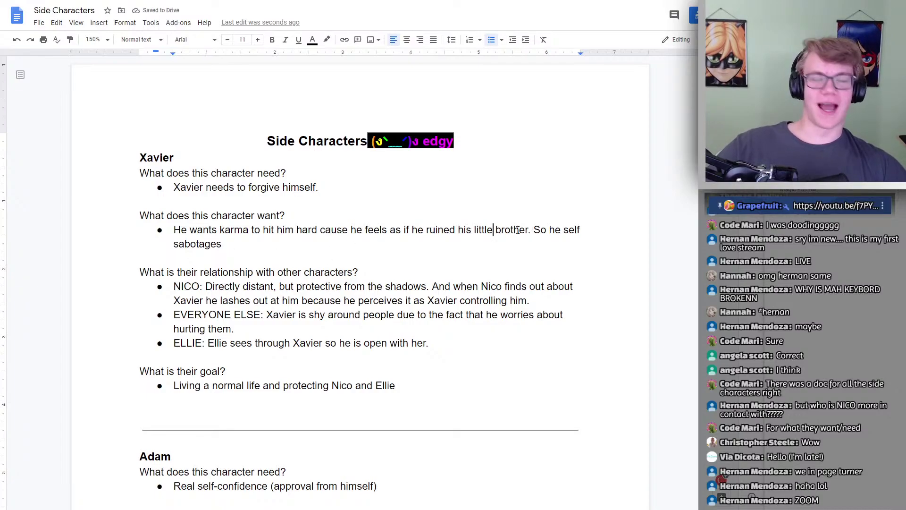
{"action": "left_click_drag", "start_coordinate": [221, 243], "coordinate": [534, 225]}
{"action": "left_click", "coordinate": [391, 242]}
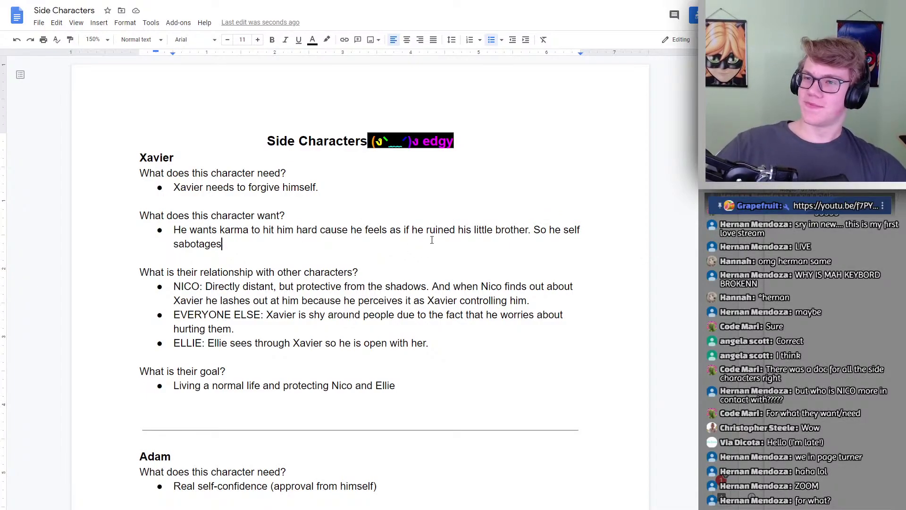
{"action": "key", "text": "shift+Right"}
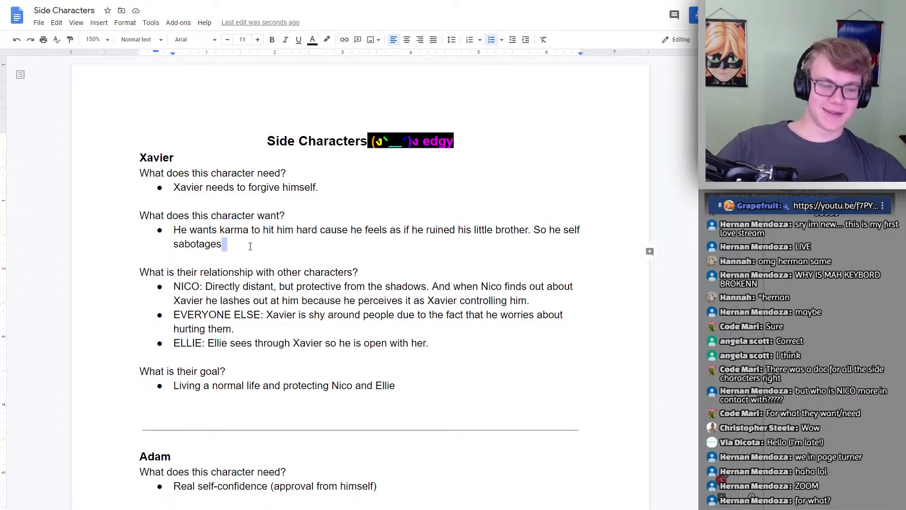
{"action": "type", "text": "."}
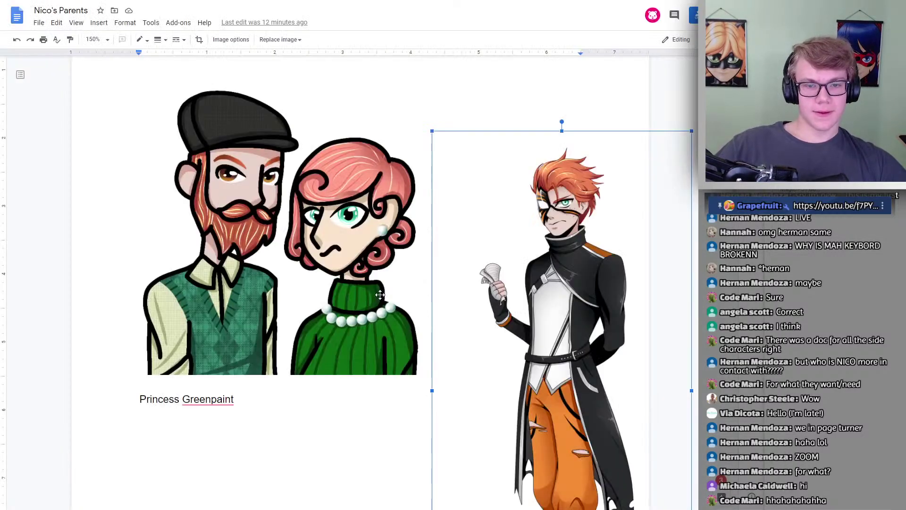
Compare the coloured couple with Nico's artwork again in the Nico's Parents document
{"action": "scroll", "coordinate": [380, 294], "scroll_direction": "down", "scroll_amount": 2}
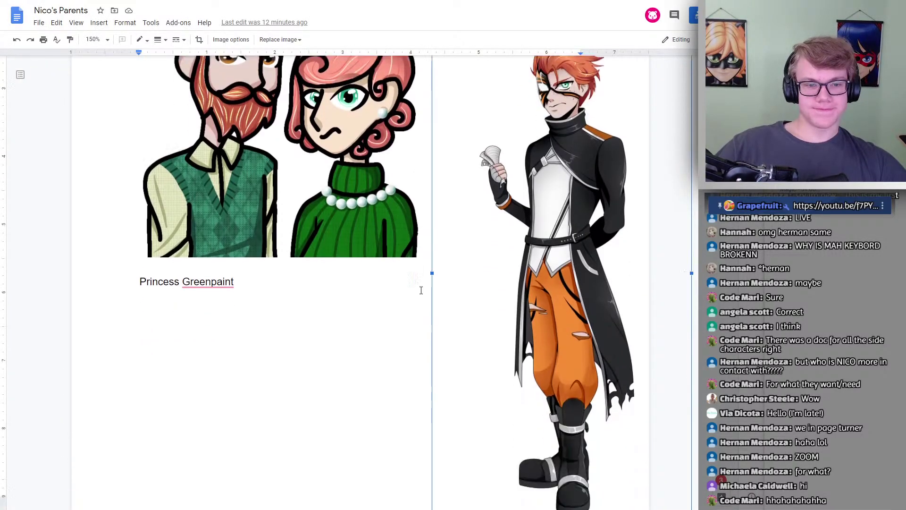
{"action": "scroll", "coordinate": [421, 295], "scroll_direction": "up", "scroll_amount": 5}
{"action": "scroll", "coordinate": [421, 294], "scroll_direction": "down", "scroll_amount": 4}
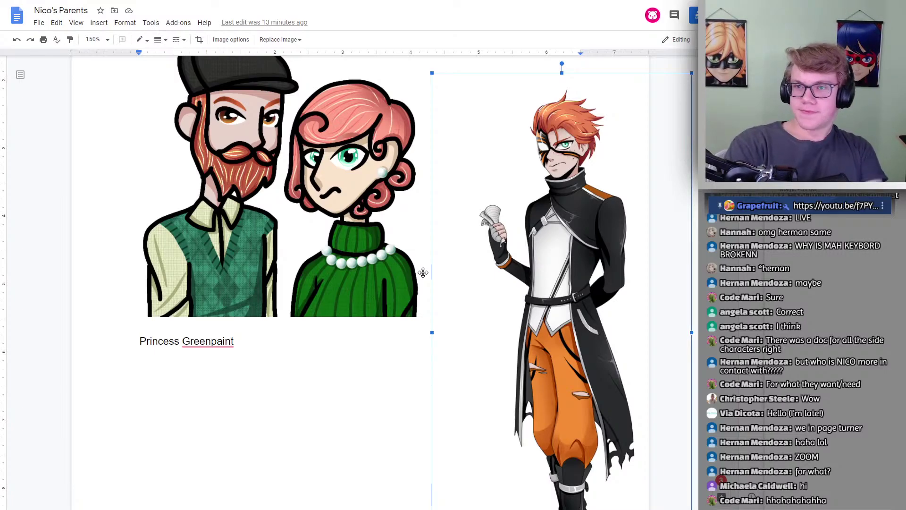
{"action": "key", "text": "ctrl+Tab"}
{"action": "key", "text": "ctrl+Tab"}
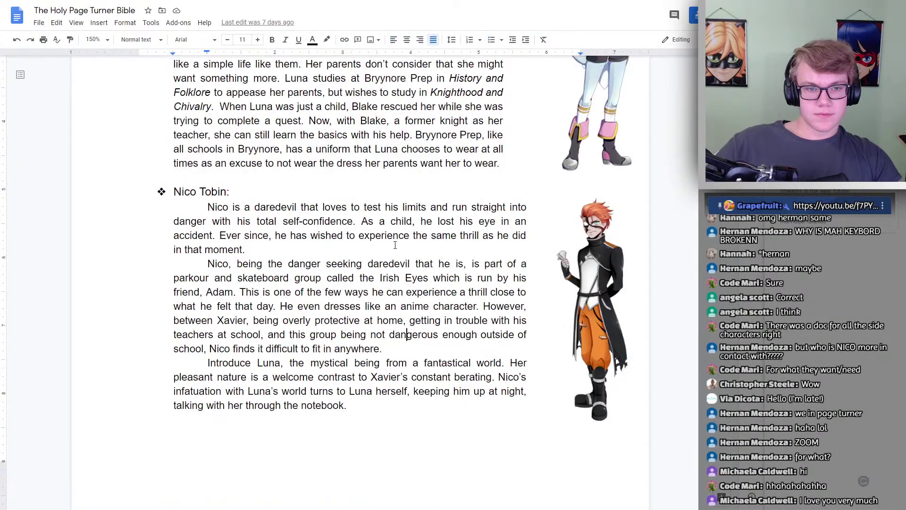
{"action": "scroll", "coordinate": [461, 253], "scroll_direction": "down", "scroll_amount": 1}
{"action": "scroll", "coordinate": [460, 252], "scroll_direction": "up", "scroll_amount": 1}
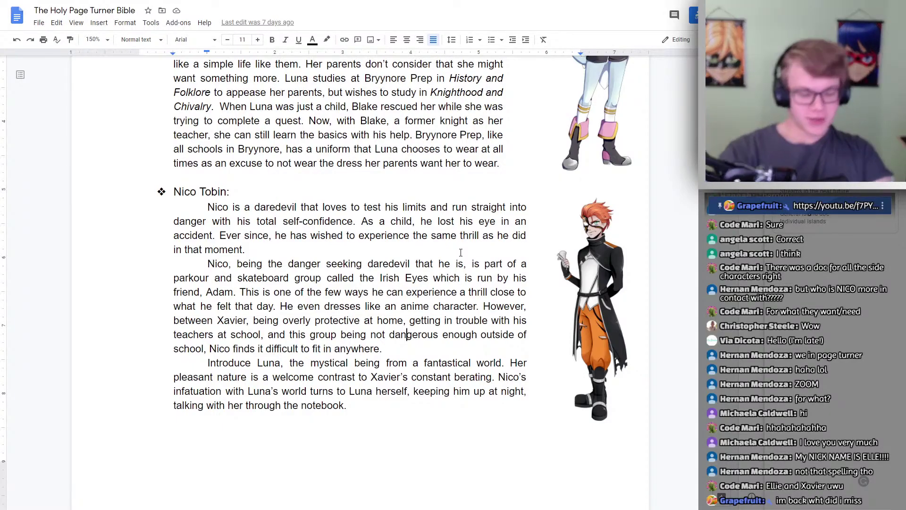
Switch to the Side Characters document and recheck Xavier's want
{"action": "key", "text": "ctrl+Tab"}
{"action": "key", "text": "ctrl+Tab"}
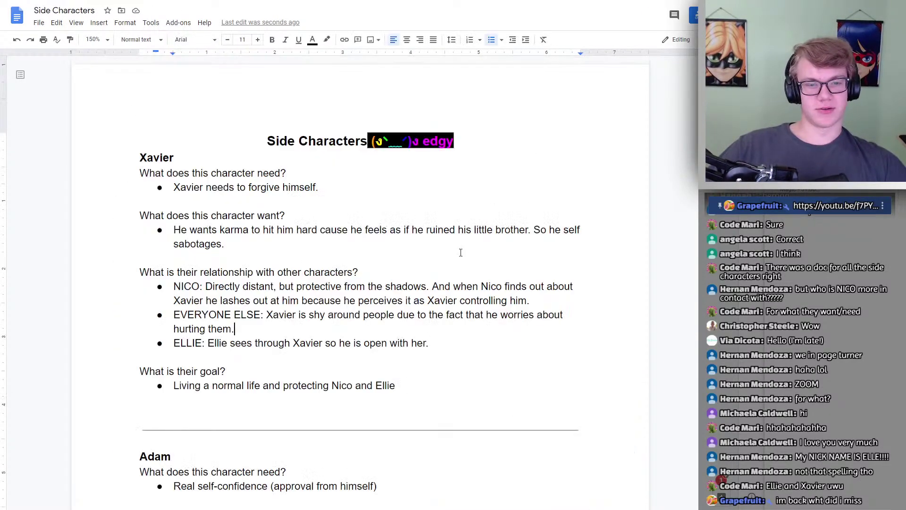
{"action": "triple_click", "coordinate": [239, 240]}
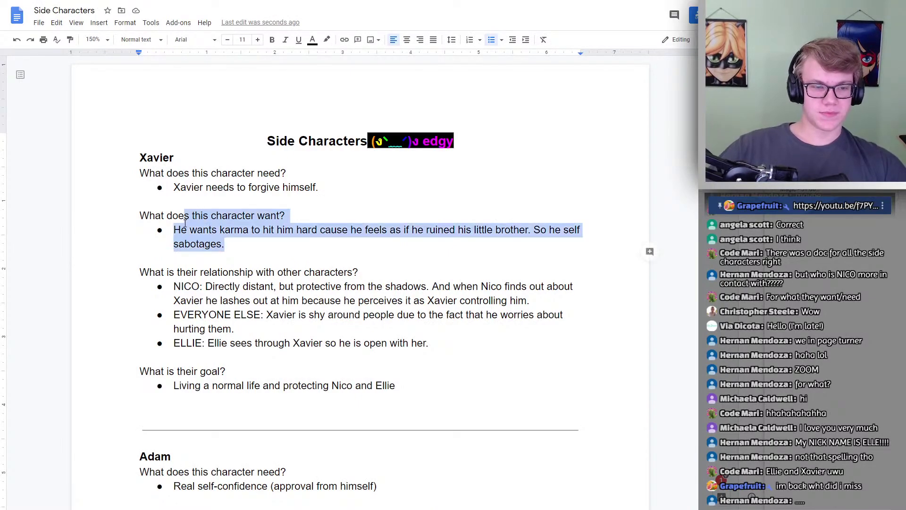
{"action": "double_click", "coordinate": [249, 253]}
{"action": "key", "text": "ctrl+Tab"}
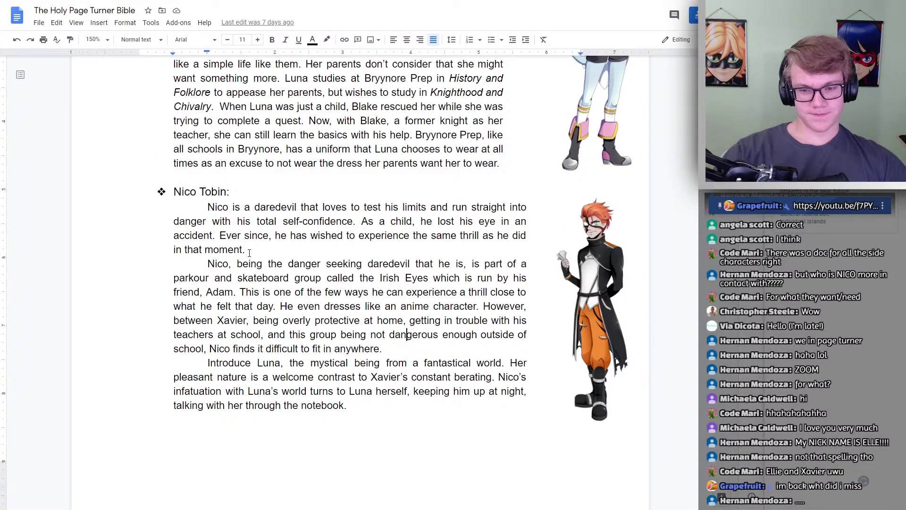
{"action": "left_click", "coordinate": [405, 347]}
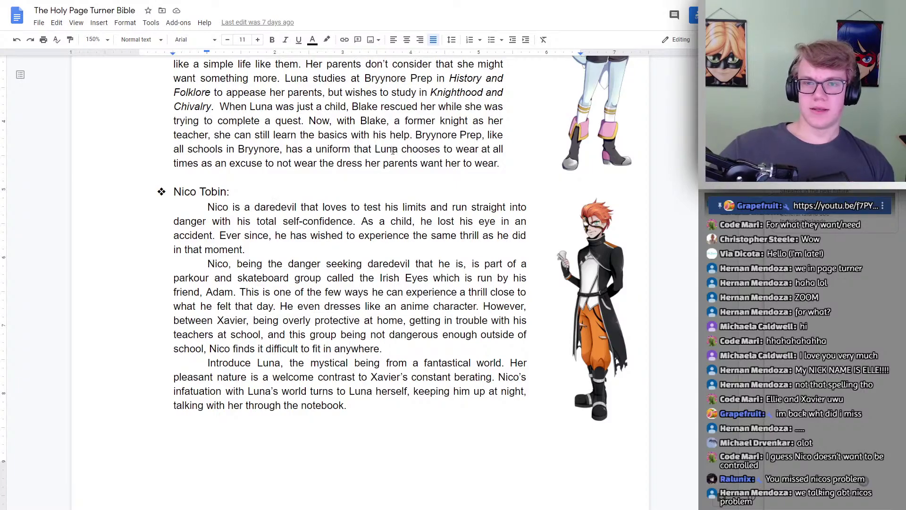
{"action": "scroll", "coordinate": [312, 214], "scroll_direction": "down", "scroll_amount": 10}
{"action": "scroll", "coordinate": [311, 217], "scroll_direction": "up", "scroll_amount": 8}
Switch to the Side Characters document and look through all its characters for an entry on Nico's needs and wants
{"action": "key", "text": "ctrl+Tab"}
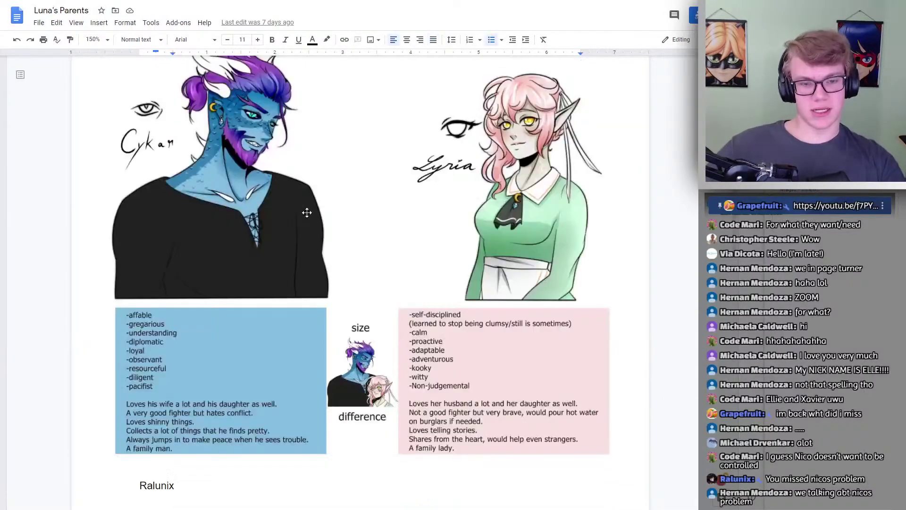
{"action": "key", "text": "ctrl+Tab"}
{"action": "key", "text": "ctrl+Tab"}
{"action": "scroll", "coordinate": [332, 228], "scroll_direction": "down", "scroll_amount": 10}
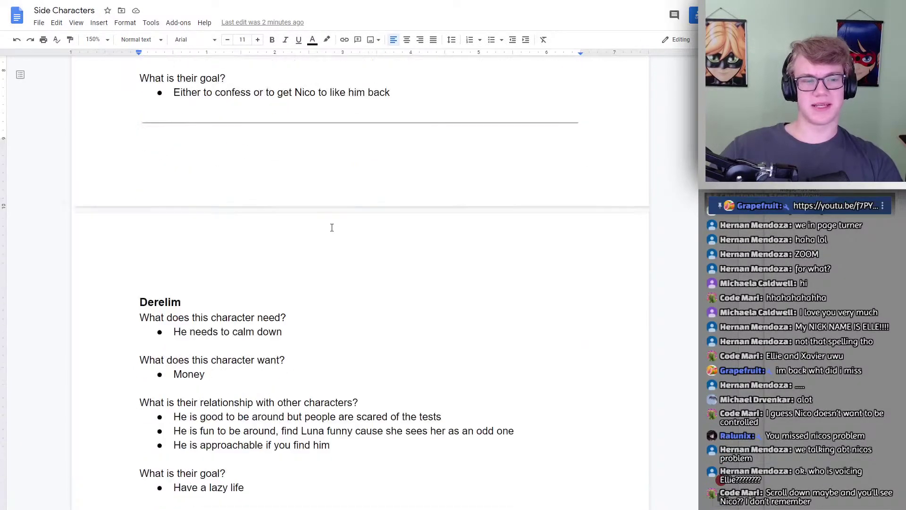
{"action": "scroll", "coordinate": [331, 227], "scroll_direction": "down", "scroll_amount": 20}
{"action": "scroll", "coordinate": [306, 245], "scroll_direction": "down", "scroll_amount": 5}
{"action": "scroll", "coordinate": [283, 248], "scroll_direction": "up", "scroll_amount": 15}
{"action": "scroll", "coordinate": [254, 246], "scroll_direction": "up", "scroll_amount": 7}
{"action": "scroll", "coordinate": [255, 246], "scroll_direction": "down", "scroll_amount": 2}
{"action": "scroll", "coordinate": [255, 246], "scroll_direction": "up", "scroll_amount": 2}
{"action": "left_click", "coordinate": [355, 315]}
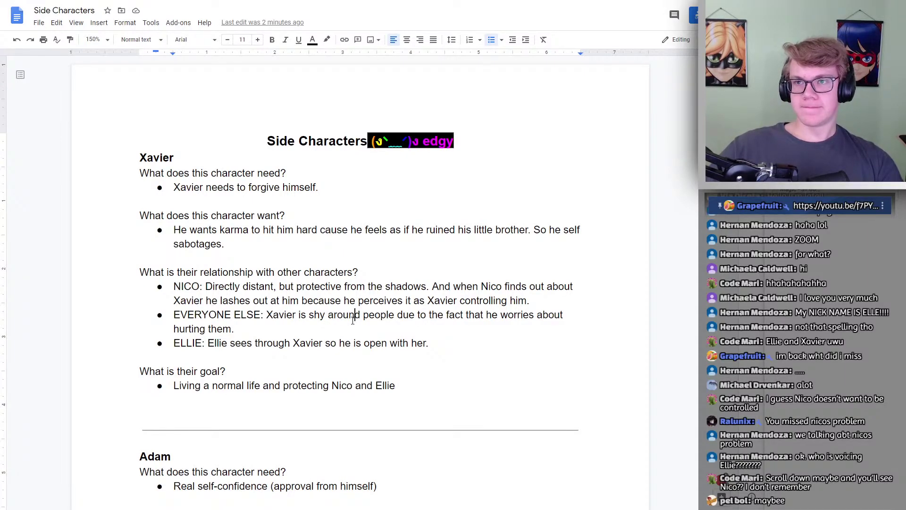
{"action": "key", "text": "ctrl+Tab"}
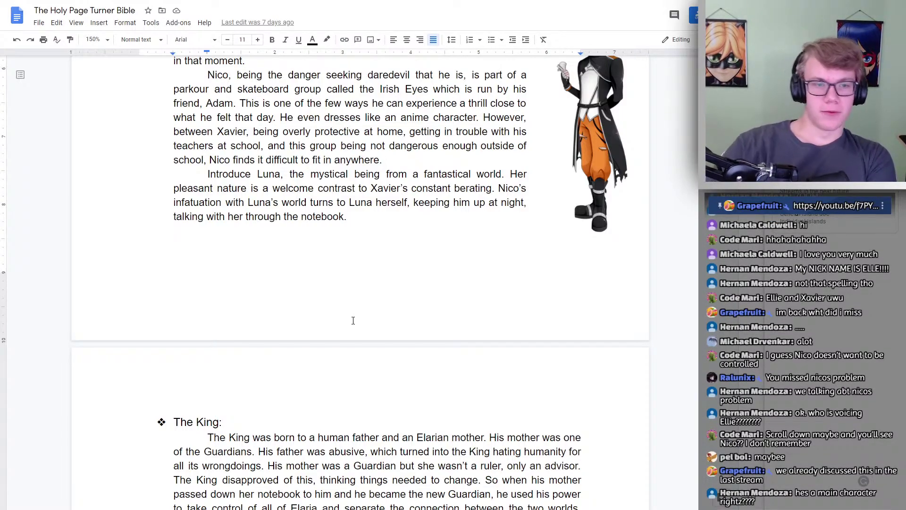
{"action": "left_click_drag", "start_coordinate": [385, 161], "coordinate": [407, 163]}
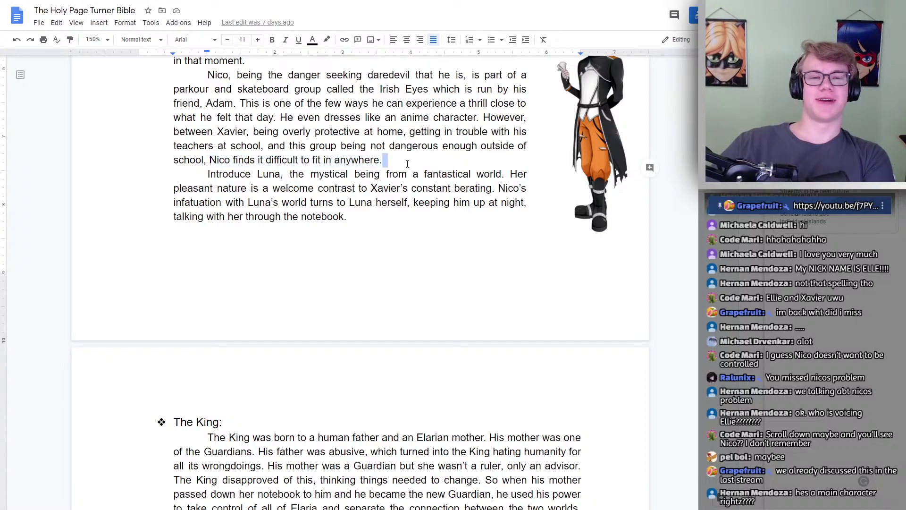
{"action": "triple_click", "coordinate": [407, 164]}
{"action": "left_click", "coordinate": [402, 162]}
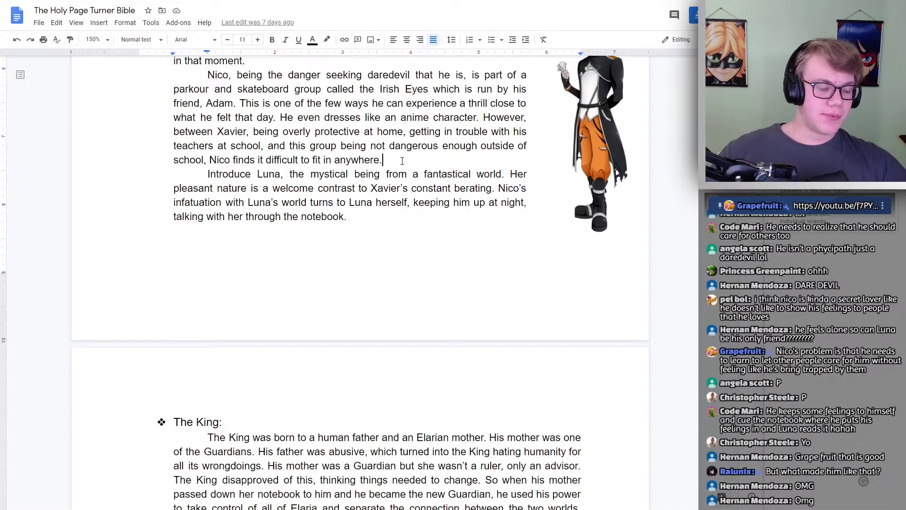
{"action": "left_click", "coordinate": [402, 161]}
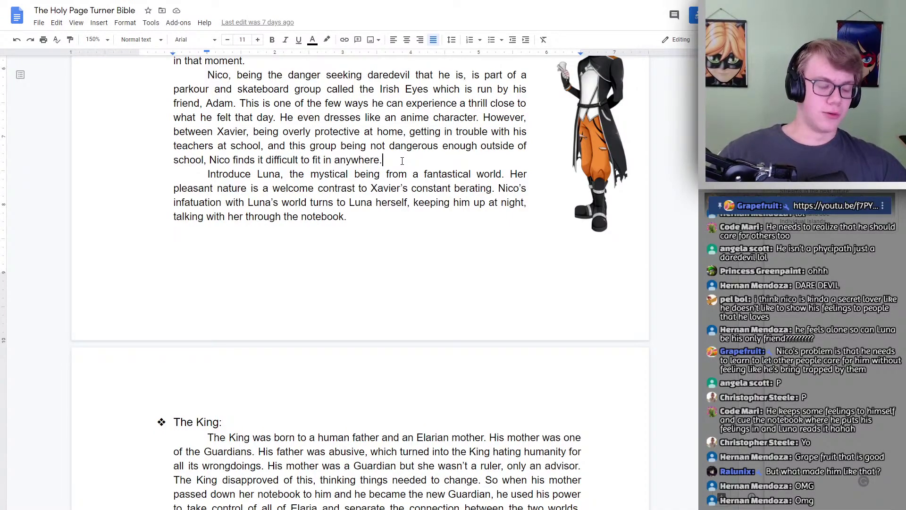
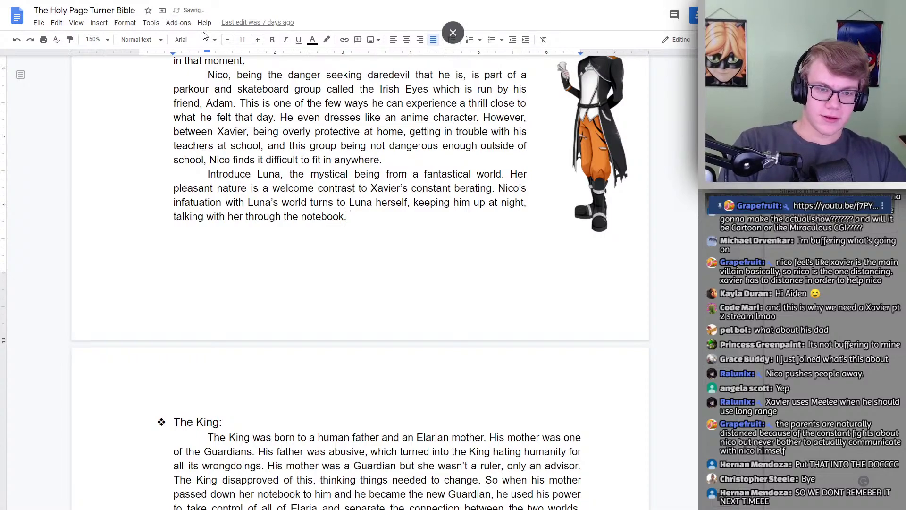
{"action": "key", "text": "Return"}
{"action": "type", "text": "Noi"}
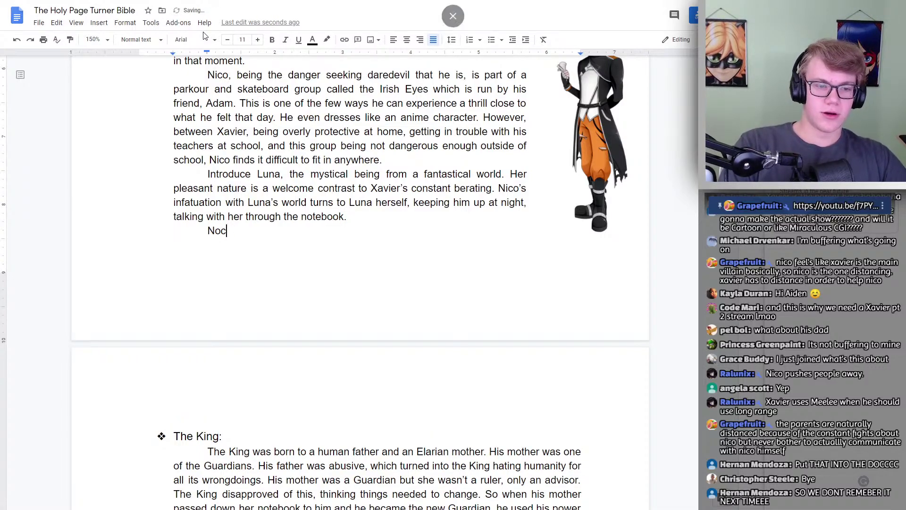
{"action": "key", "text": "BackSpace"}
{"action": "type", "text": "ico"}
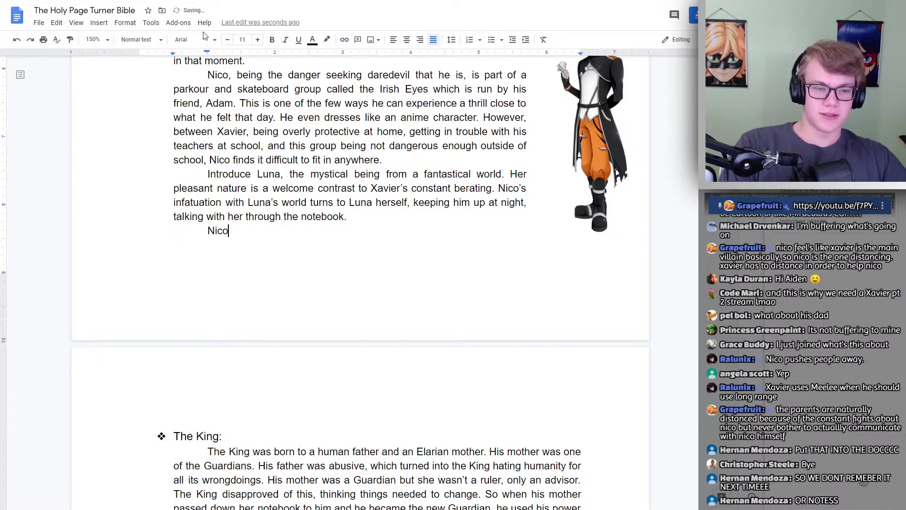
{"action": "type", "text": "'s problem is he "}
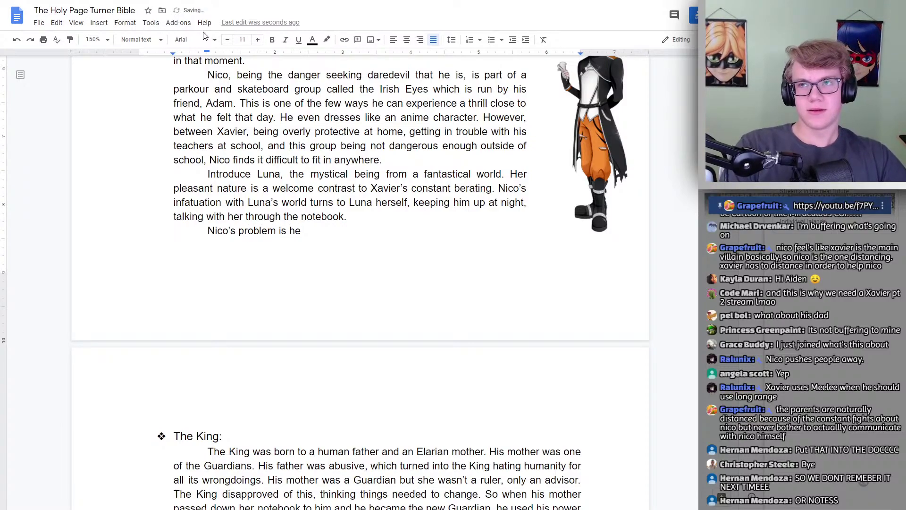
{"action": "type", "text": "pushes p"}
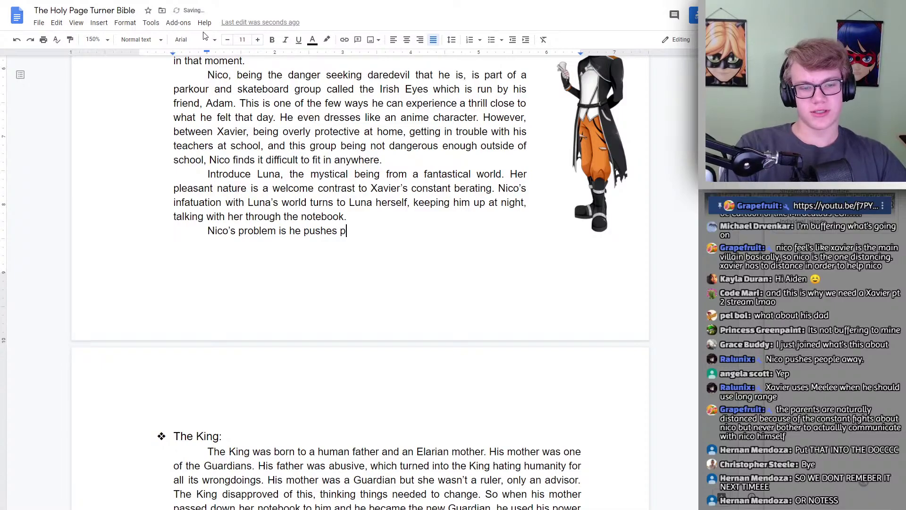
{"action": "type", "text": "eople away./"}
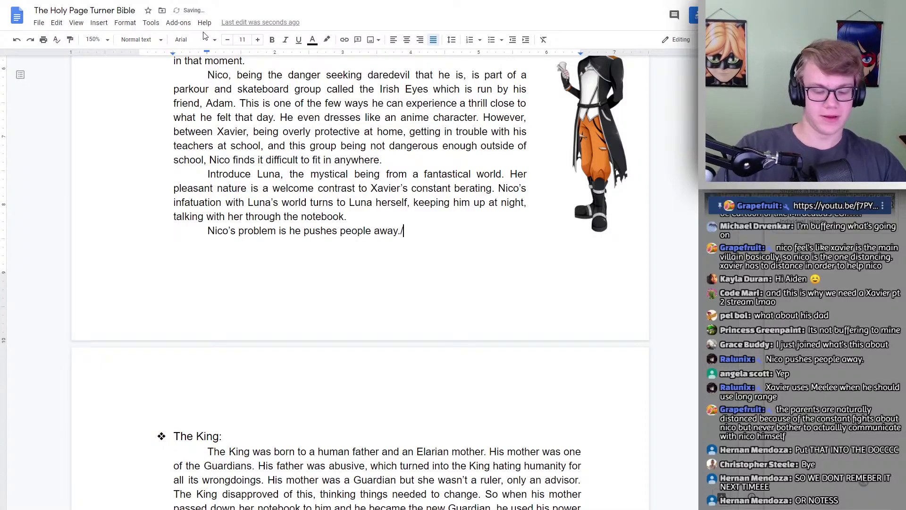
{"action": "key", "text": "BackSpace"}
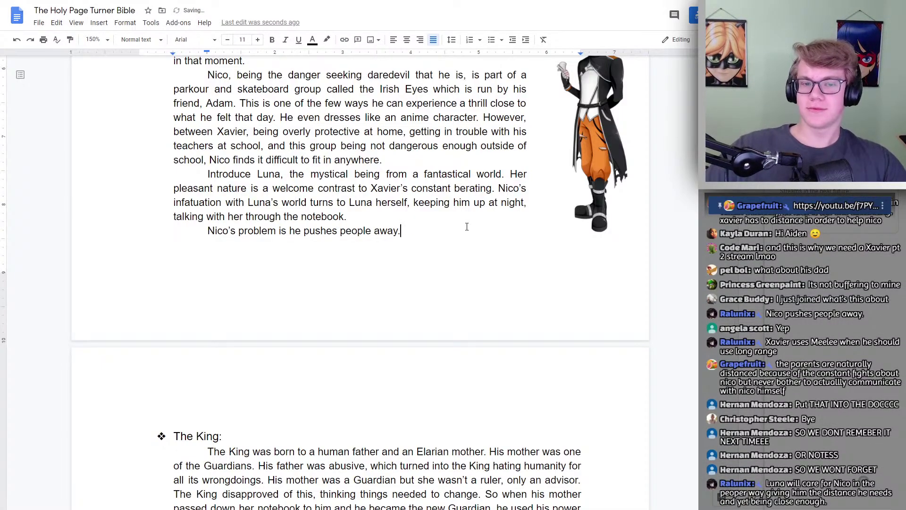
Make the sentence about Nico's problem bold
{"action": "left_click_drag", "start_coordinate": [401, 231], "coordinate": [208, 232]}
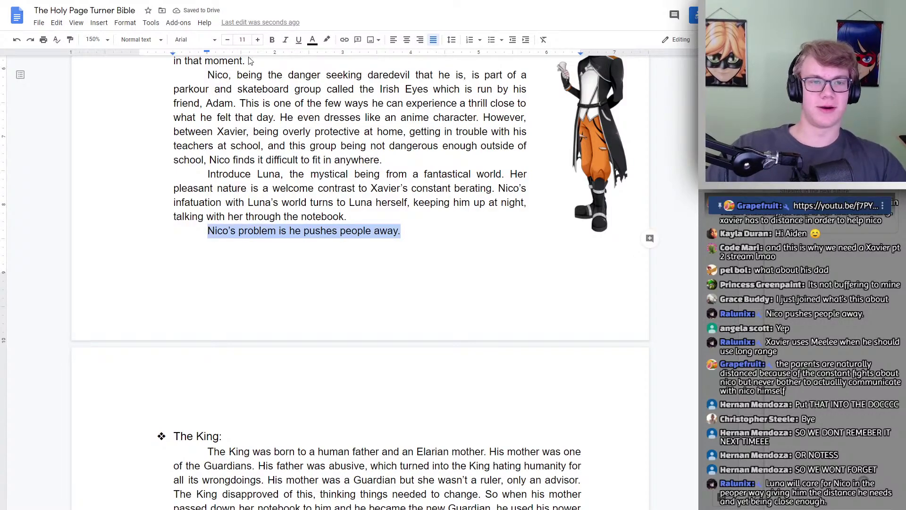
{"action": "left_click", "coordinate": [272, 39]}
{"action": "left_click", "coordinate": [393, 203]}
Remove the bold formatting from the sentence about Nico's problem
{"action": "double_click", "coordinate": [419, 223]}
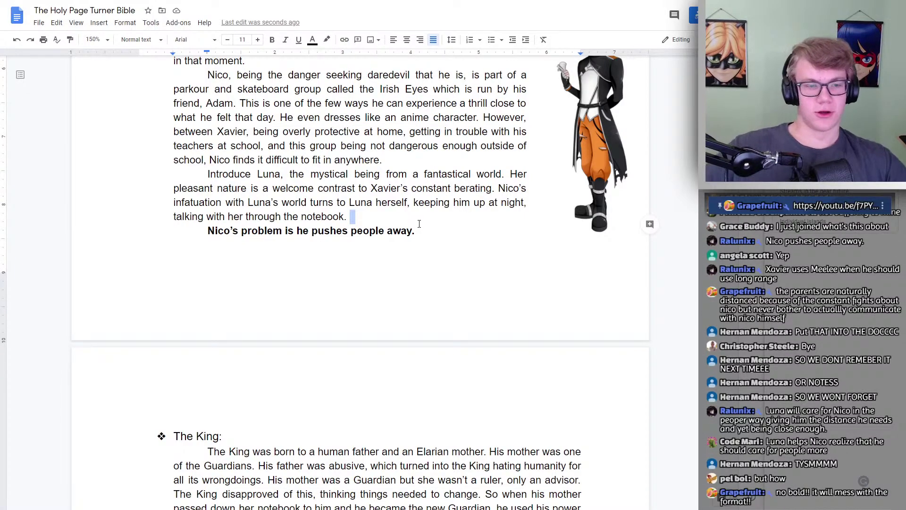
{"action": "left_click_drag", "start_coordinate": [398, 216], "coordinate": [417, 231]}
{"action": "key", "text": "ctrl+b"}
{"action": "left_click", "coordinate": [443, 220]}
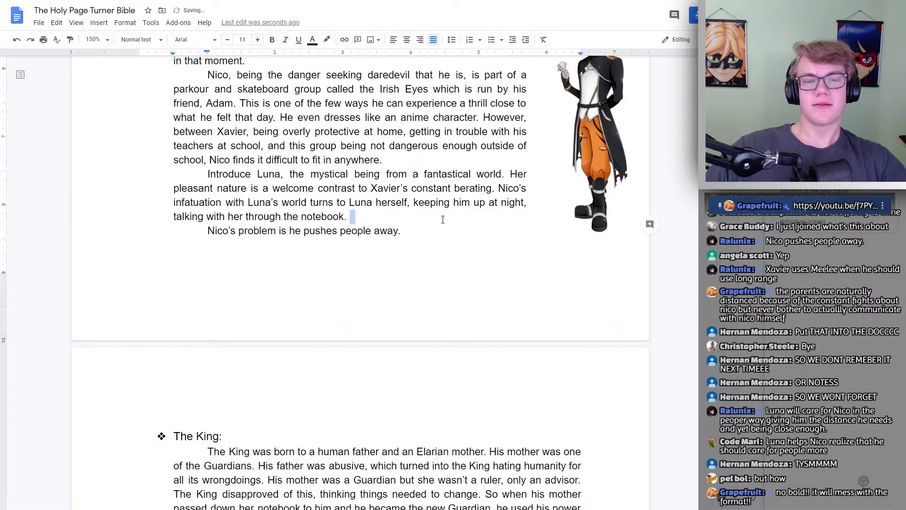
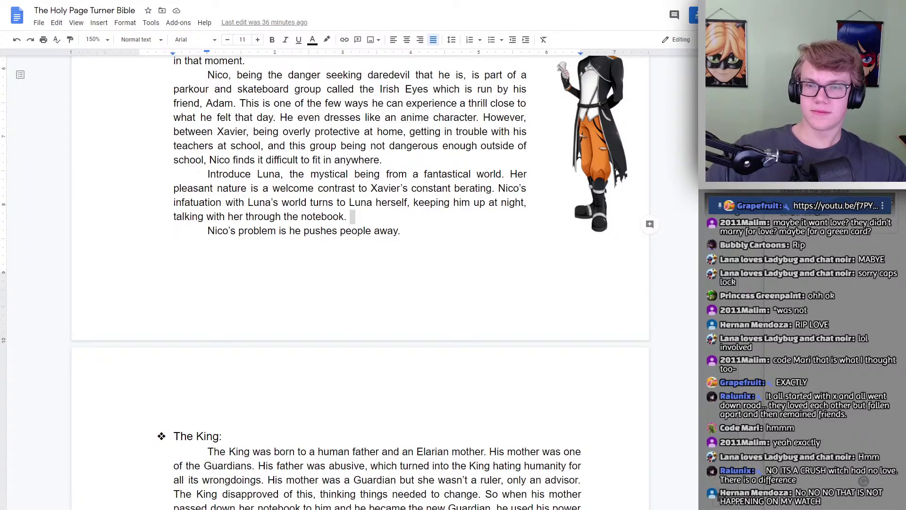
{"action": "key", "text": "alt+Tab"}
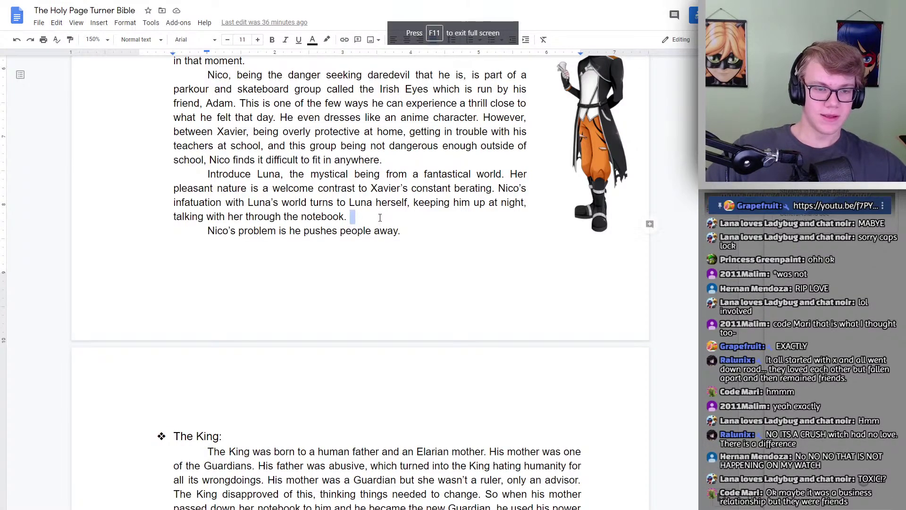
{"action": "left_click", "coordinate": [380, 217]}
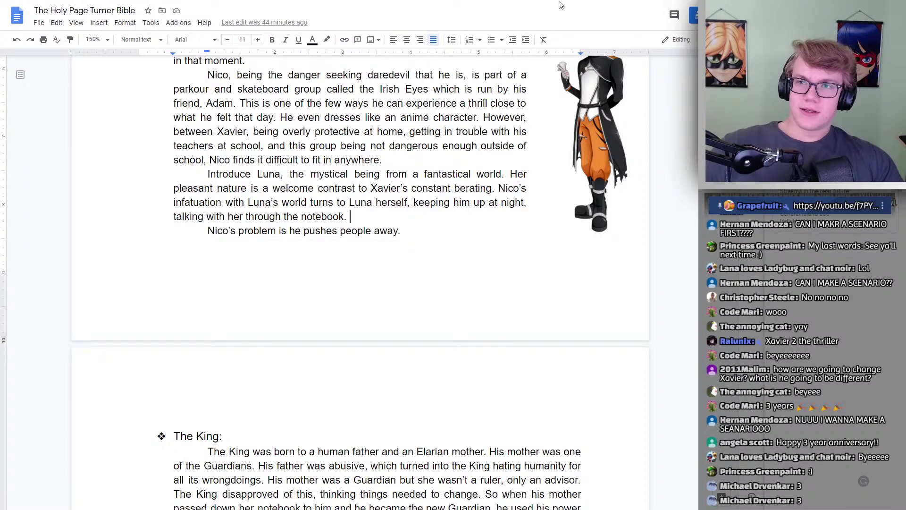
{"action": "mouse_move", "coordinate": [538, 1]}
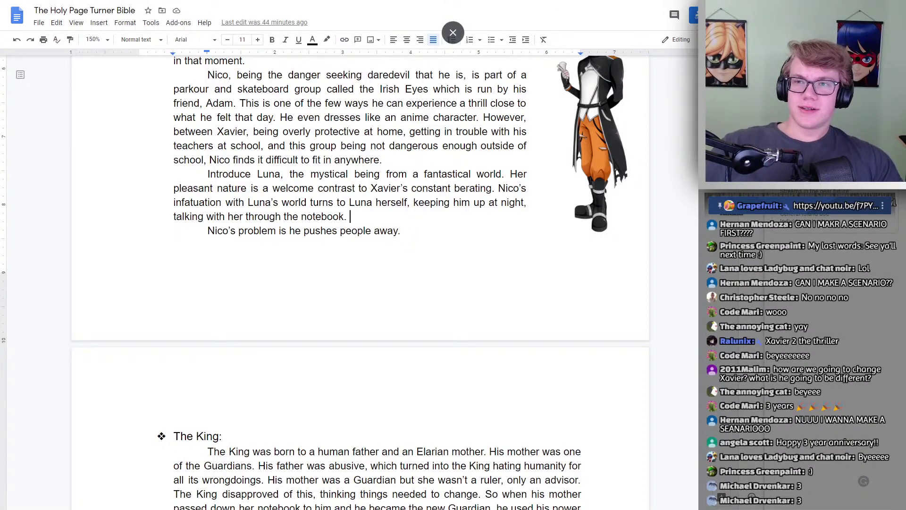